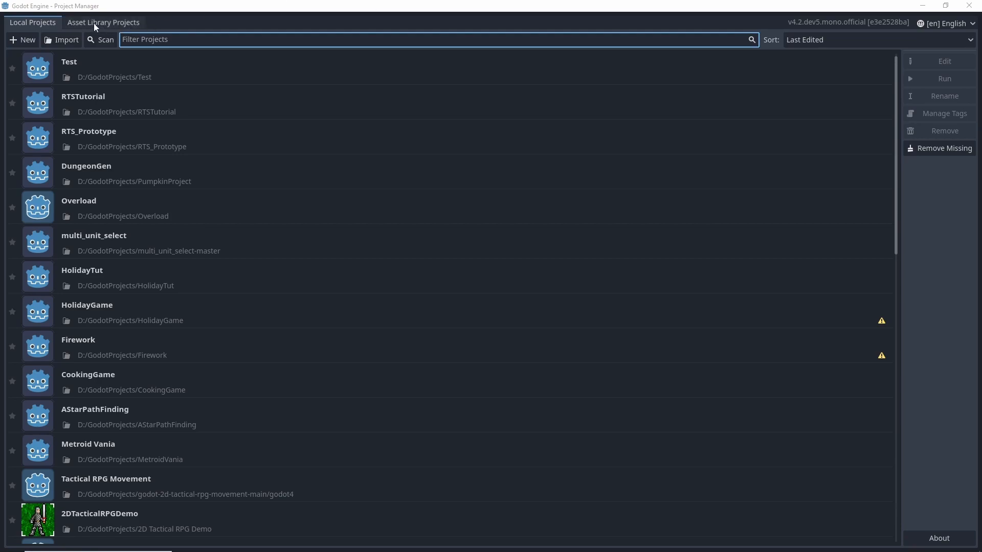
Create a new project named UITutorial in its own folder and open it for editing.
left_click(23, 40)
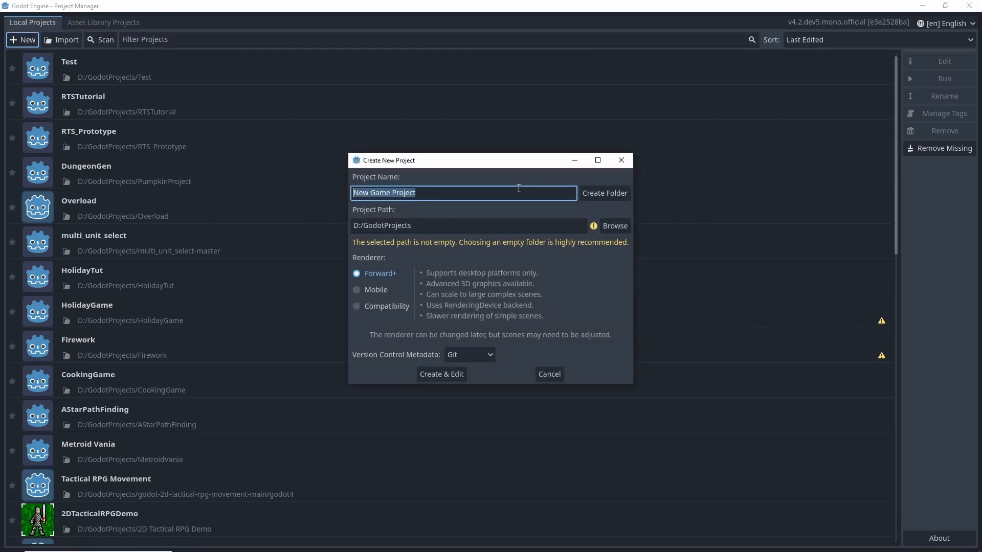
type("UI")
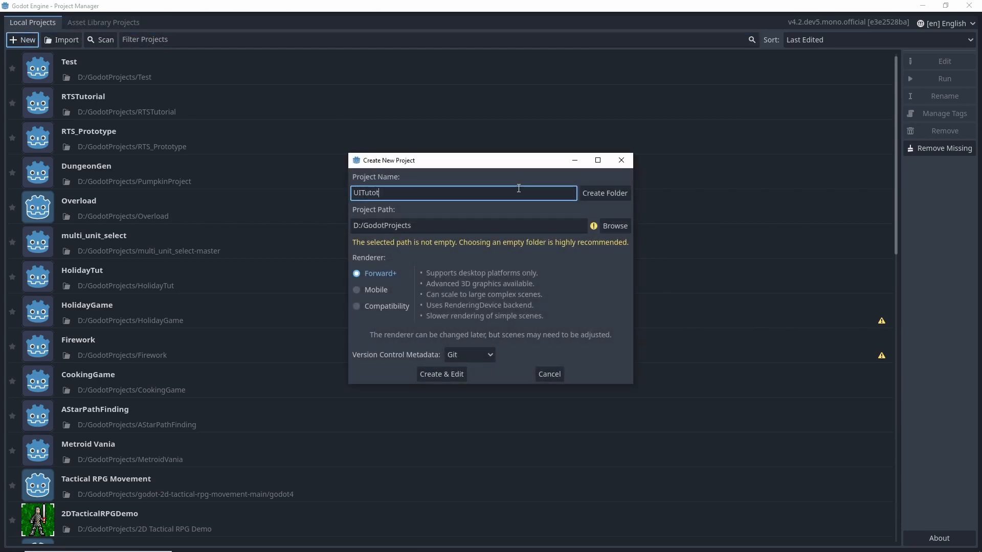
type("Tutorial")
left_click(618, 197)
left_click(451, 379)
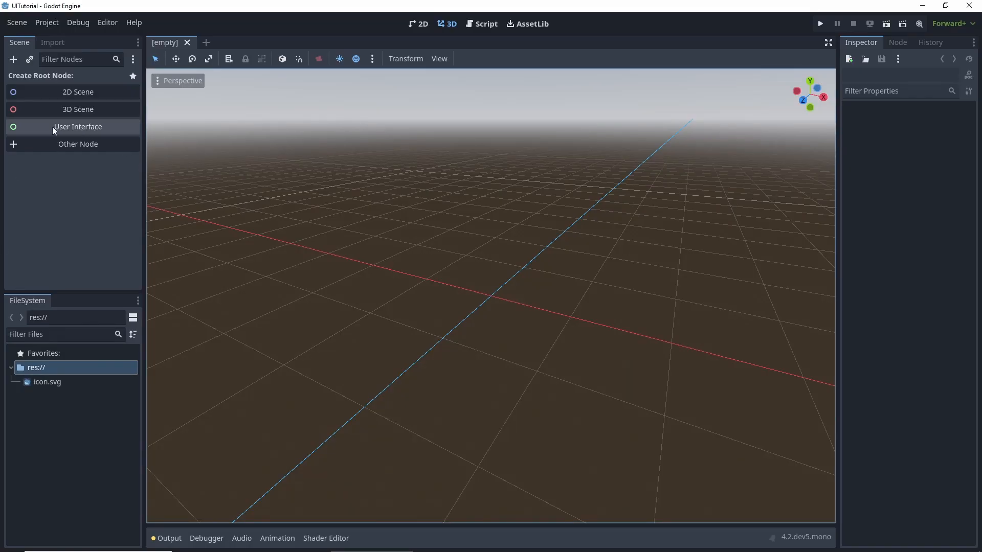
Create a User Interface root node named MainMenu and save the scene as main_menu.tscn.
left_click(54, 127)
left_click(63, 79)
double_click(71, 78)
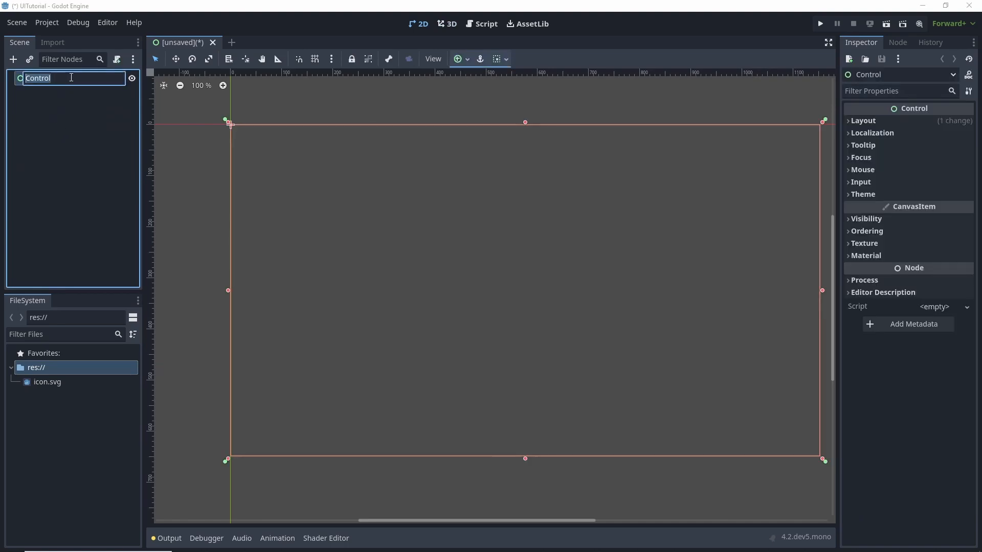
type("MainMenu")
key("Return")
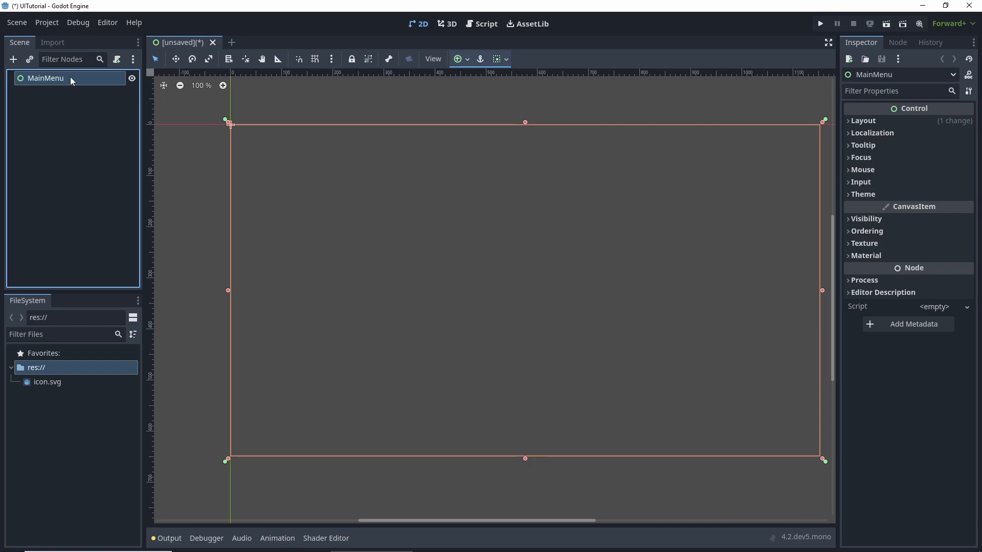
key("ctrl+s")
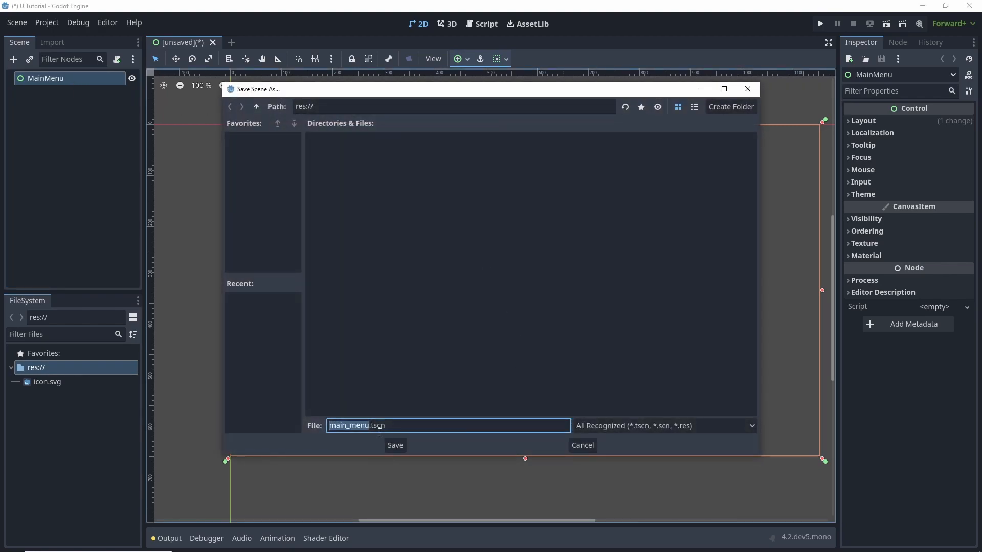
left_click(397, 443)
Add a VBoxContainer as a child of MainMenu, keeping its alignment at Begin.
left_click(14, 59)
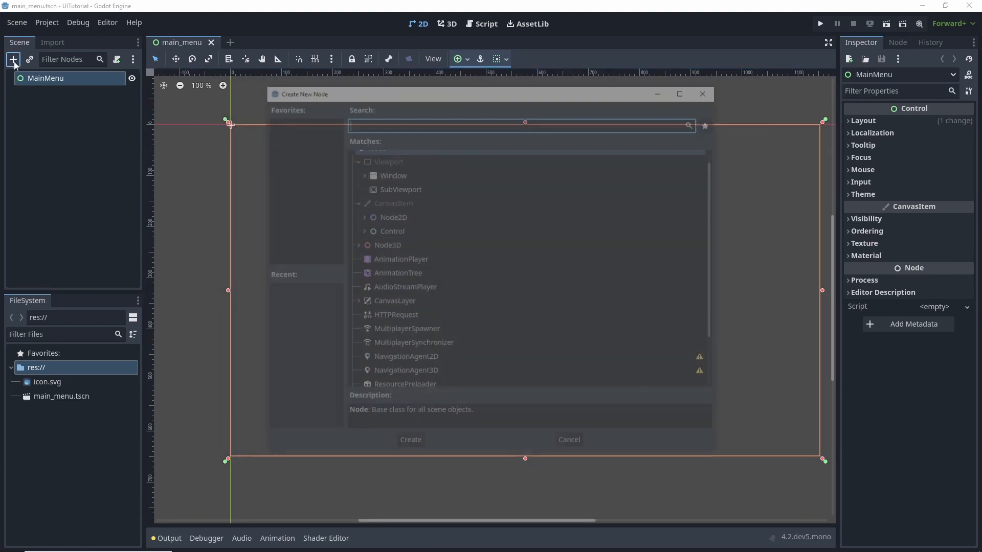
type("vbox")
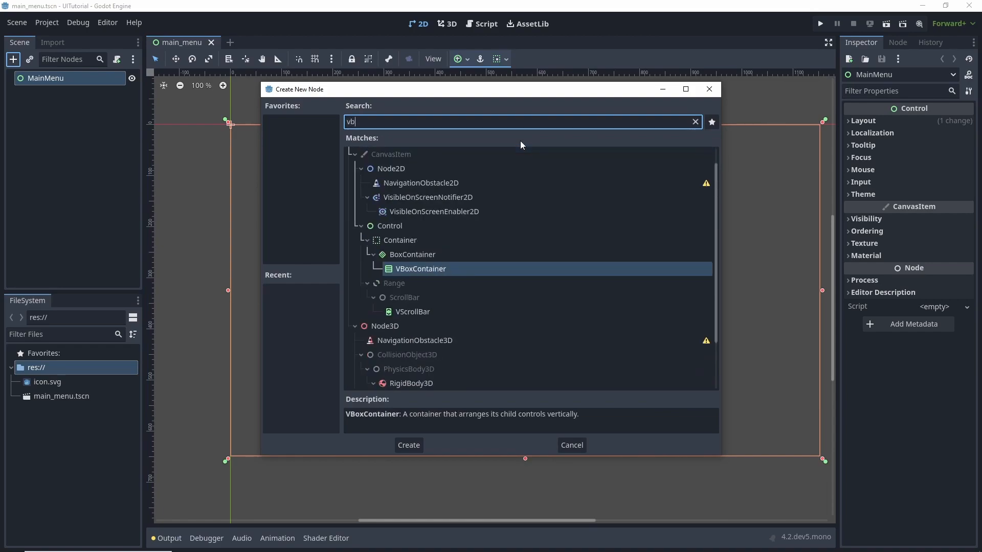
left_click(425, 232)
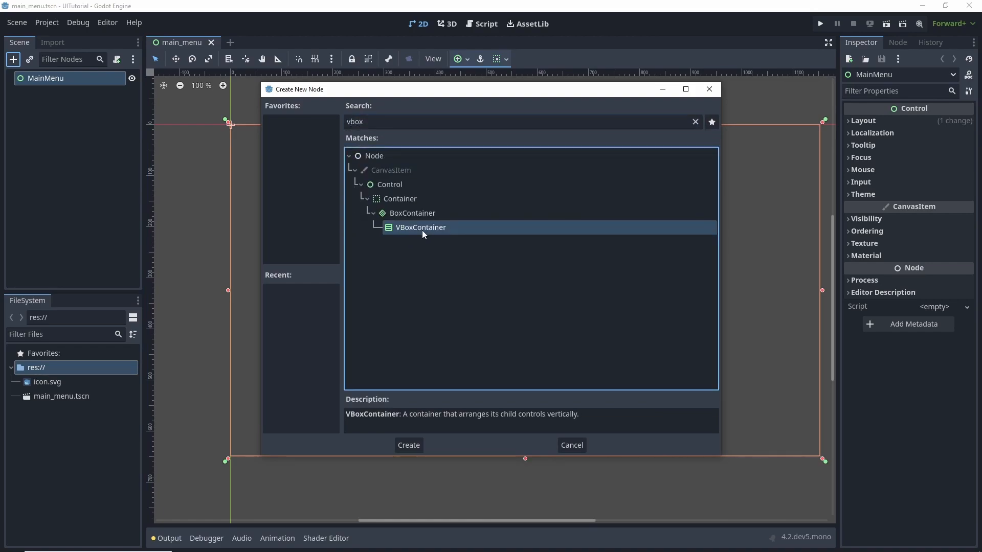
double_click(422, 230)
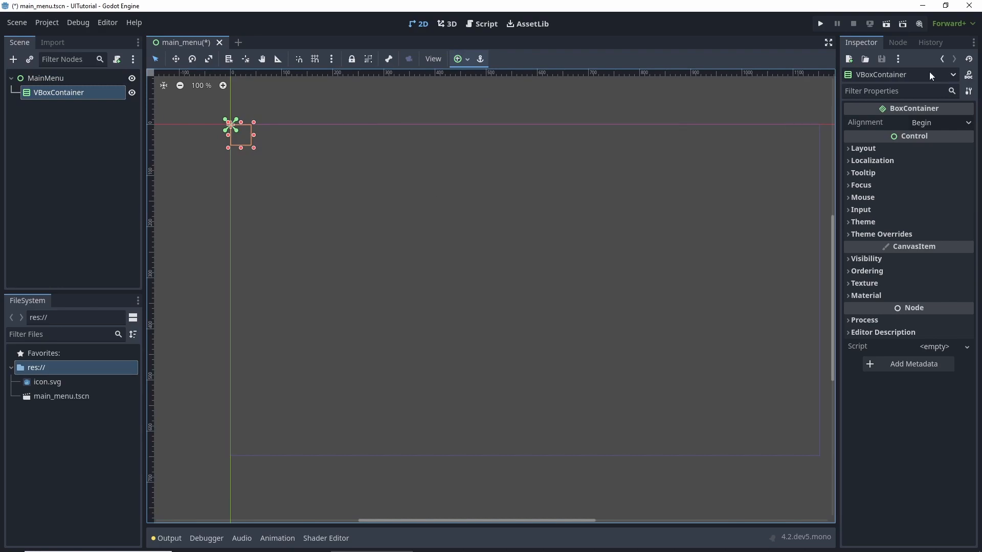
left_click(931, 122)
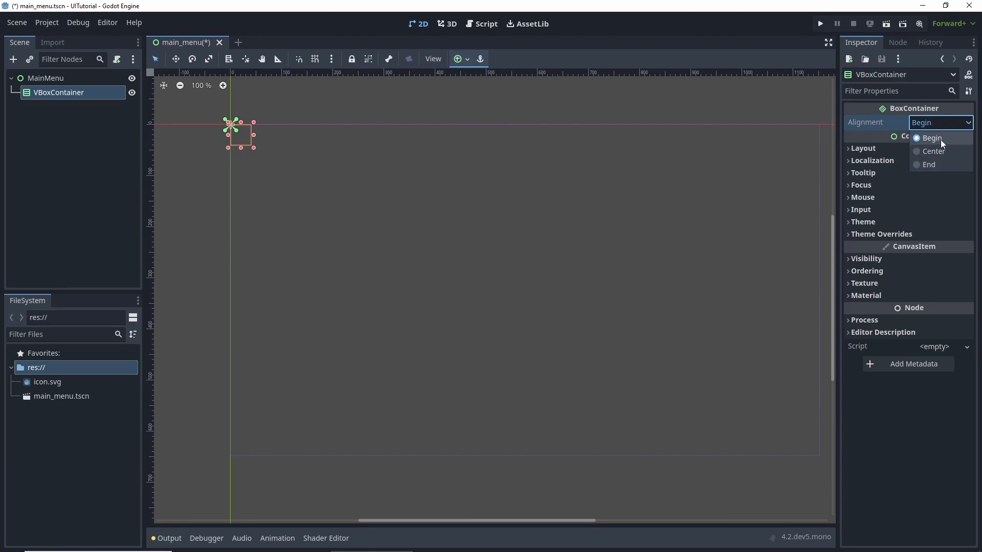
left_click(936, 137)
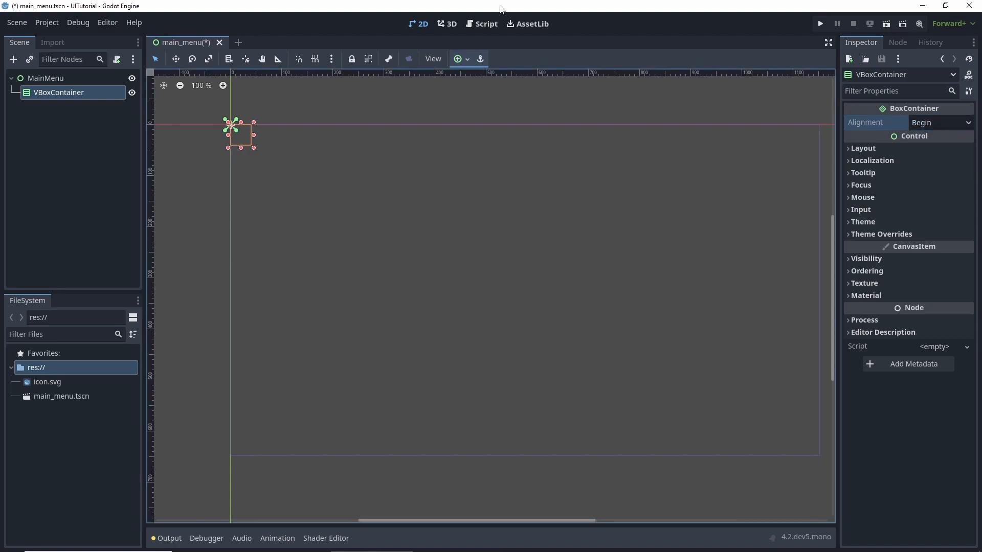
Apply the center anchor preset to the VBoxContainer and save the scene.
left_click(462, 60)
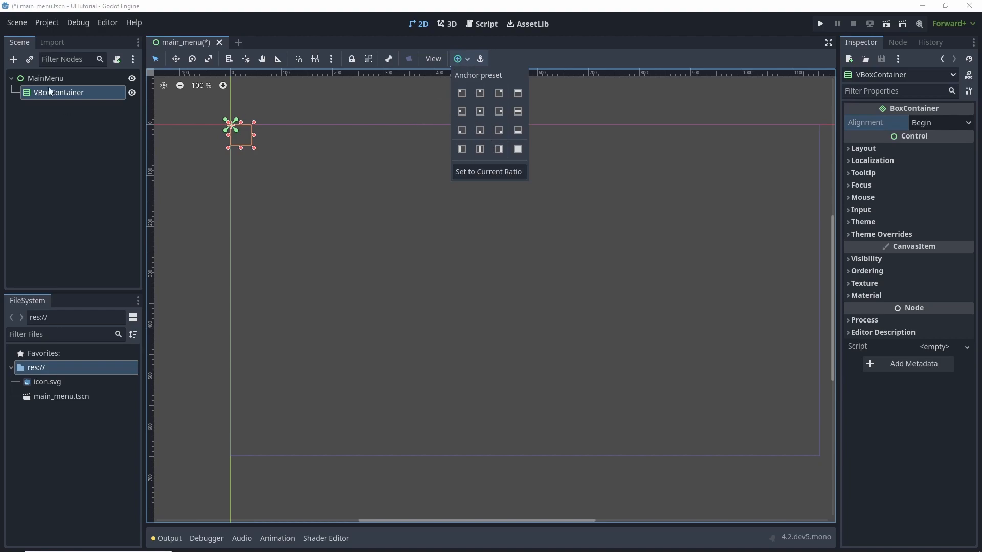
left_click(482, 115)
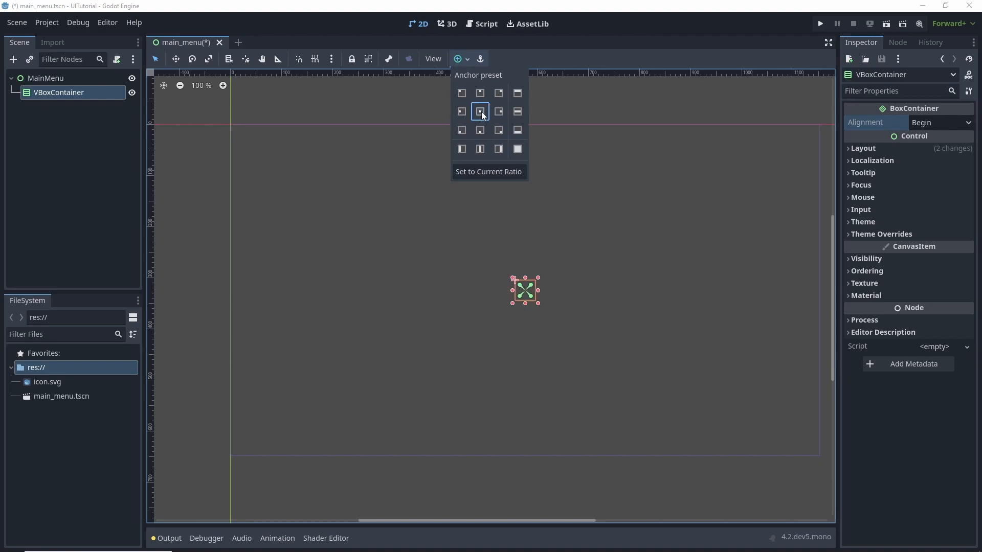
left_click(396, 174)
key("ctrl+s")
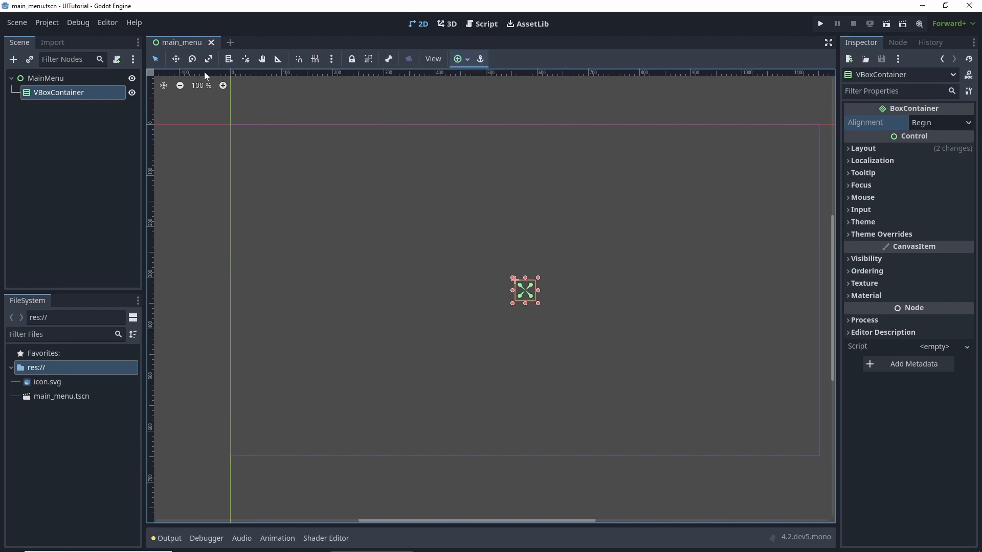
Add a Panel node as a child of the VBoxContainer.
left_click(13, 59)
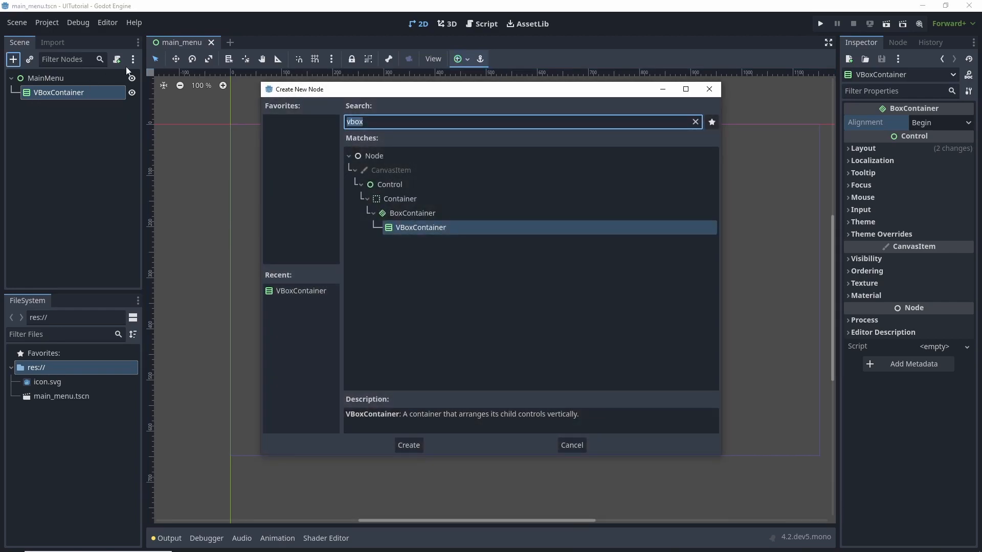
type("pa")
left_click(443, 266)
double_click(422, 271)
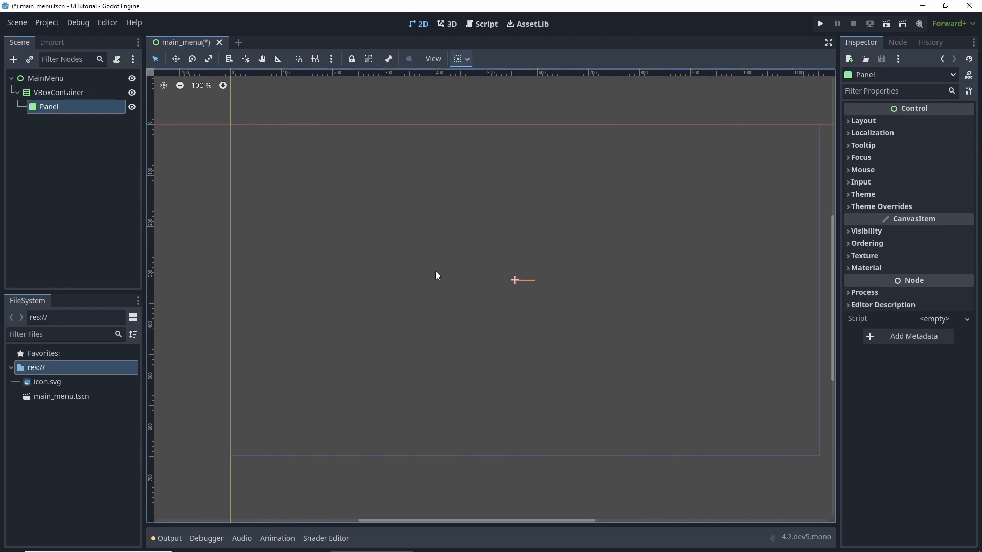
Set the Panel's custom minimum size to 300 px in x and 300 px in y, and save the scene.
scroll(520, 321, "down", 3)
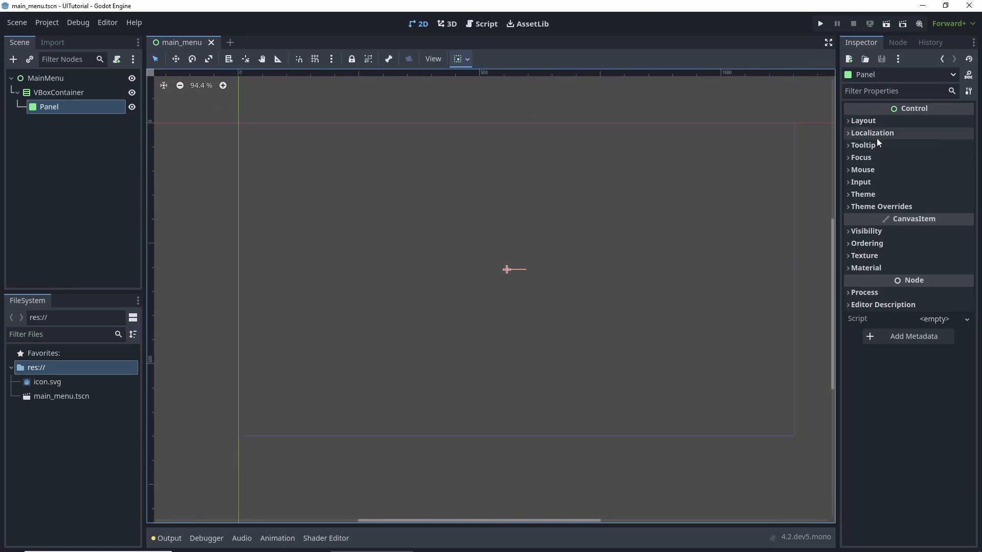
left_click(888, 193)
left_click(888, 194)
left_click(903, 121)
left_click(934, 181)
type("30")
key("Tab")
type("3")
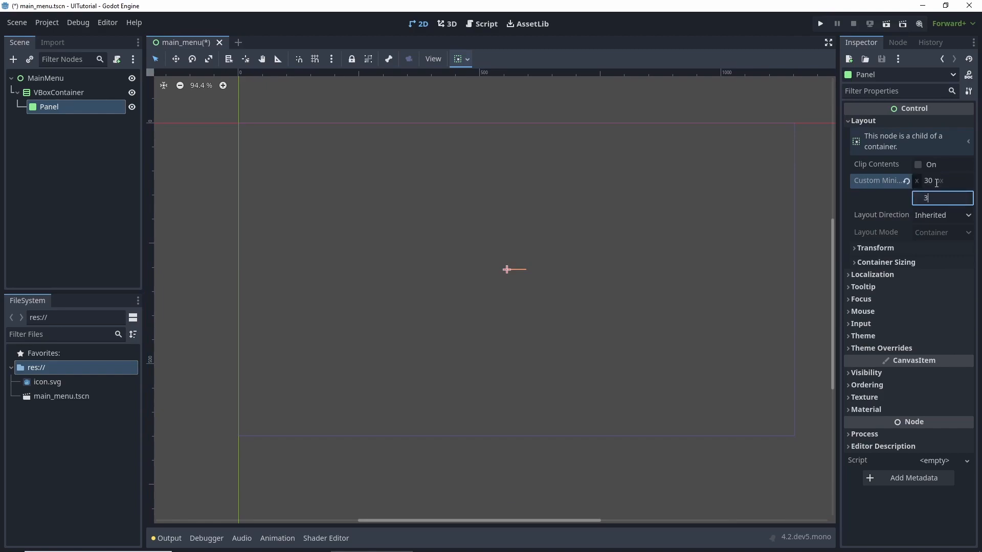
key("Tab")
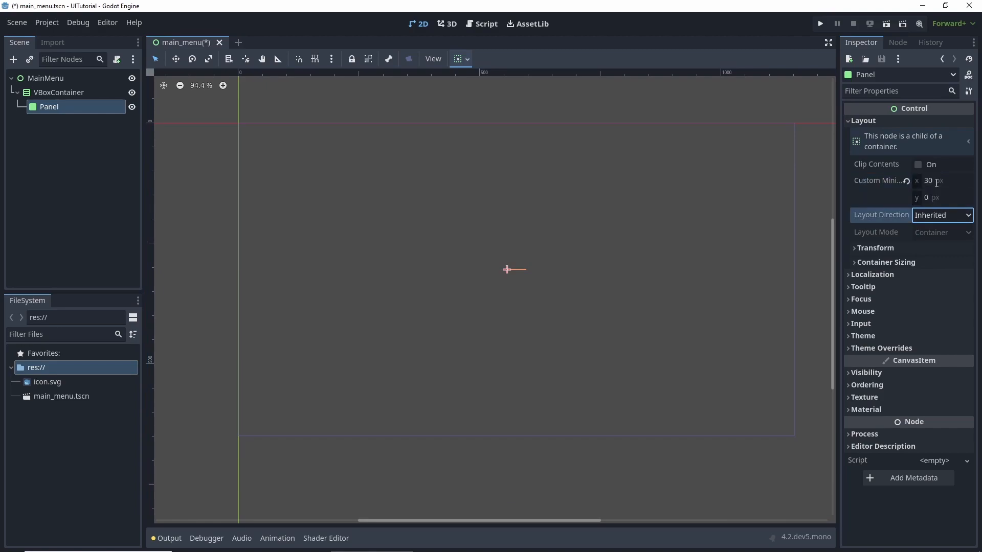
left_click(936, 184)
type("300")
key("Tab")
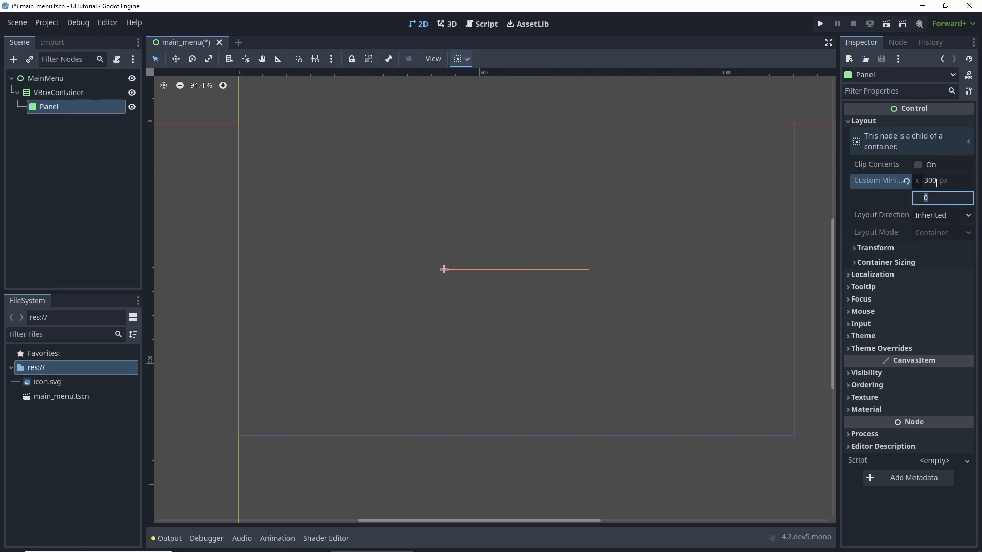
type("300")
key("Return")
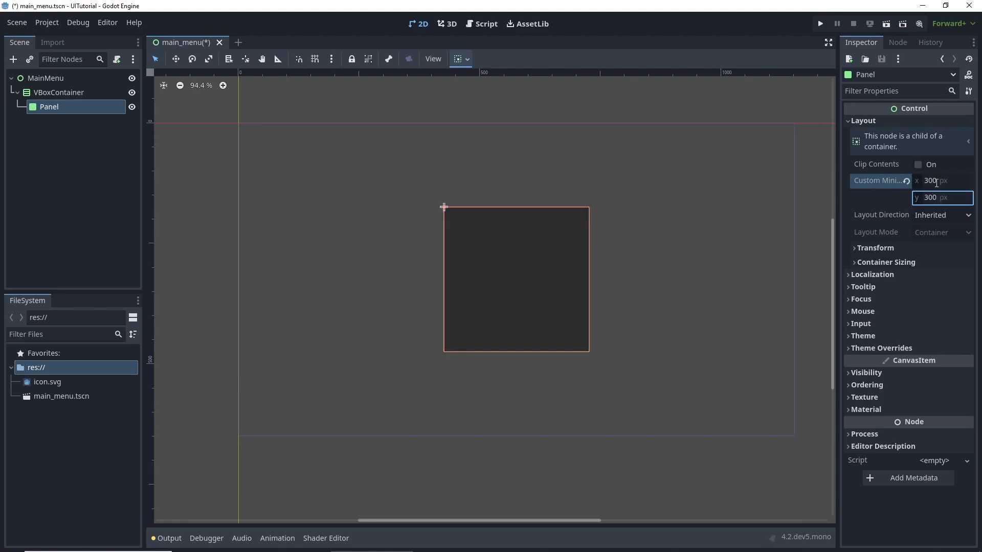
key("ctrl+s")
scroll(447, 248, "up", 7)
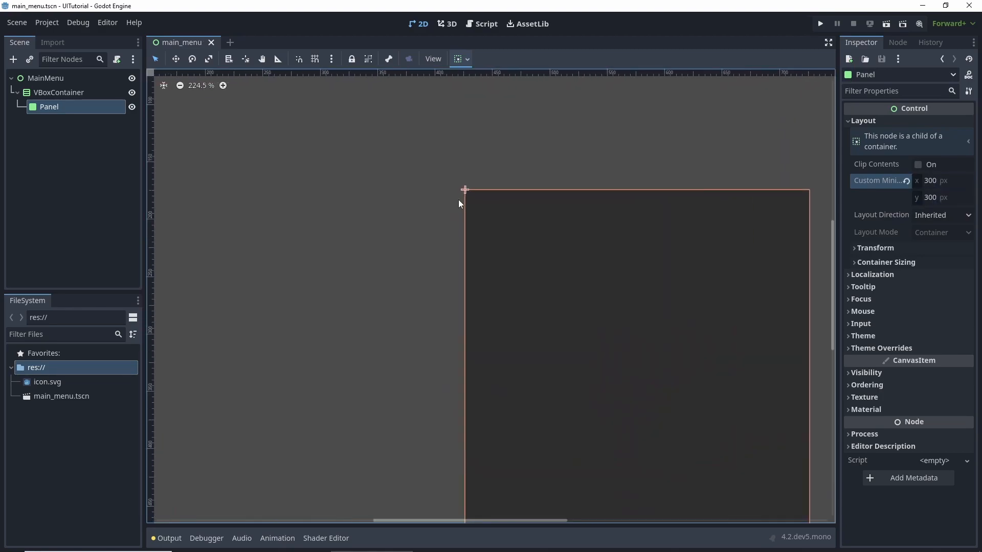
scroll(463, 209, "down", 5)
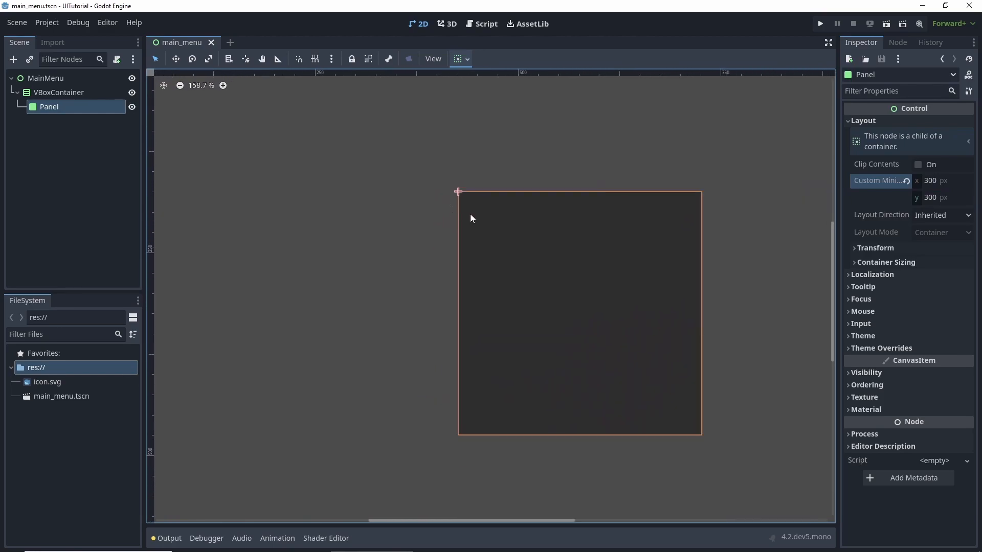
left_click(380, 228)
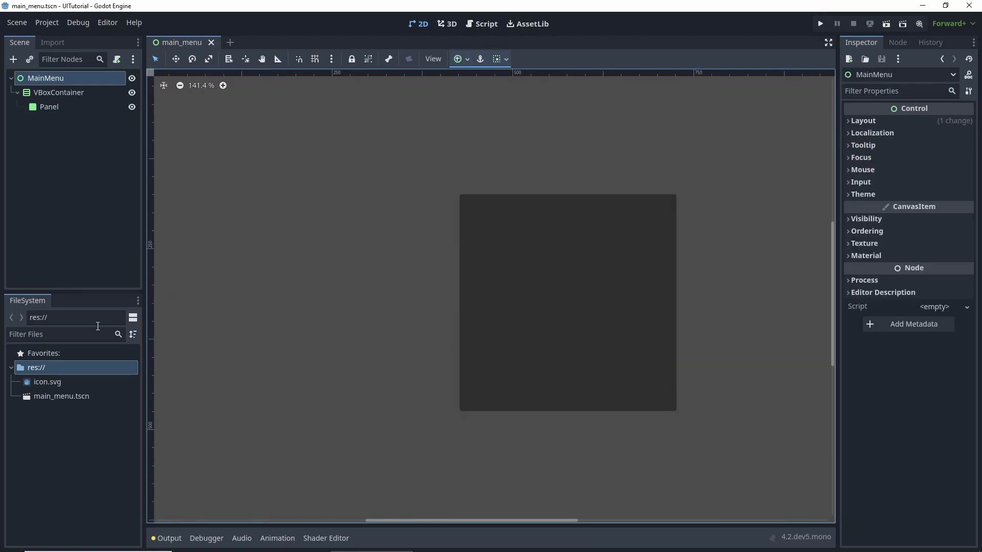
Create a new Theme resource in the project's res:// folder and save it as ui_theme.tres.
right_click(85, 434)
left_click(127, 480)
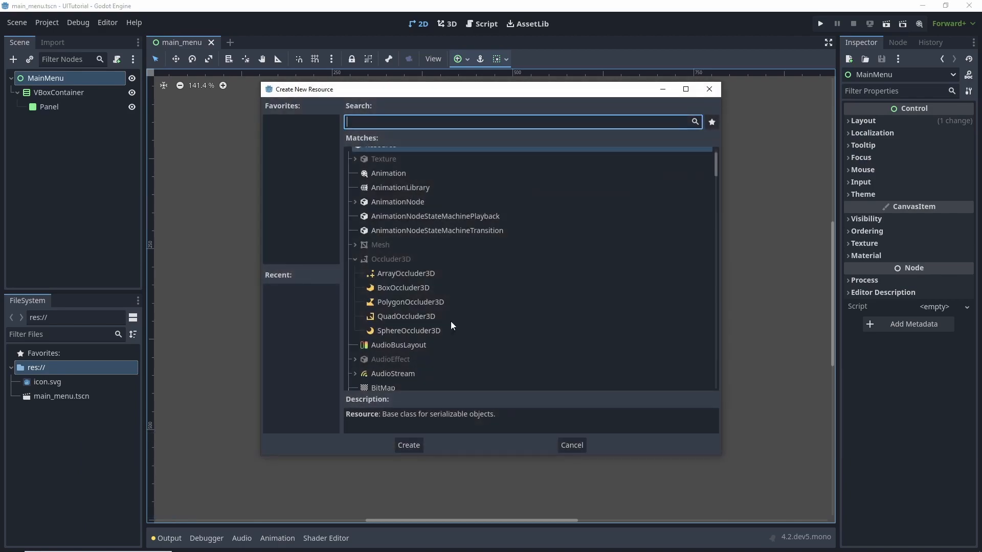
type("theme")
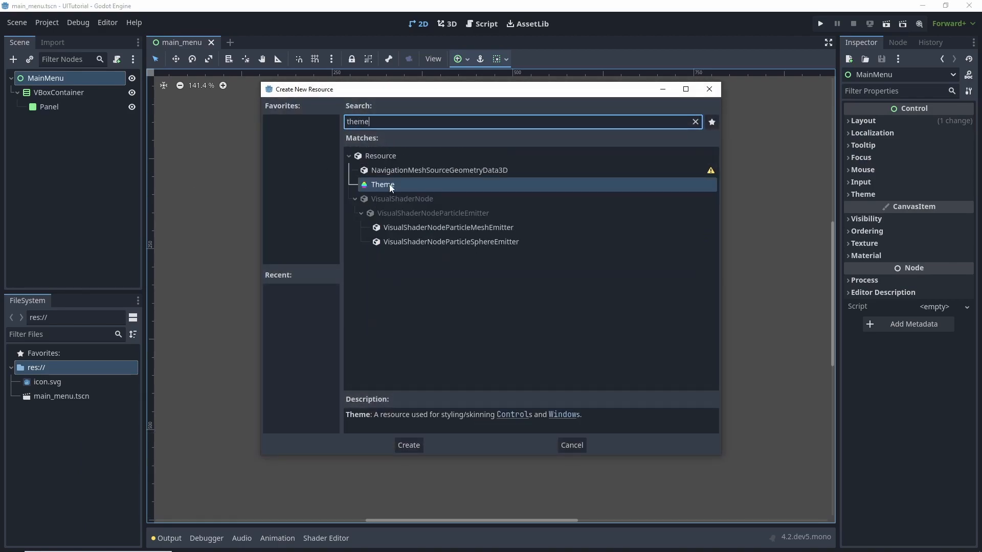
double_click(391, 185)
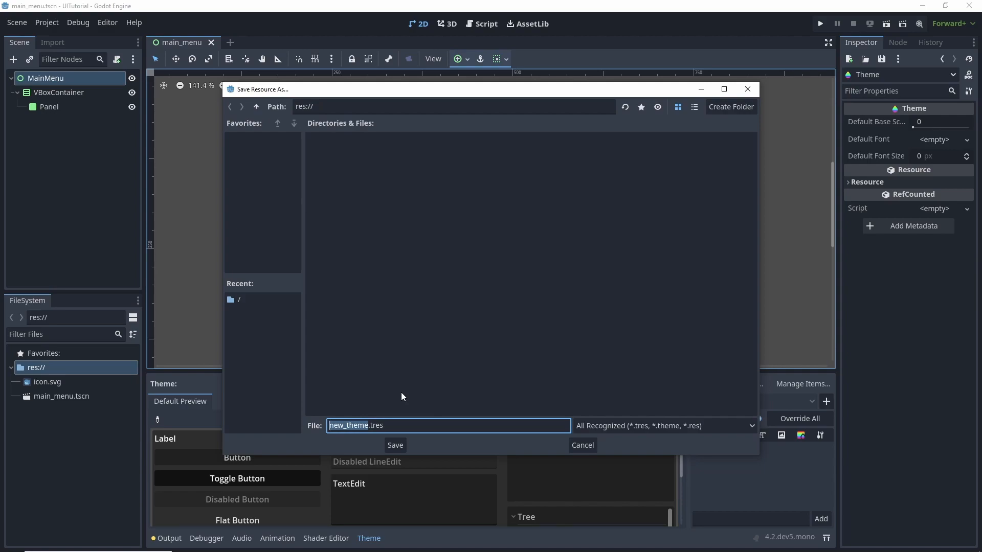
type("ui_theme")
left_click(395, 445)
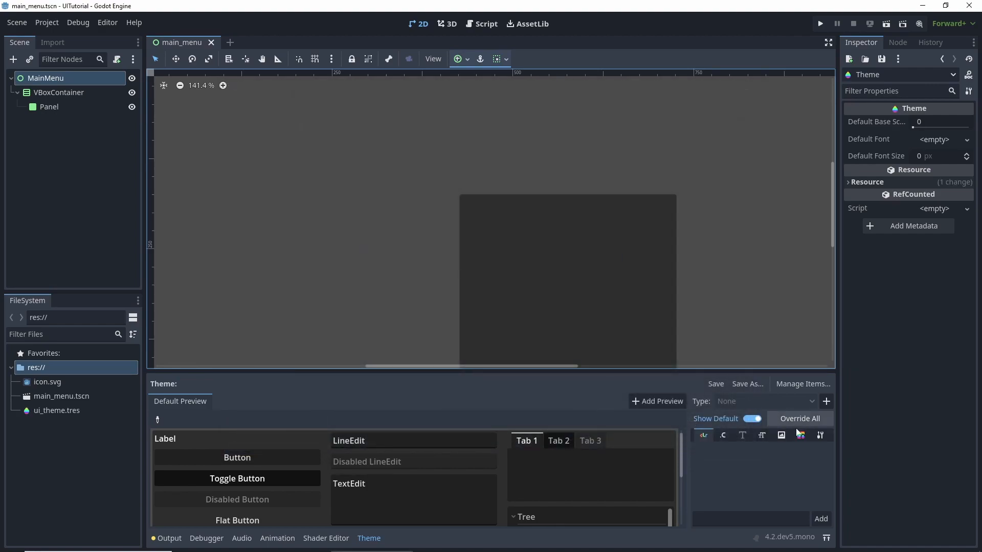
Add an item type named "panel" to the ui_theme theme.
left_click(812, 403)
left_click(826, 402)
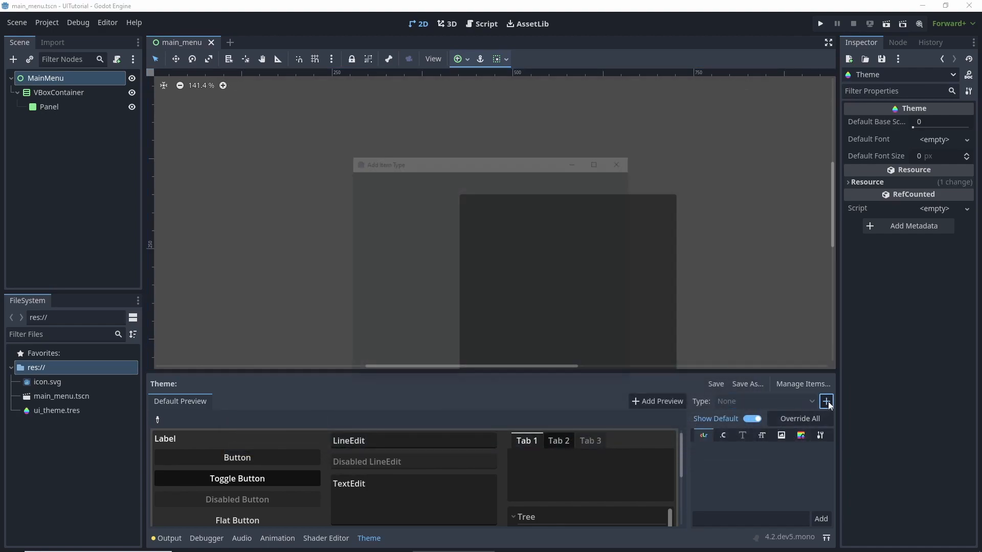
type("paen")
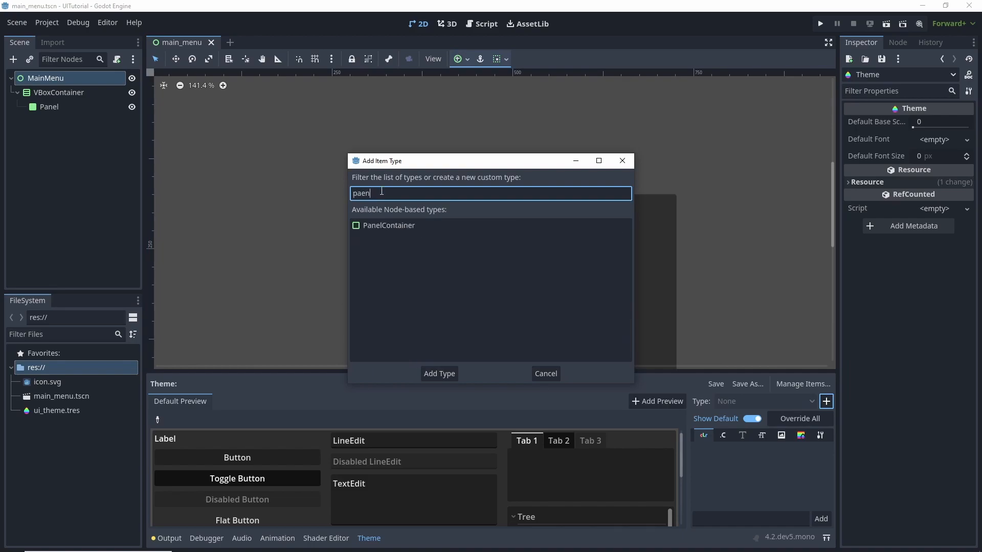
key("BackSpace")
key("BackSpace")
type("nel")
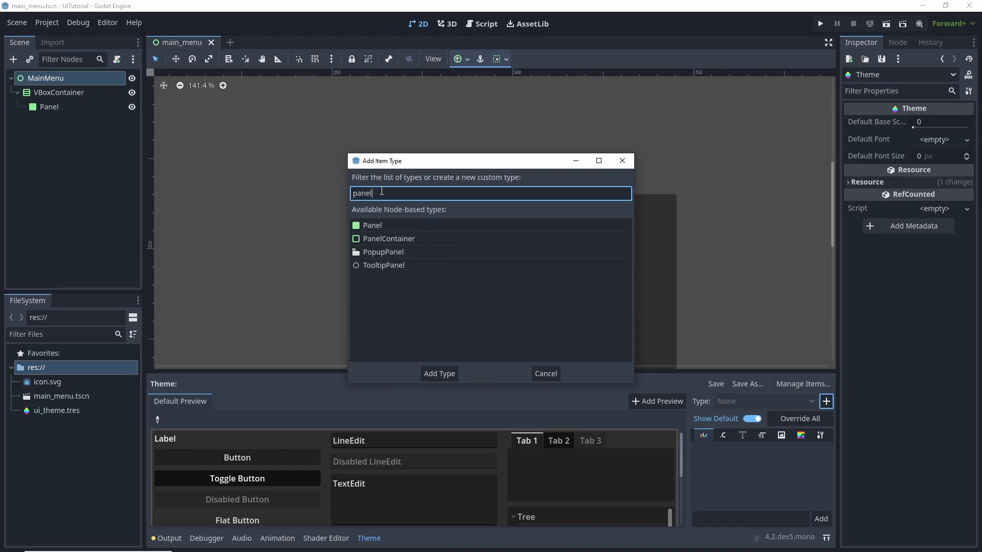
key("Return")
Add the node-based Panel type to the theme's item types.
left_click(805, 405)
left_click(829, 403)
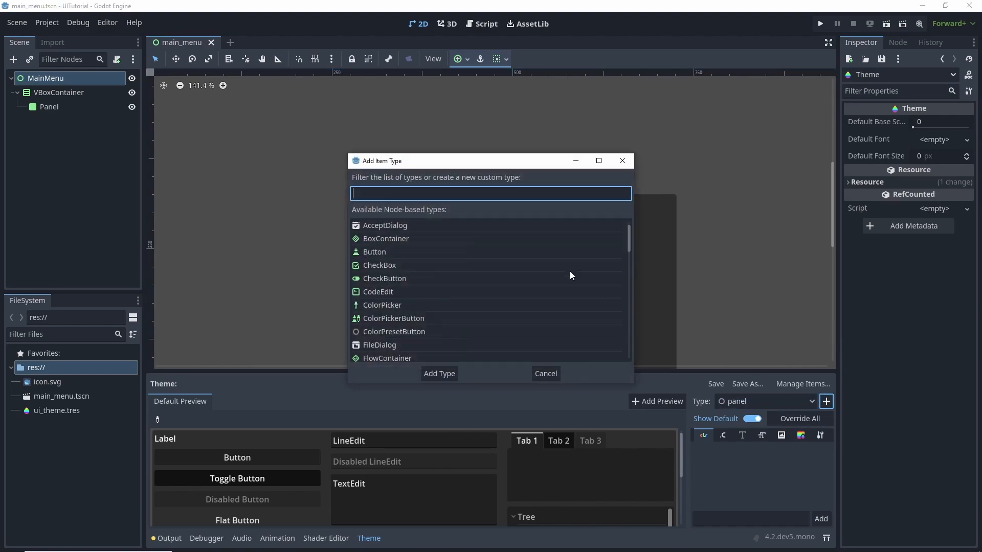
type("paen")
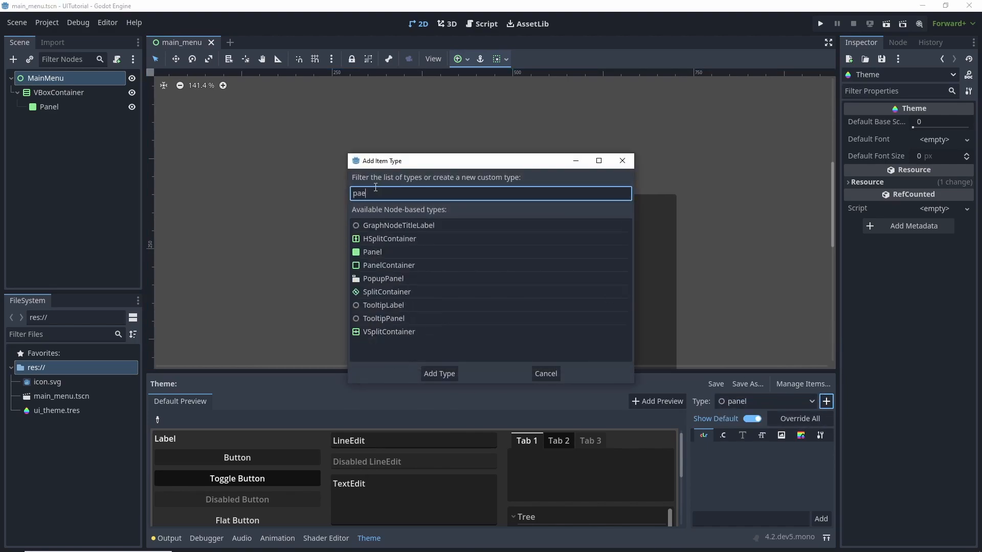
key("BackSpace")
key("BackSpace")
type("nel")
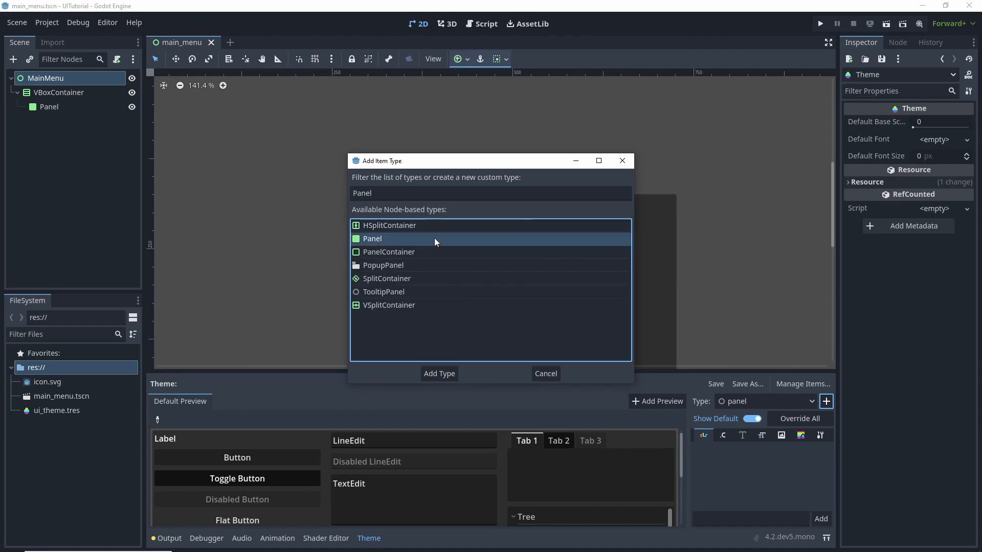
double_click(435, 237)
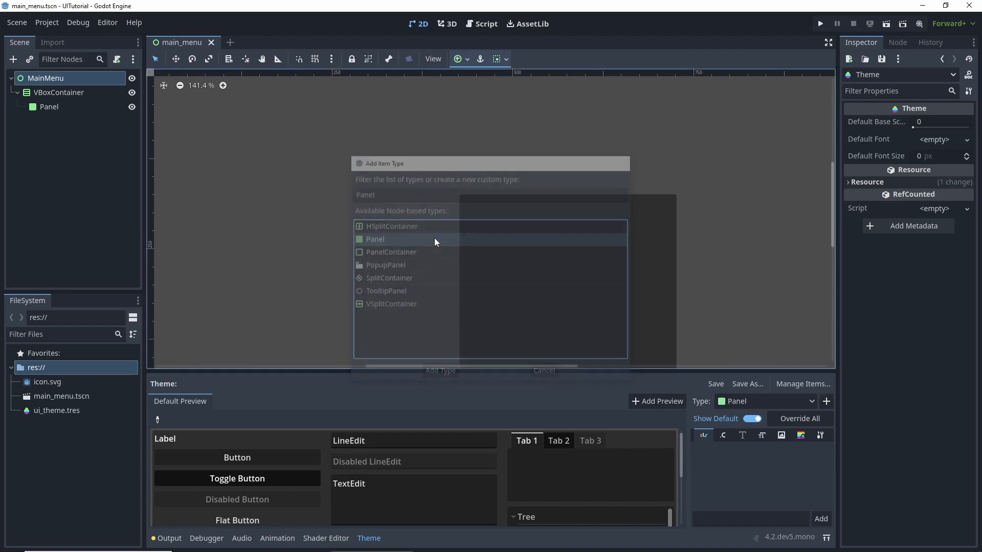
Select the node-based Panel type in the theme editor and show its StyleBox items.
left_click(815, 400)
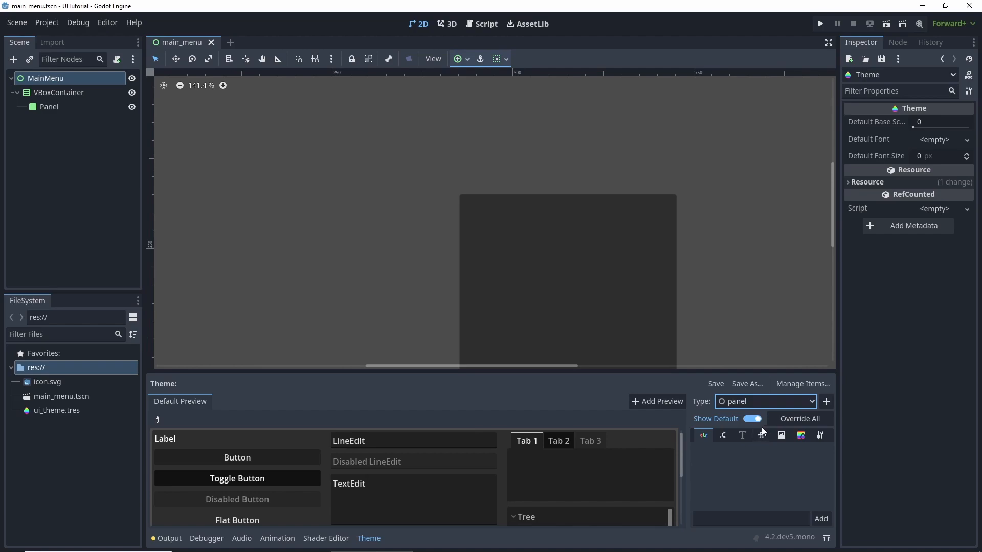
left_click(763, 427)
left_click(812, 401)
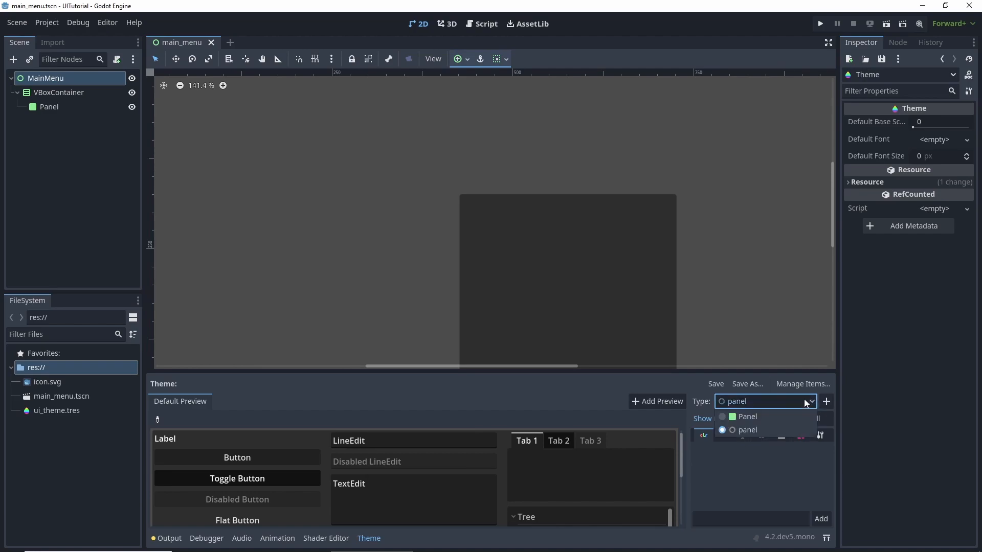
left_click(753, 419)
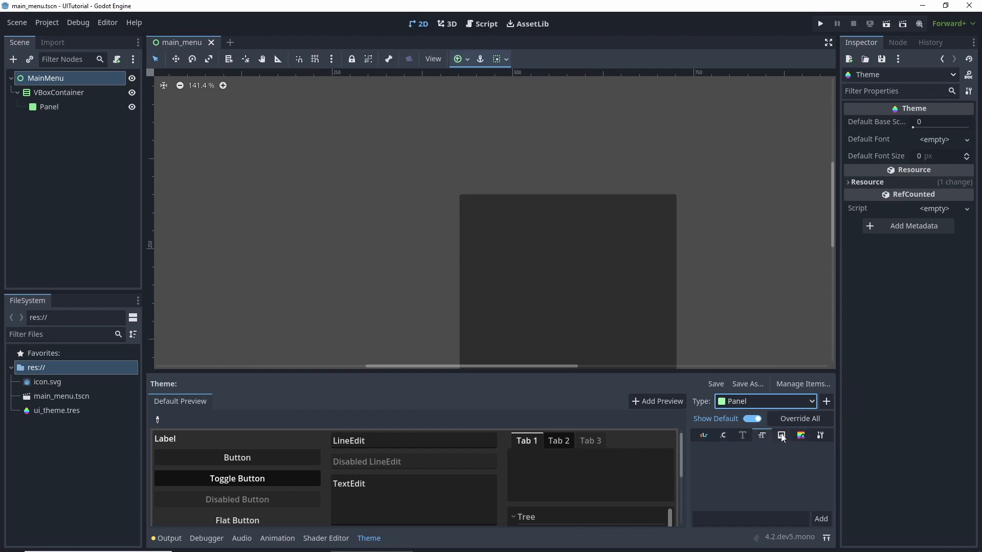
left_click(800, 436)
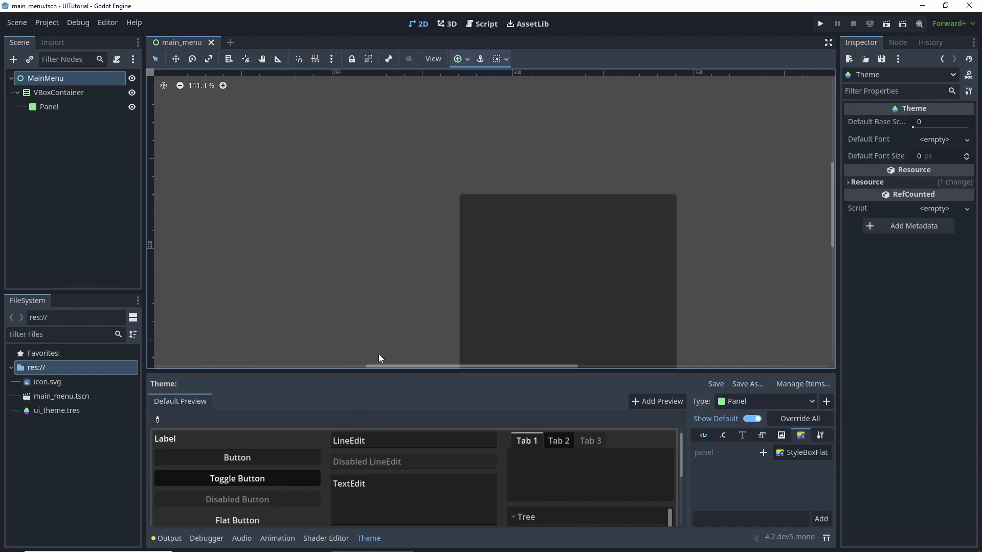
Switch to Aseprite and create a new 16 × 16 px RGBA sprite with a transparent background.
left_click(287, 541)
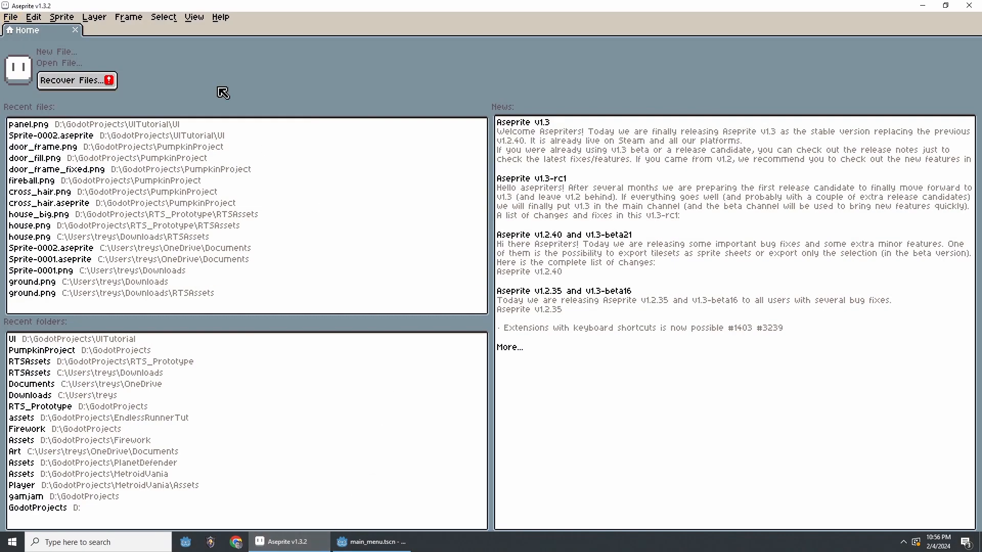
left_click(18, 18)
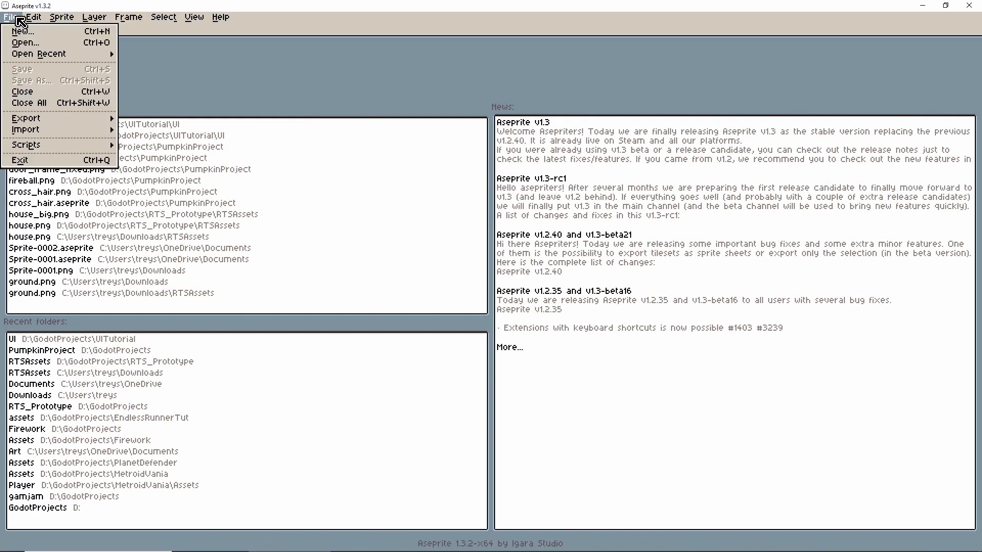
left_click(24, 32)
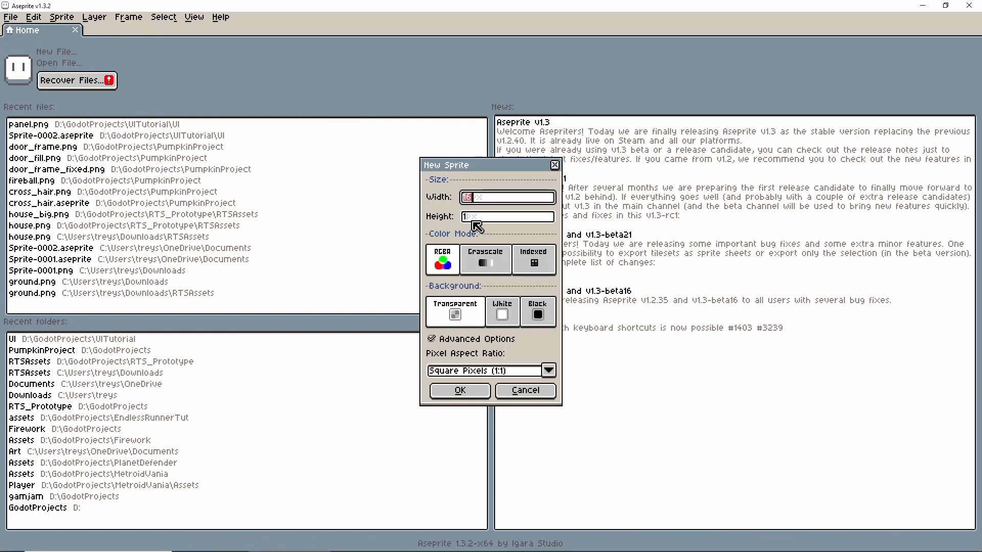
left_click(495, 219)
key("Return")
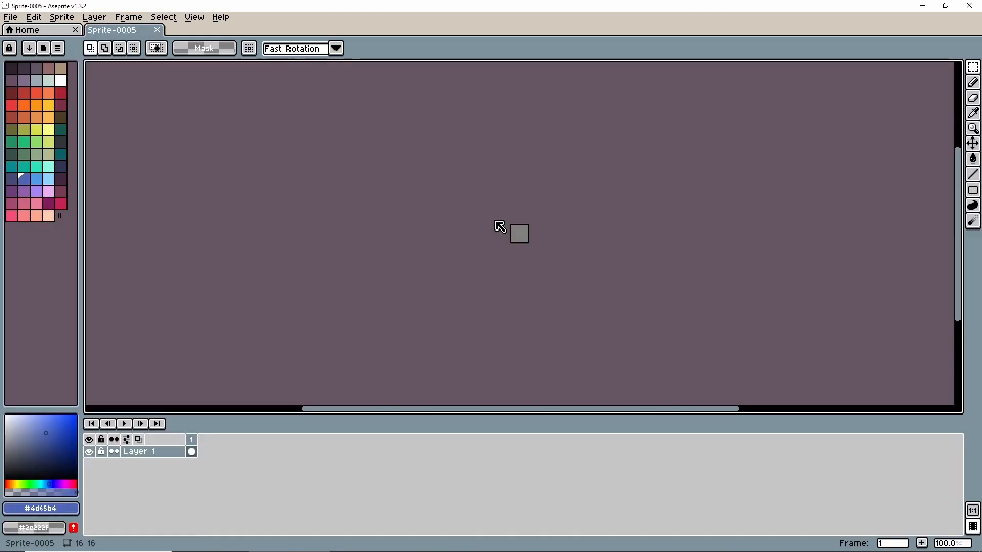
Fill the whole sprite canvas with the light blue palette colour #8fd3ff.
scroll(501, 230, "up", 8)
scroll(635, 397, "down", 3)
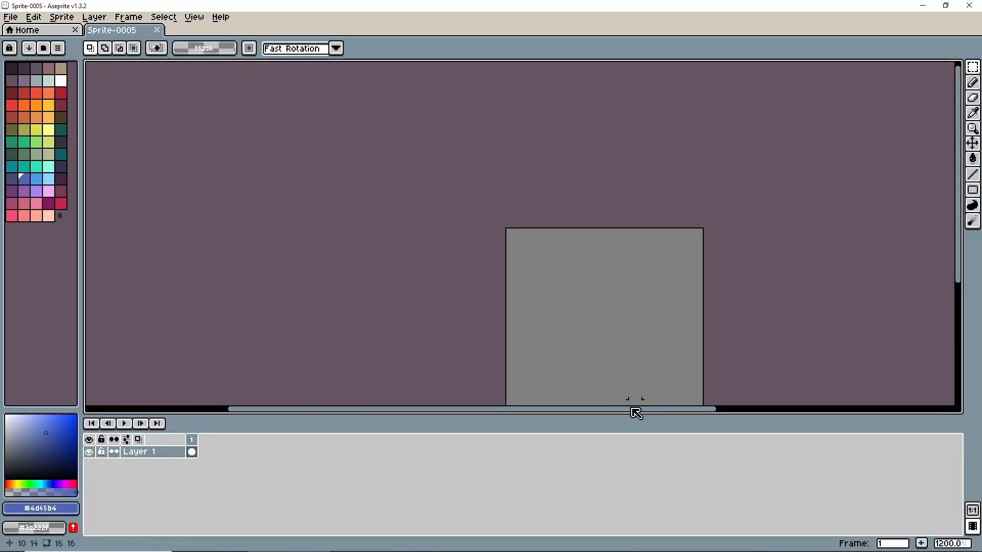
left_click_drag(638, 412, 679, 410)
scroll(926, 241, "down", 2)
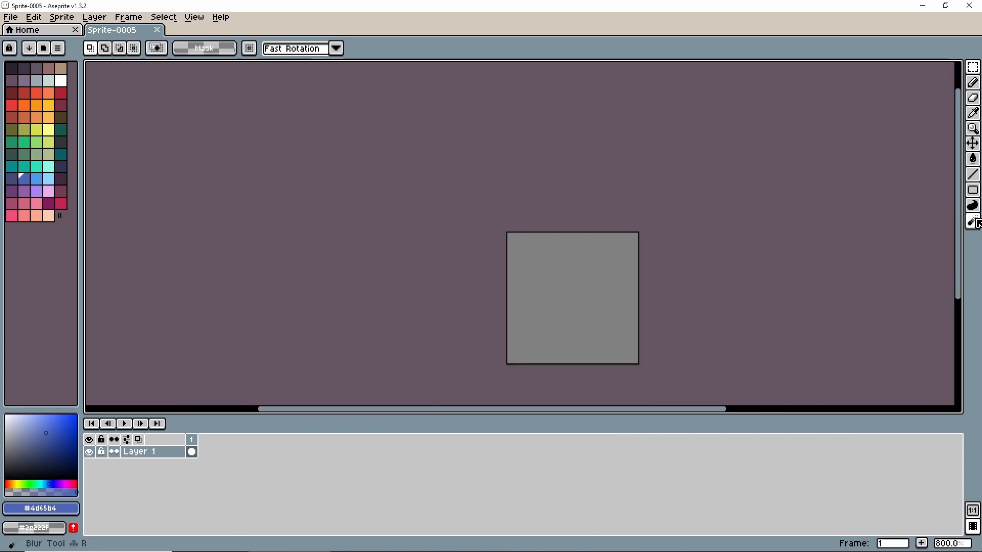
left_click(48, 178)
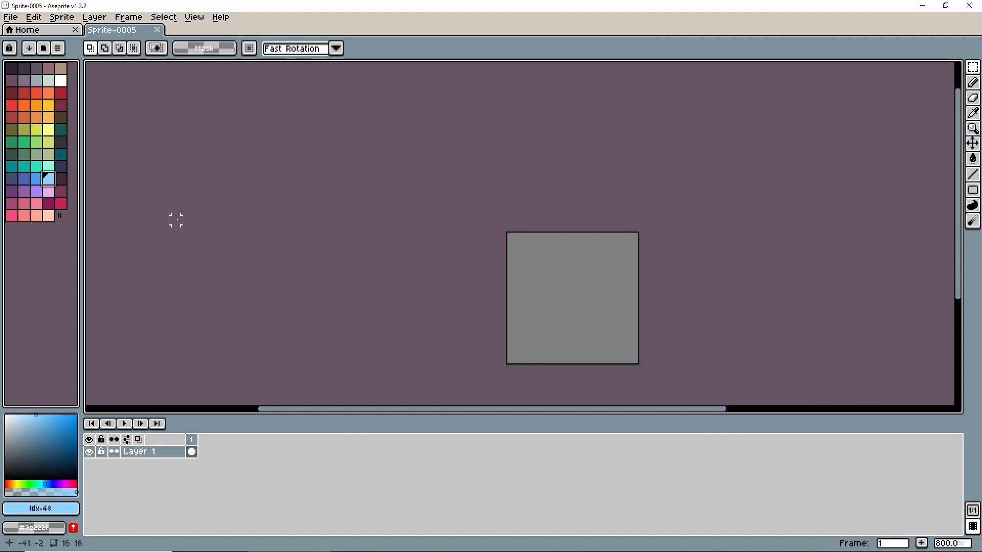
key("g")
left_click(544, 276)
Erase the single pixel at each of the canvas's four corners.
scroll(533, 338, "up", 3)
scroll(537, 334, "down", 1)
scroll(537, 335, "up", 1)
key("b")
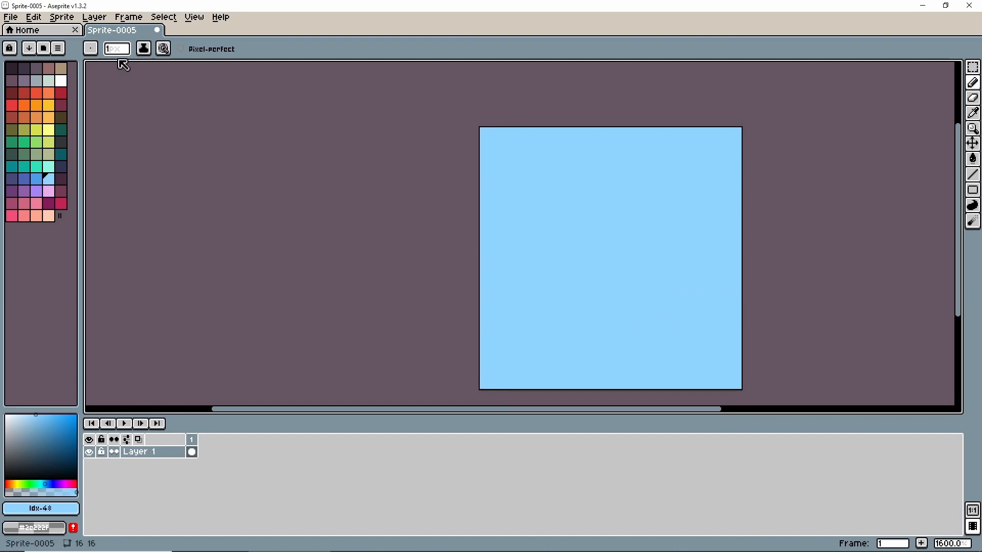
left_click(484, 383)
left_click(734, 382)
left_click(734, 135)
left_click(491, 134)
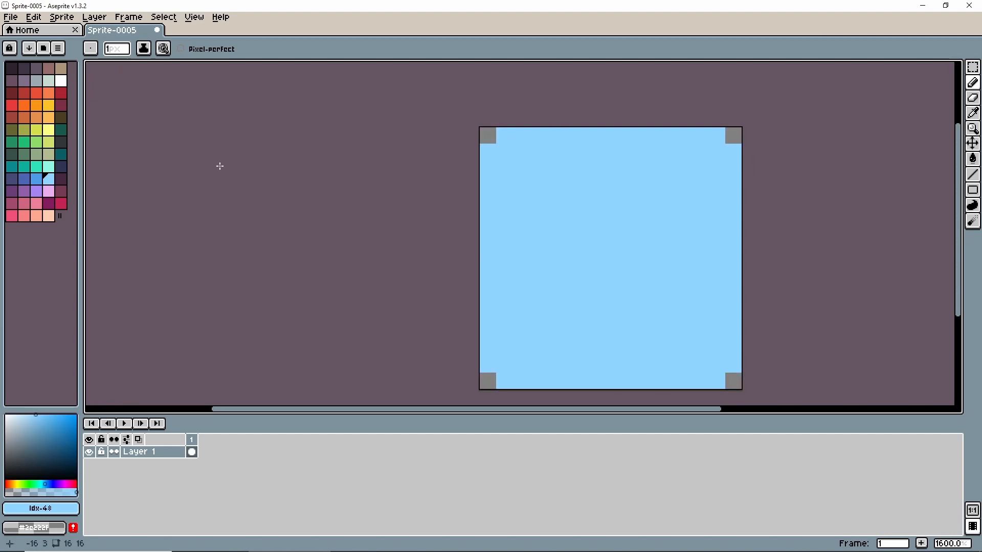
Draw a one-pixel dark blue (palette index 45) border along all four edges, leaving the corner pixels transparent.
left_click(11, 178)
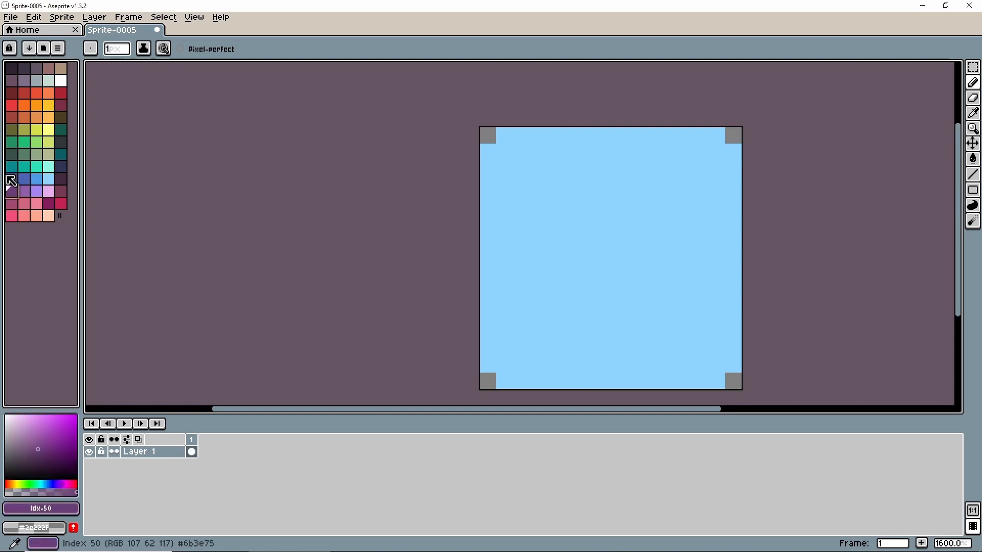
left_click(541, 153)
left_click(504, 135)
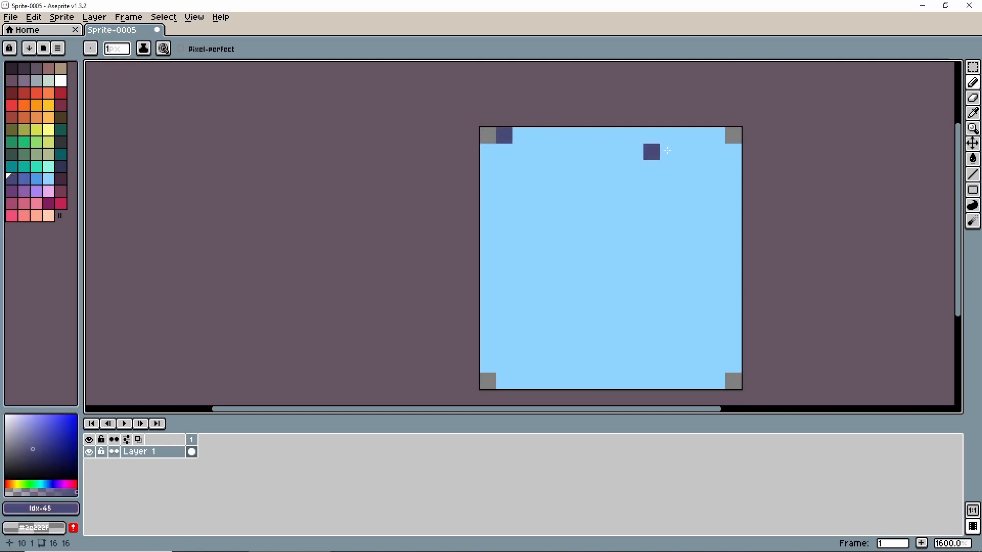
left_click(717, 136, "shift")
left_click(487, 151)
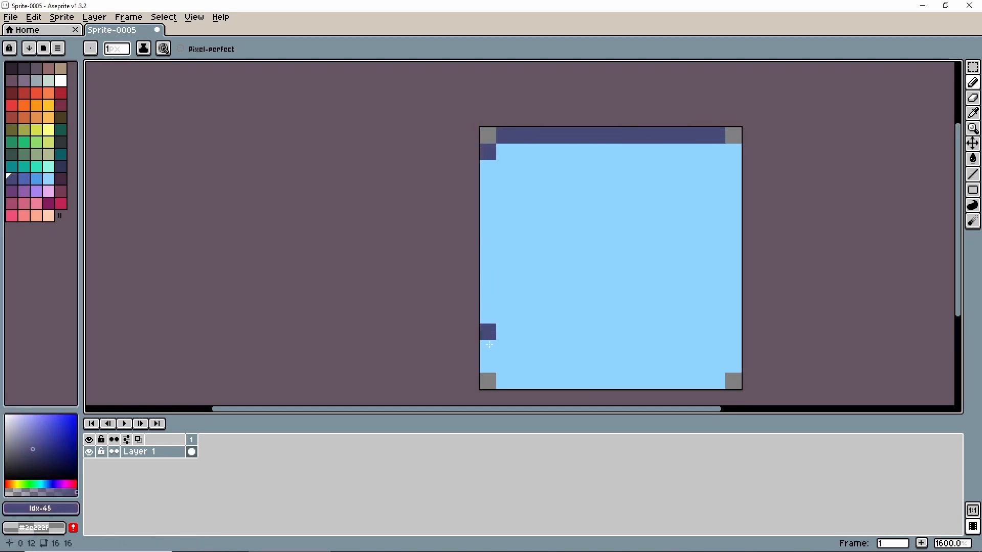
left_click(489, 362, "shift")
left_click(504, 381)
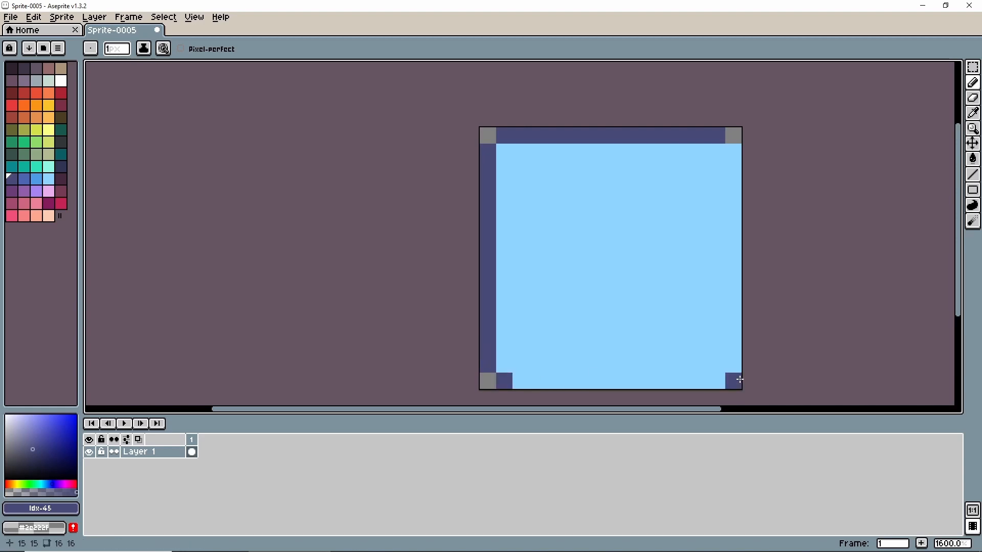
left_click(718, 382, "shift")
left_click(739, 361)
left_click(734, 152, "shift")
Thicken the upper border with a second dark blue row and add one dark blue pixel inside each inner corner.
left_click(504, 151)
left_click(521, 152)
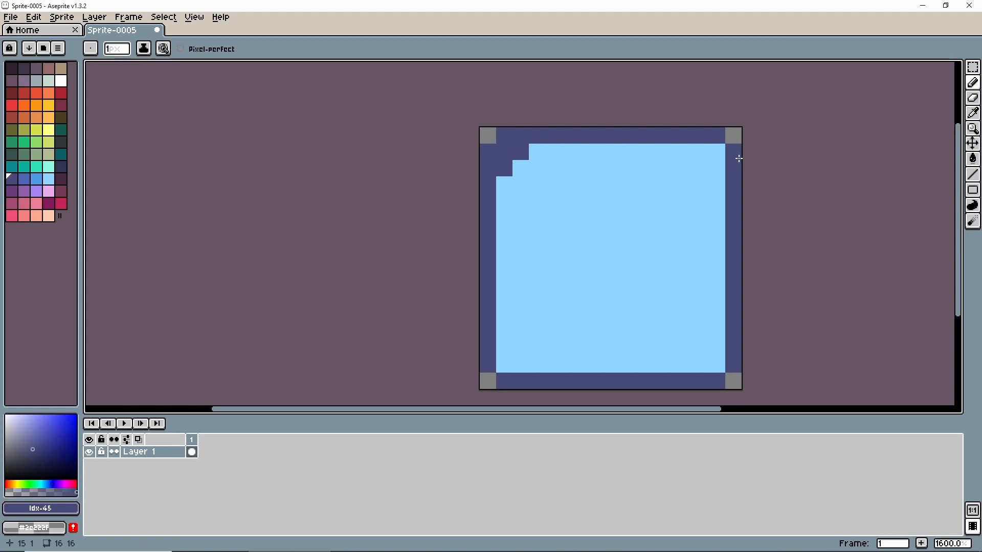
left_click(717, 152, "shift")
left_click(716, 169)
left_click(503, 363)
left_click(717, 364)
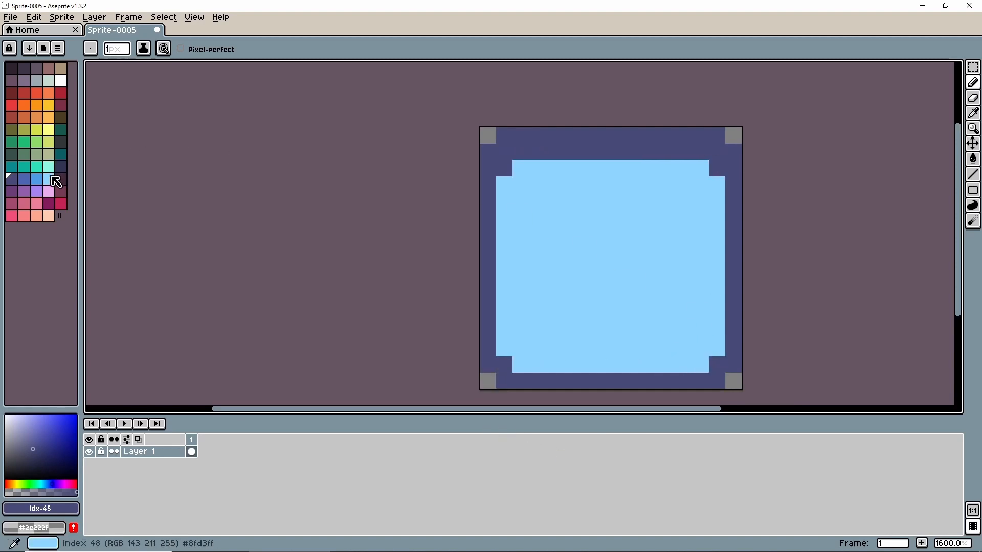
Shade the lower inner edge with a medium blue (palette index 47) row and one raised pixel at each end.
left_click(27, 180)
left_click(38, 179)
left_click(504, 347)
left_click(521, 364)
left_click(701, 364, "shift")
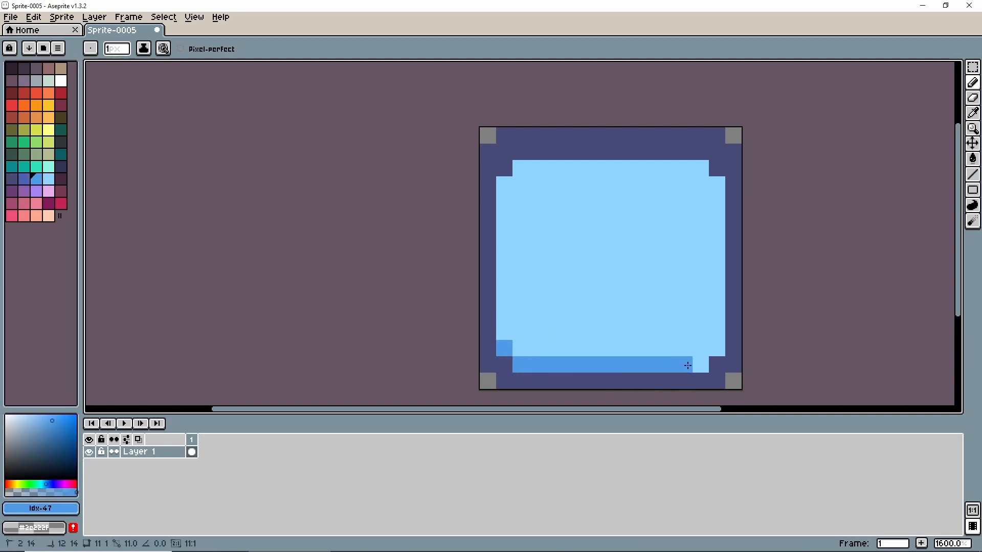
left_click(717, 347)
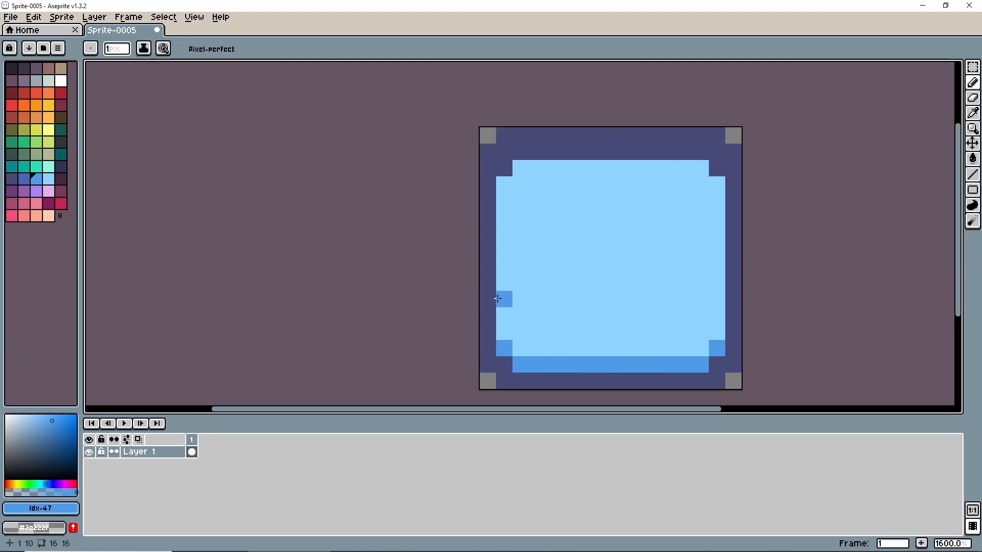
left_click_drag(519, 169, 700, 168)
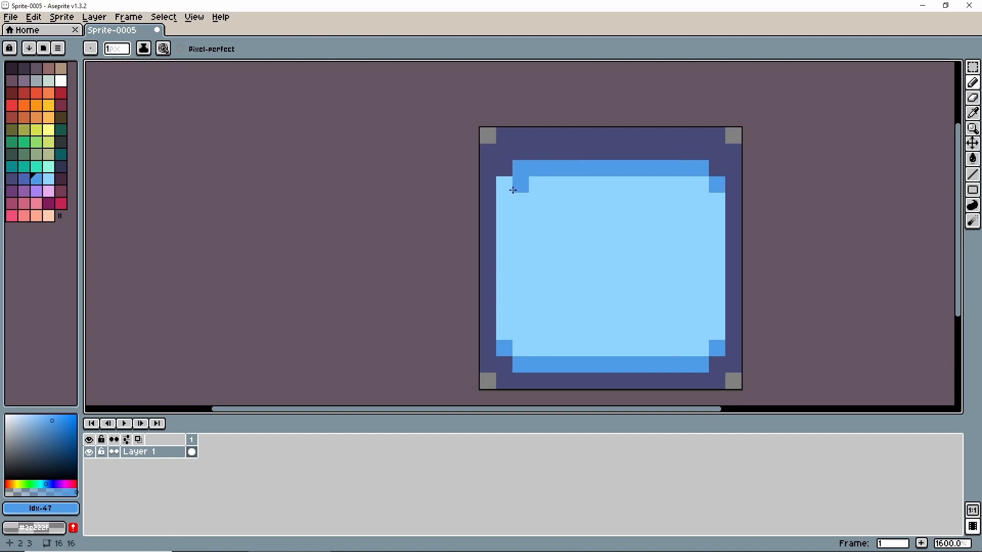
left_click_drag(504, 184, 521, 184)
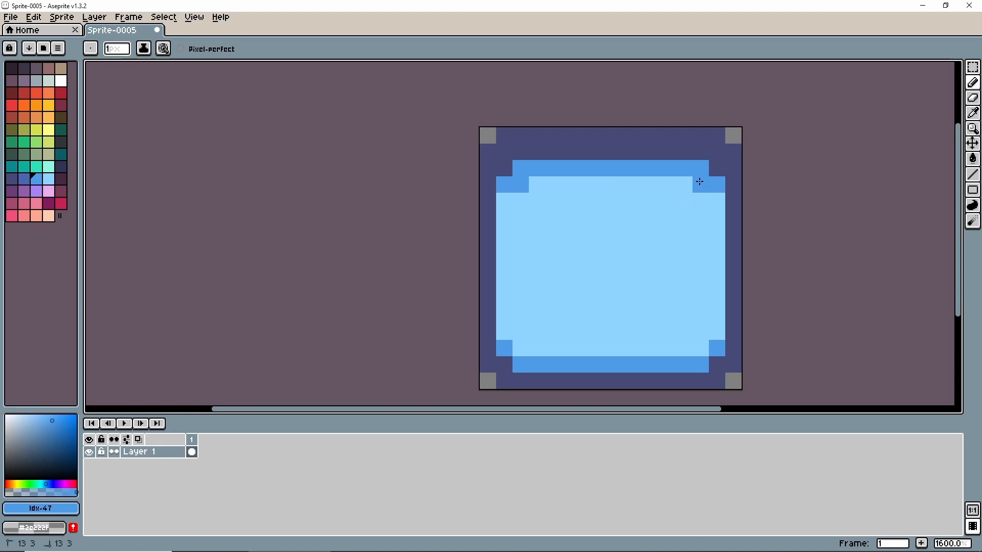
key("ctrl+z")
key("ctrl+z")
key("ctrl+z")
key("ctrl+z")
key("ctrl+z")
key("ctrl+z")
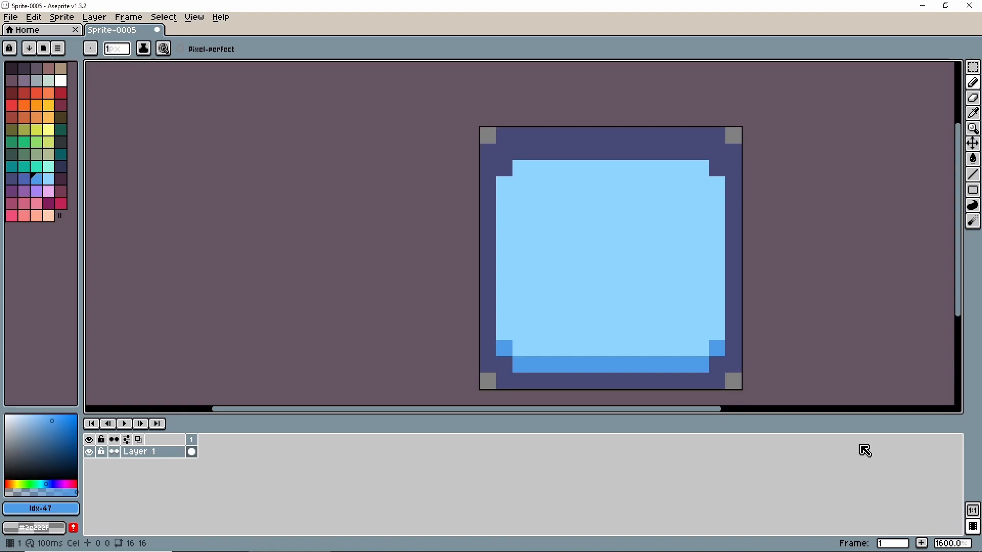
Start saving the sprite, go to the GodotProjects\UITutorial folder on drive D: and create a subfolder named UI.
key("ctrl+s")
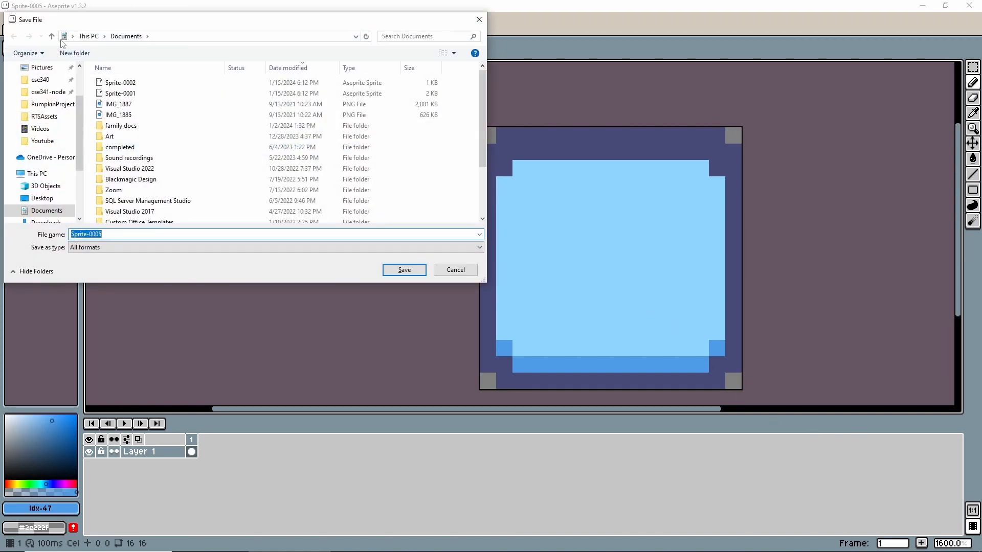
left_click(50, 105)
left_click(164, 37)
scroll(183, 186, "down", 3)
scroll(182, 179, "down", 6)
double_click(121, 196)
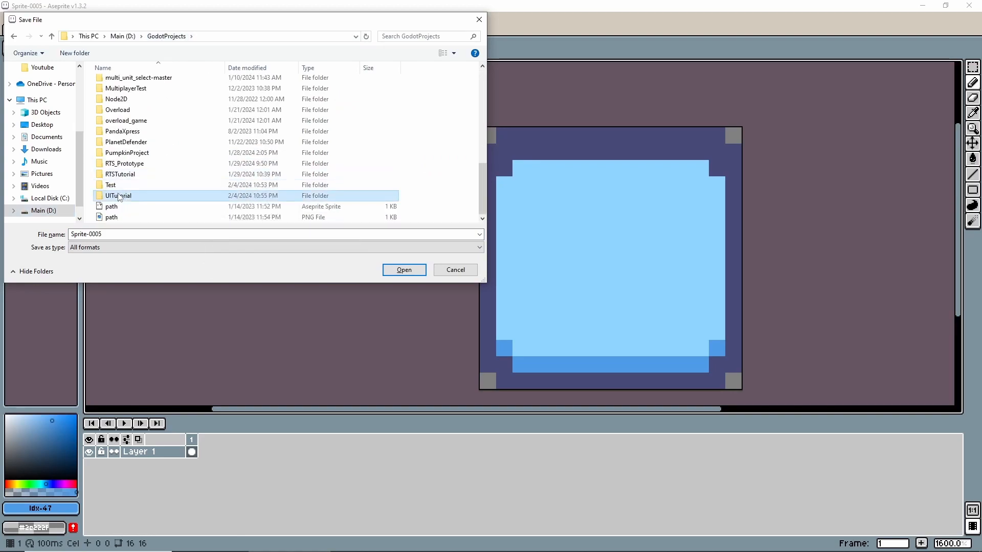
right_click(150, 151)
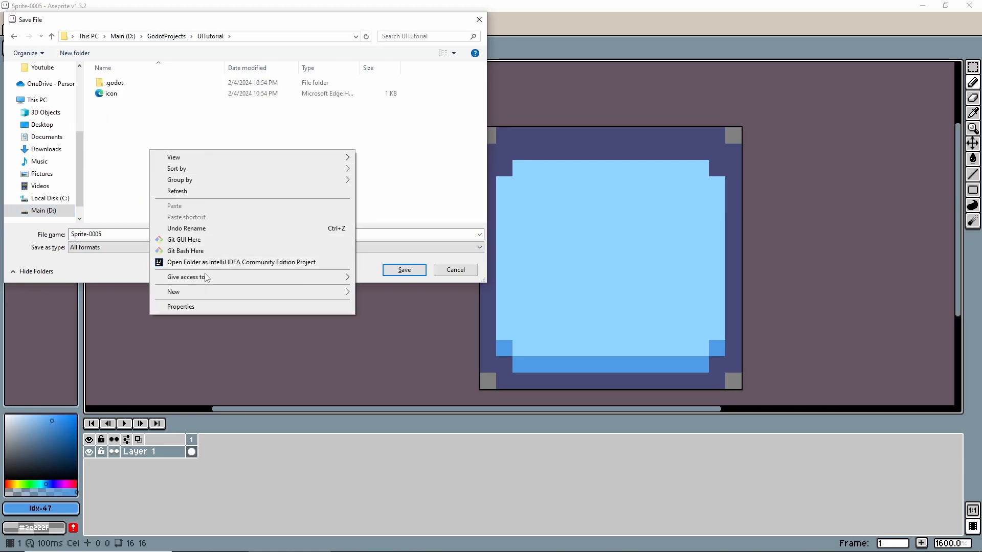
mouse_move(199, 294)
left_click(381, 293)
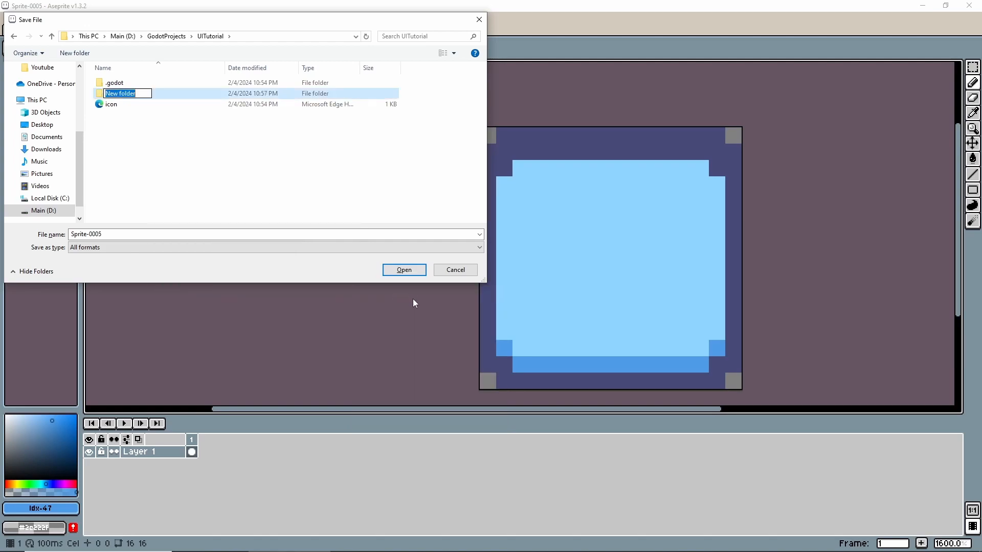
type("UI")
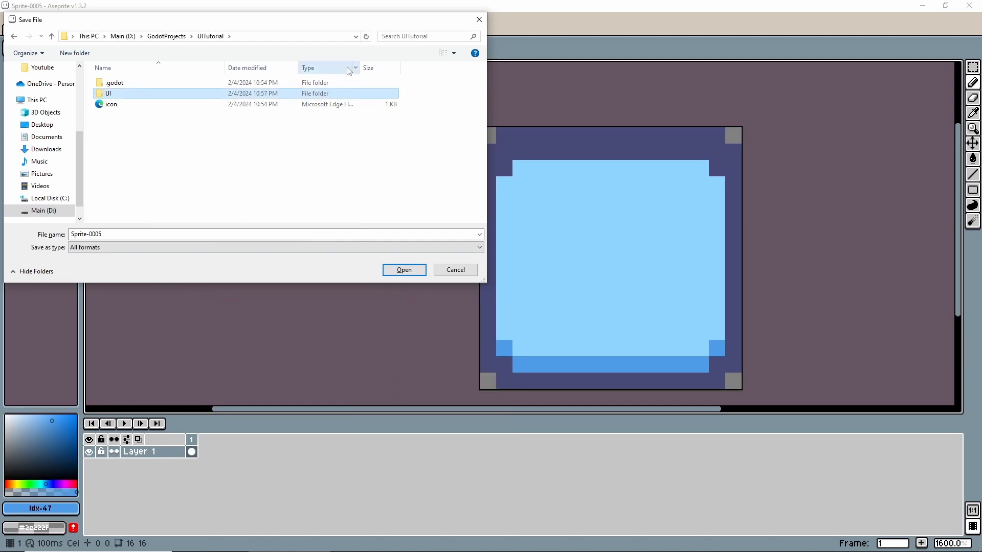
Save the sprite in the UI folder under the file name panel.pnh.
double_click(267, 94)
left_click(369, 234)
type("panel.pnh")
key("Return")
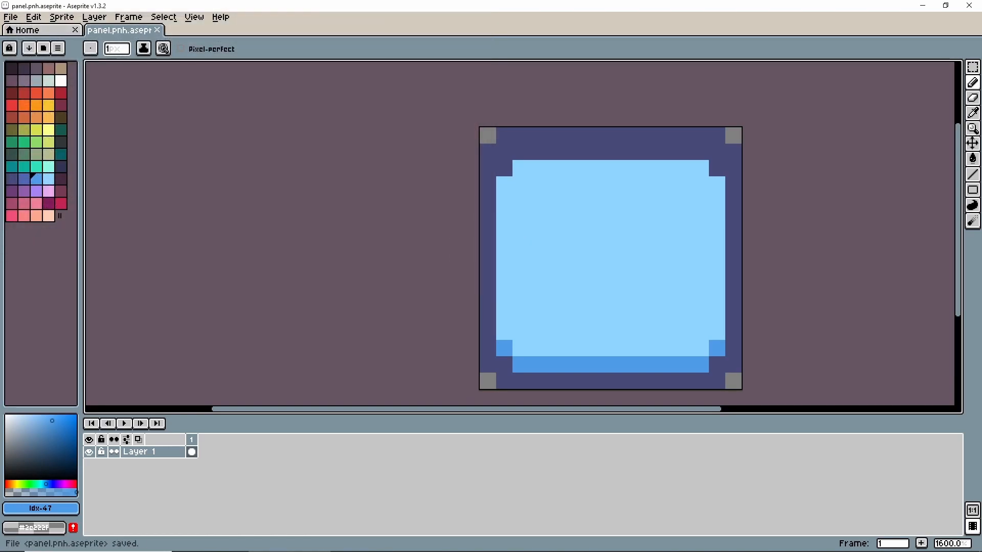
Save the sprite under a new file name, panel.png, in the UI folder.
left_click(11, 18)
left_click(11, 18)
left_click(16, 20)
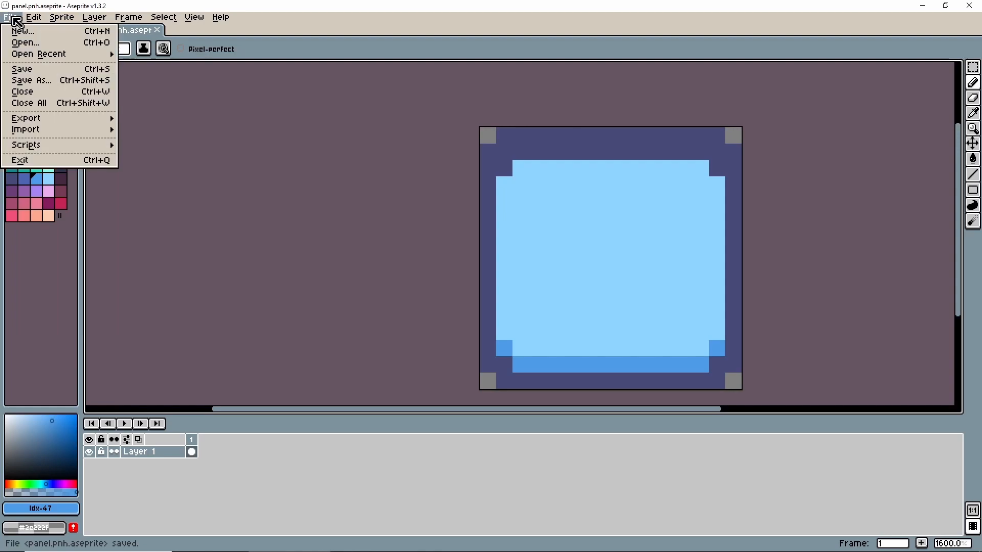
left_click(36, 80)
left_click(128, 234)
key("BackSpace")
type("g")
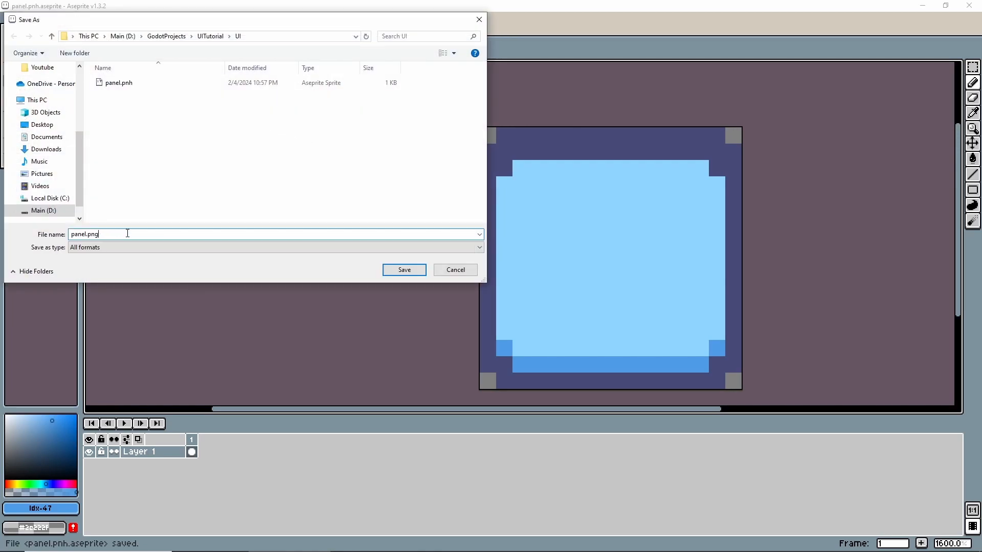
key("Return")
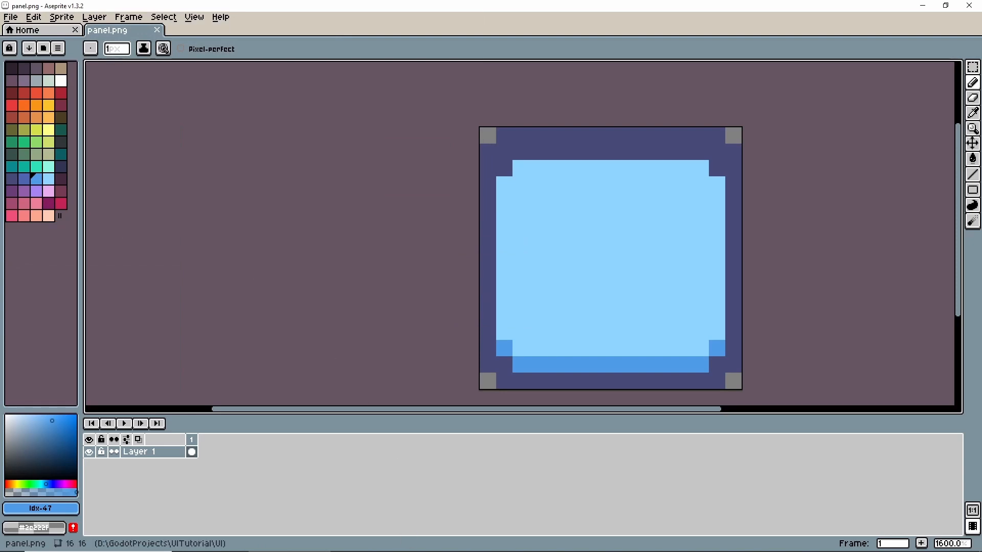
Switch to Godot, override the theme's Panel style with a new StyleBoxTexture, and save the scene.
left_click(396, 541)
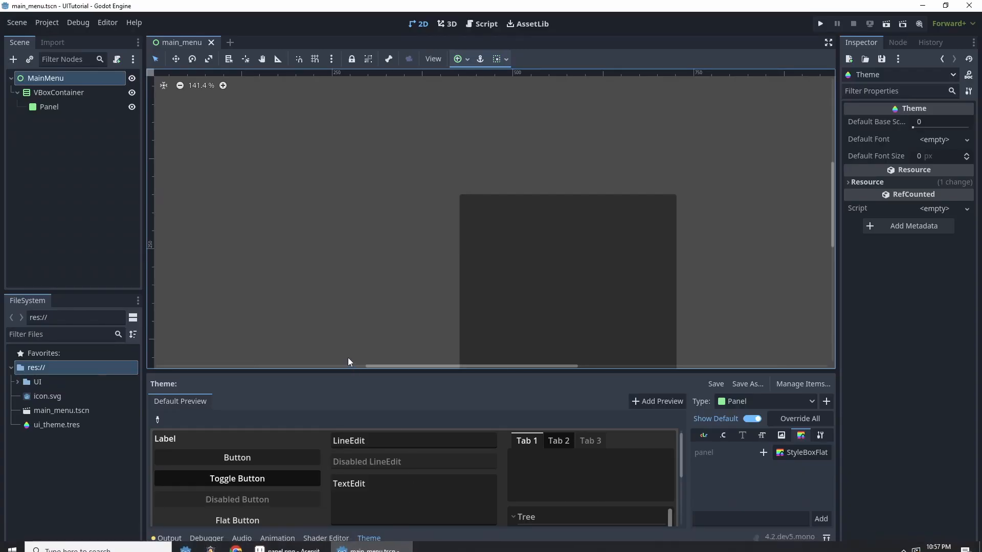
left_click(765, 453)
left_click(797, 455)
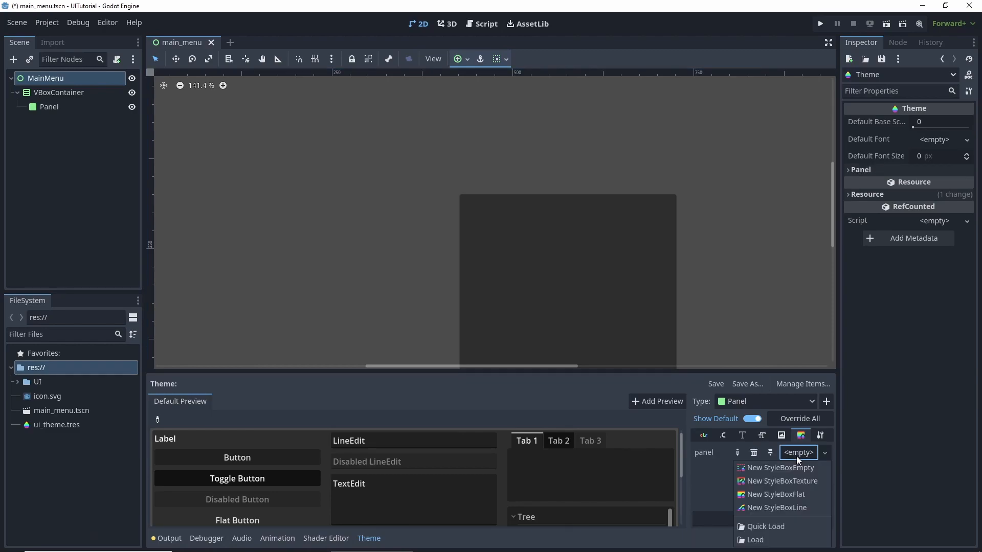
left_click(792, 482)
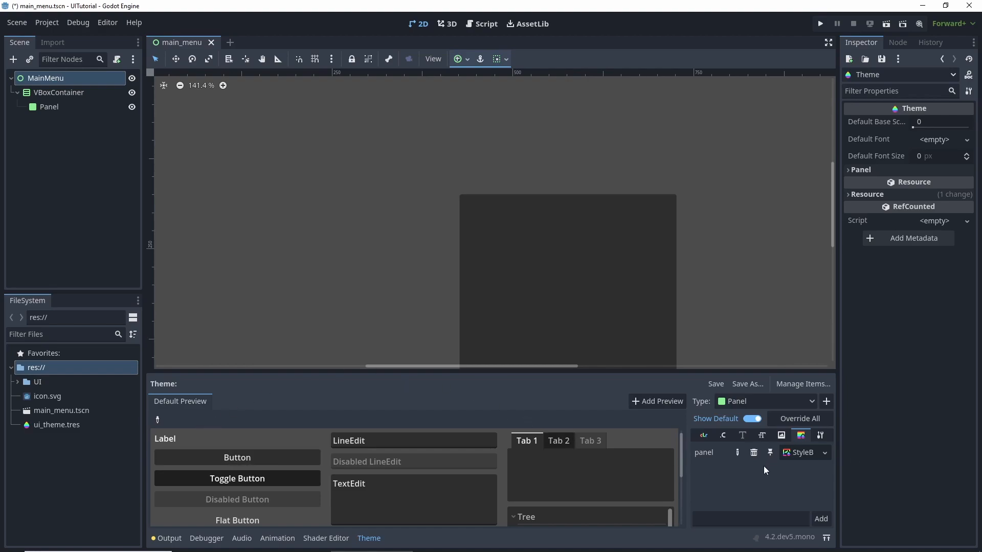
key("ctrl+s")
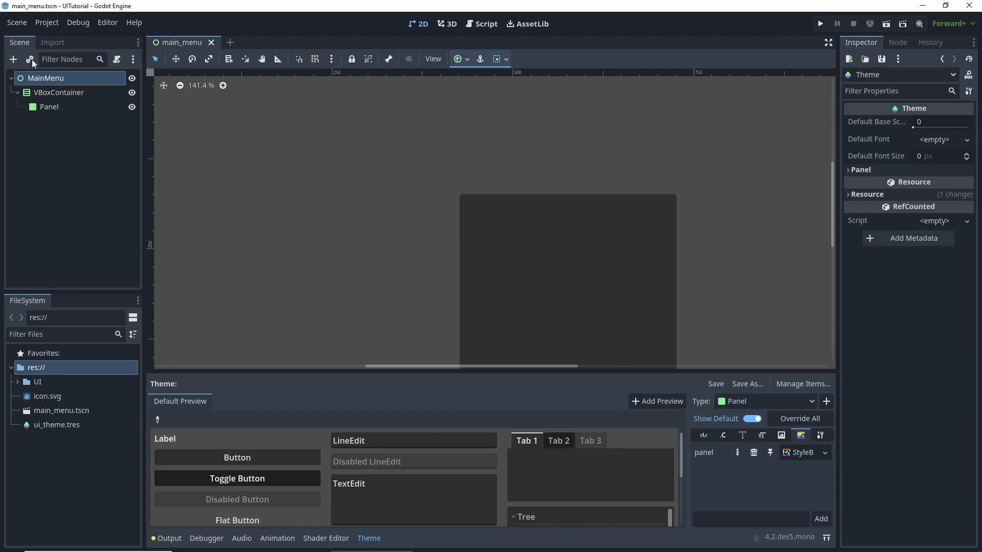
Assign panel.png from the UI folder as the StyleBoxTexture's texture, apply ui_theme.tres to the Panel node, and save.
left_click(17, 381)
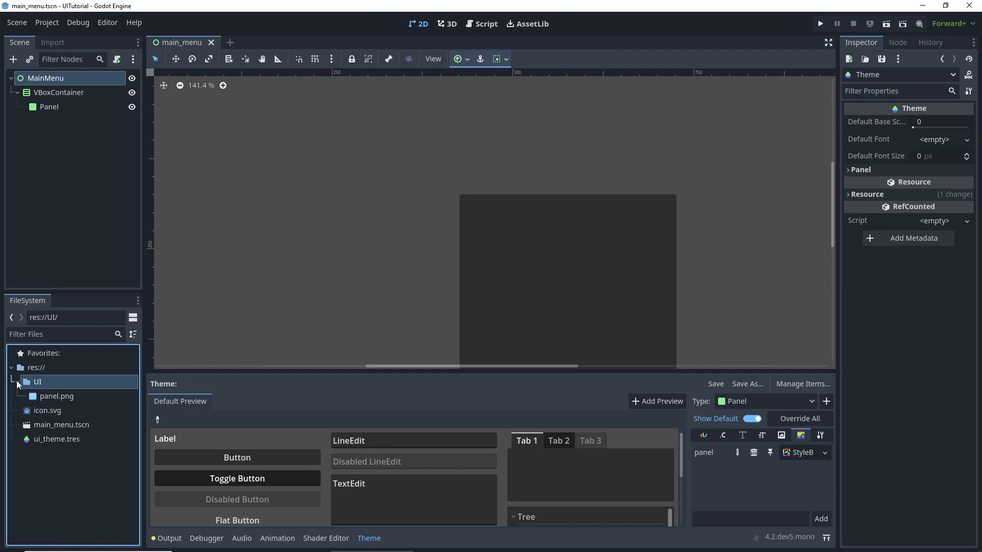
left_click(803, 453)
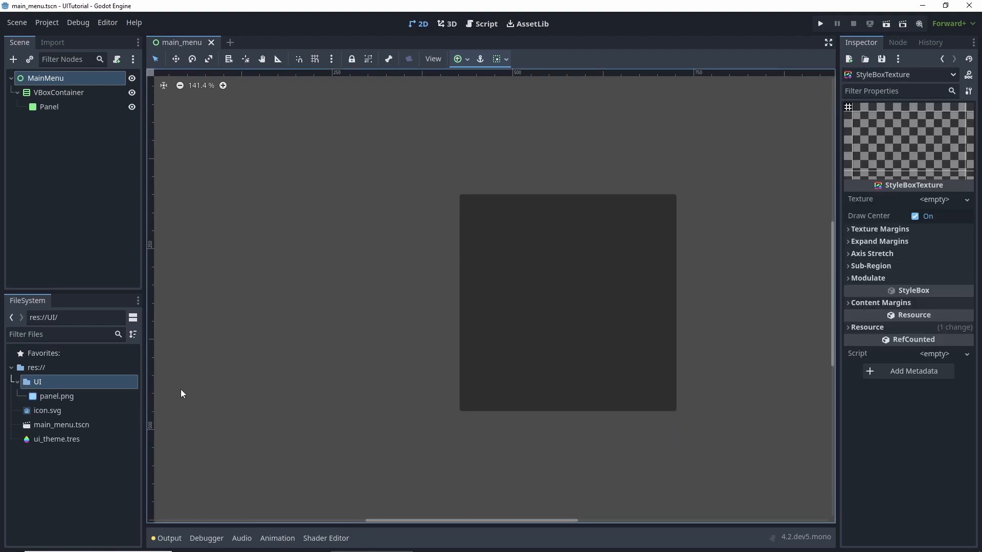
left_click_drag(58, 398, 943, 200)
key("ctrl+s")
left_click_drag(38, 440, 67, 106)
key("ctrl+s")
Set the project's default texture filter to Nearest in the rendering texture settings and save the scene.
left_click(46, 23)
left_click(63, 36)
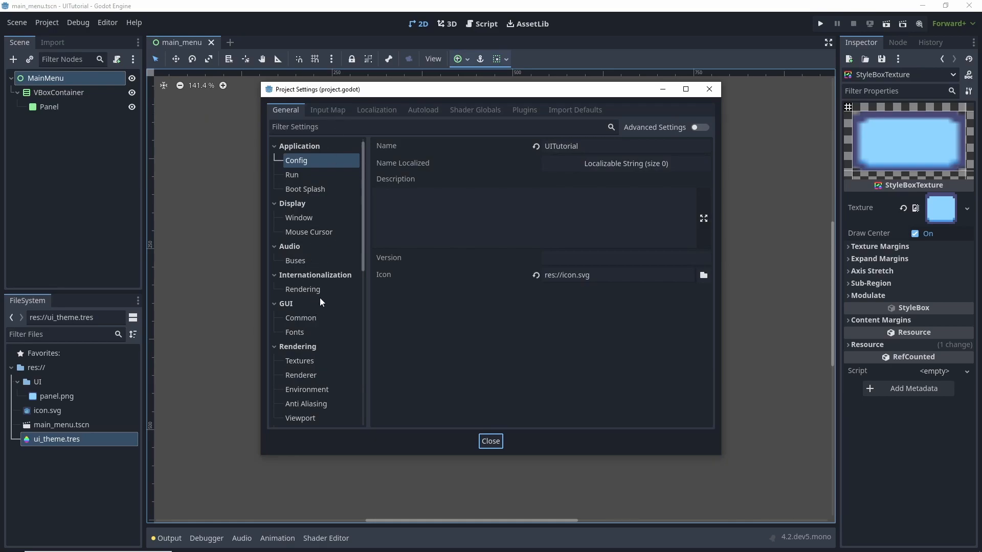
left_click(309, 361)
left_click(571, 161)
left_click(572, 170)
left_click(489, 442)
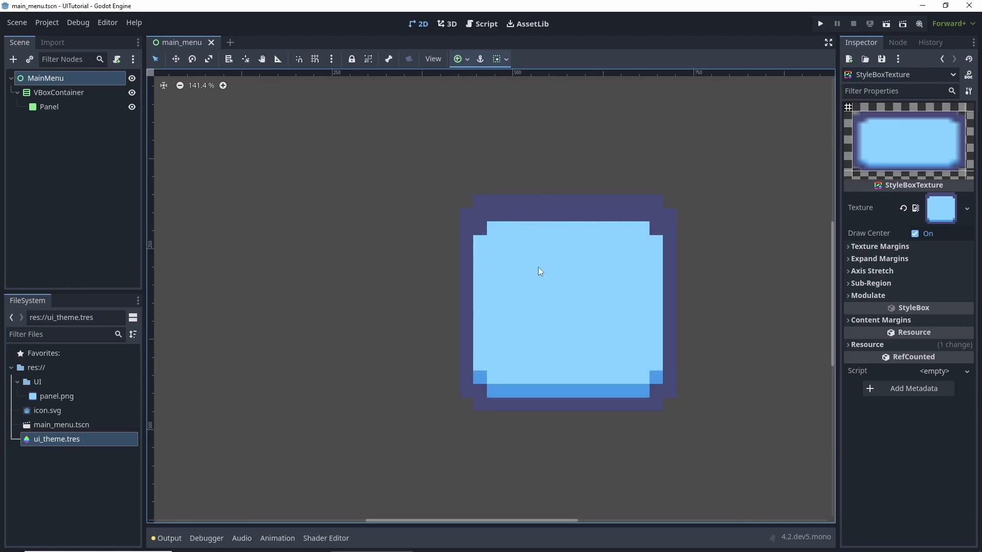
scroll(426, 259, "down", 6)
scroll(427, 259, "up", 4)
key("ctrl+s")
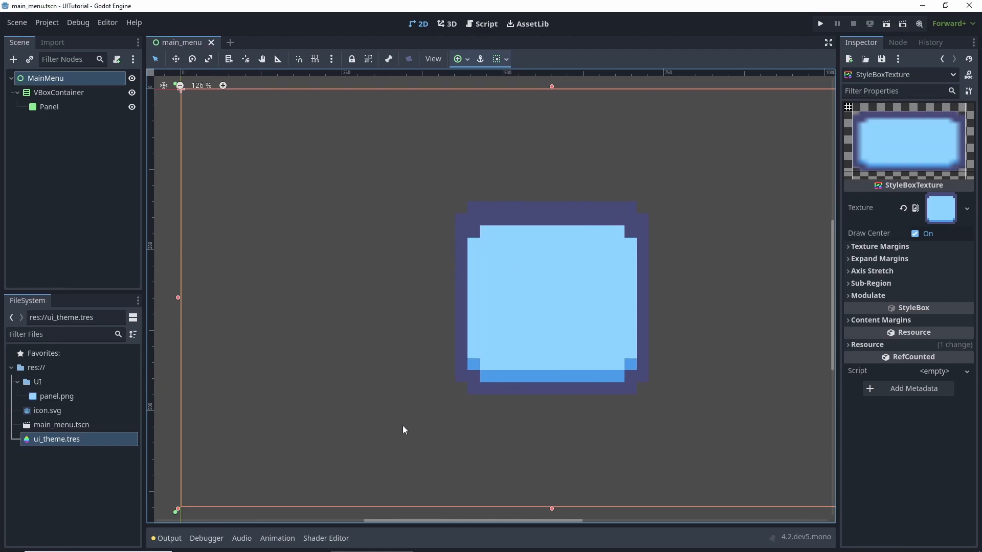
Open the Panel StyleBoxTexture in ui_theme.tres and set its left and right texture margins to 2 px.
double_click(87, 440)
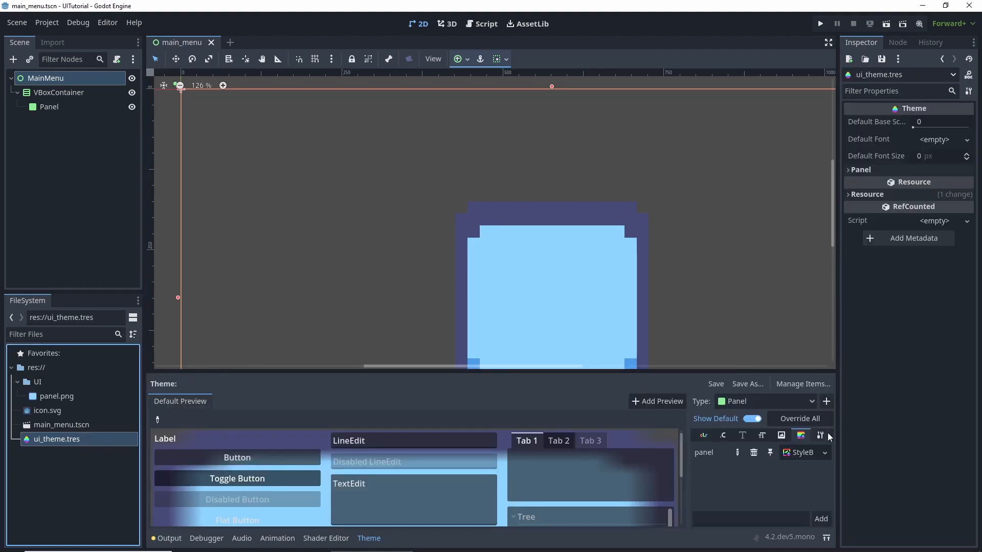
left_click(804, 453)
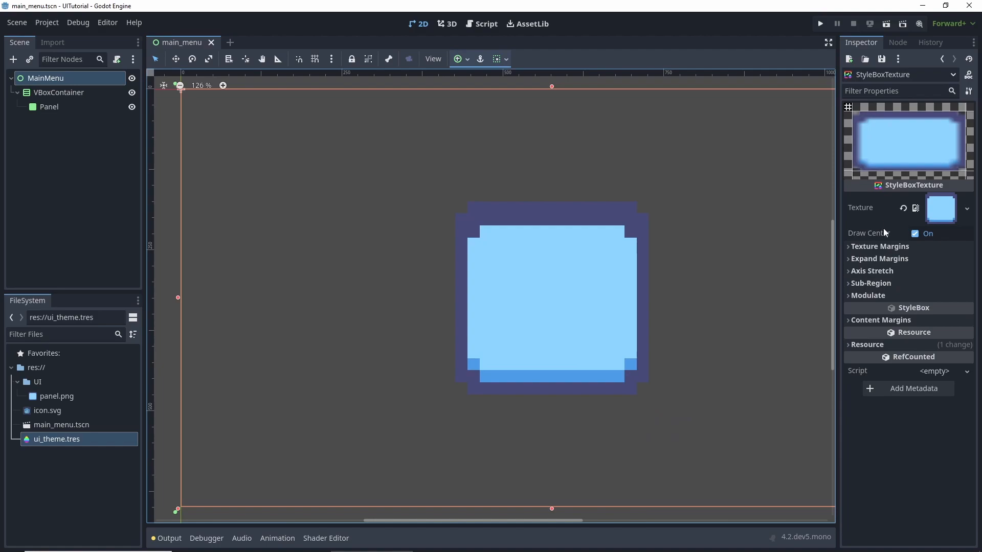
left_click(879, 246)
left_click(933, 261)
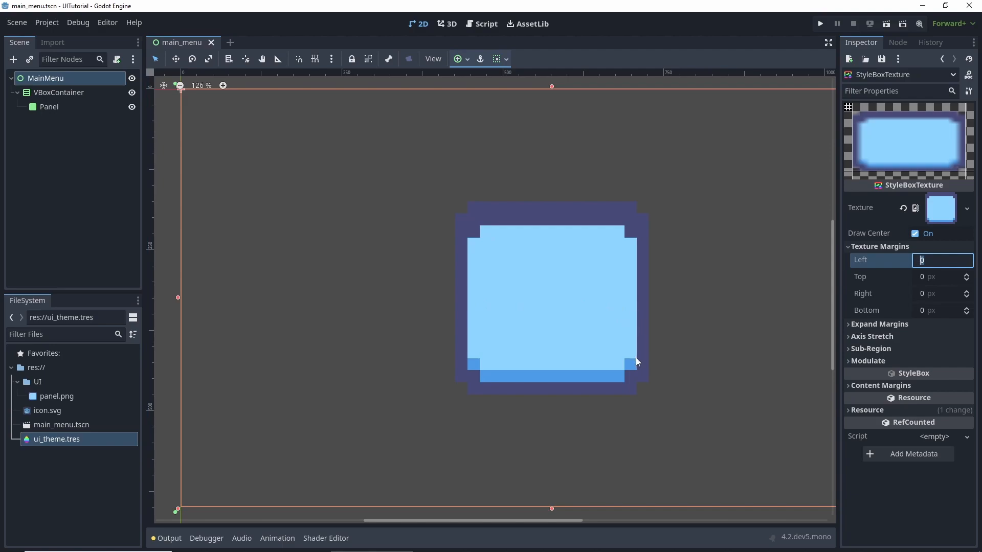
left_click(939, 261)
key("BackSpace")
type("2")
left_click(929, 294)
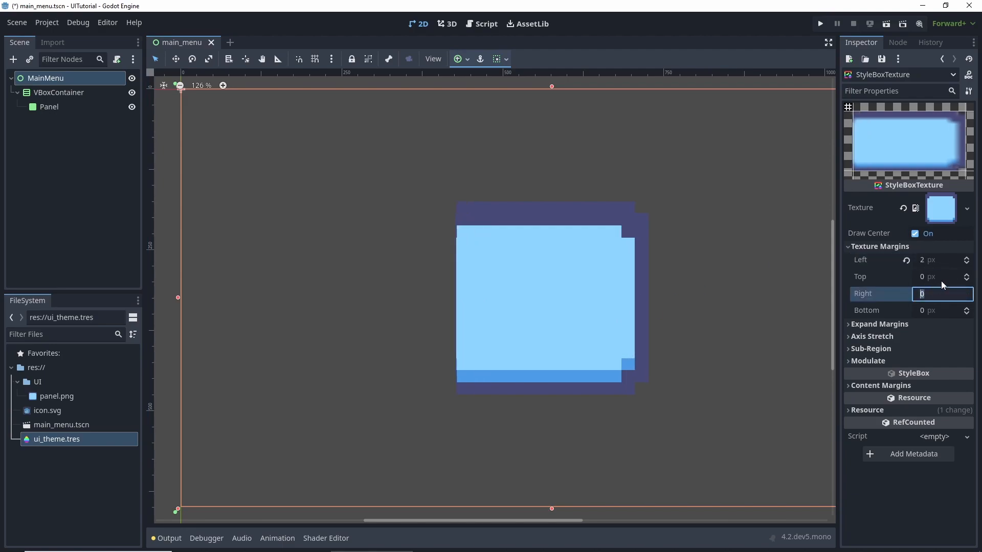
Set the StyleBoxTexture's top texture margin to 4 px and its bottom texture margin to 3 px.
left_click(940, 277)
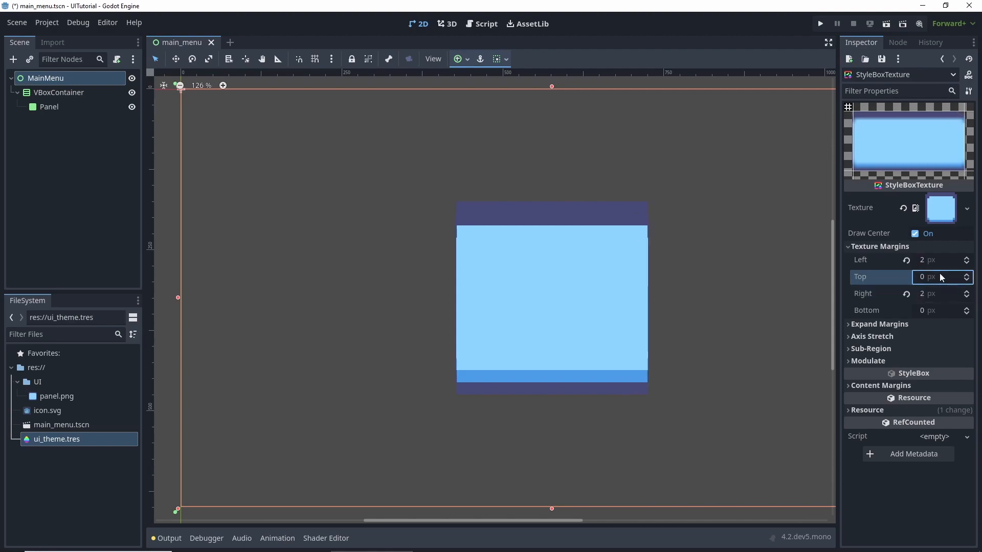
scroll(652, 258, "up", 8)
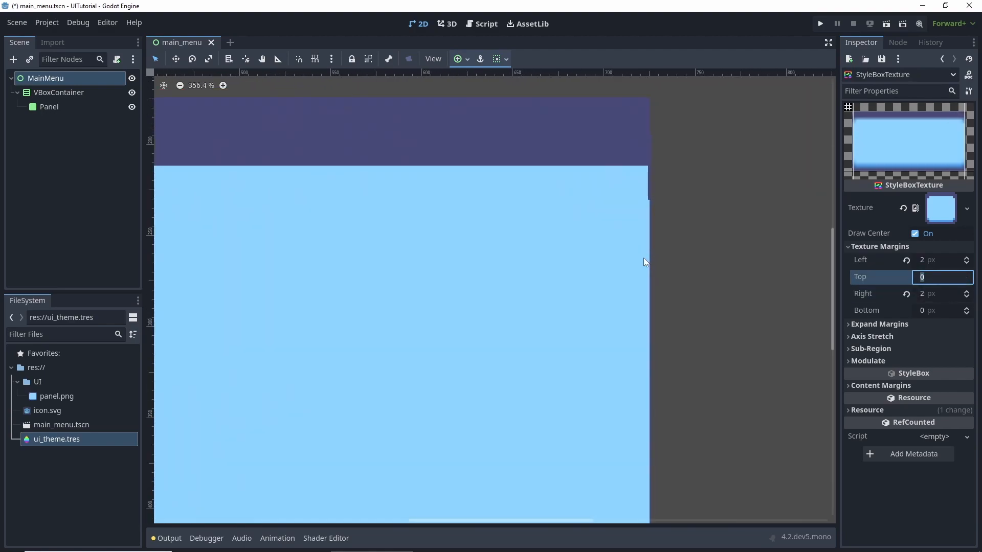
scroll(646, 244, "up", 2)
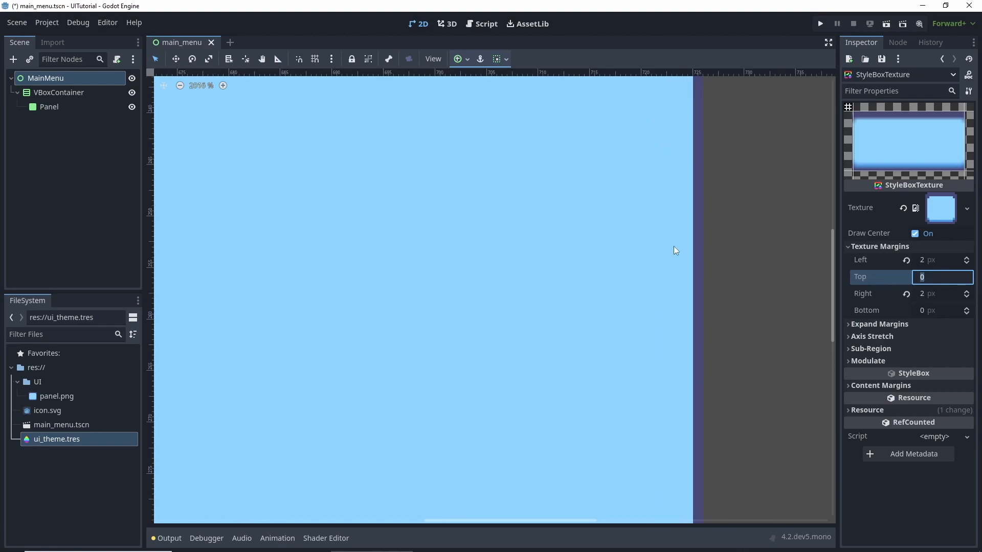
scroll(683, 259, "down", 7)
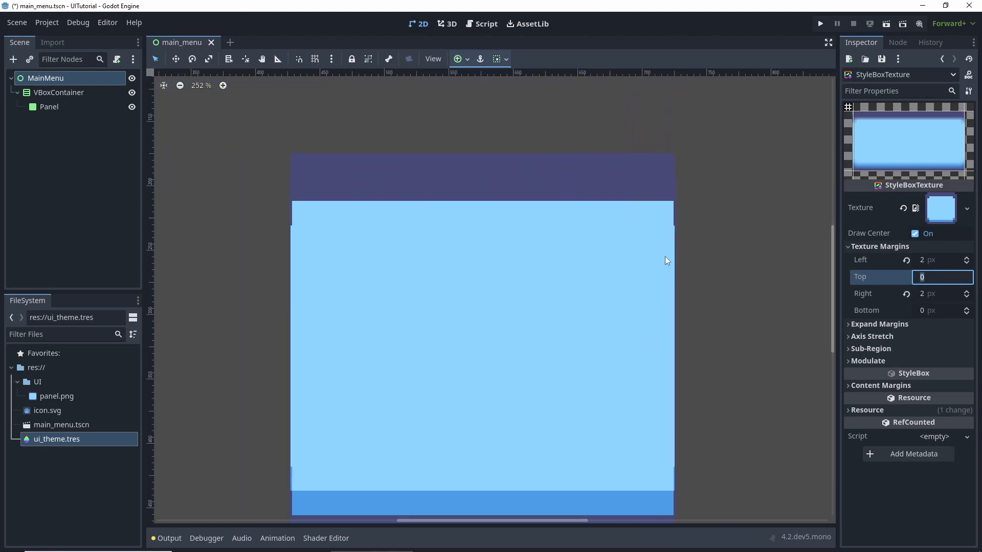
scroll(660, 251, "down", 1)
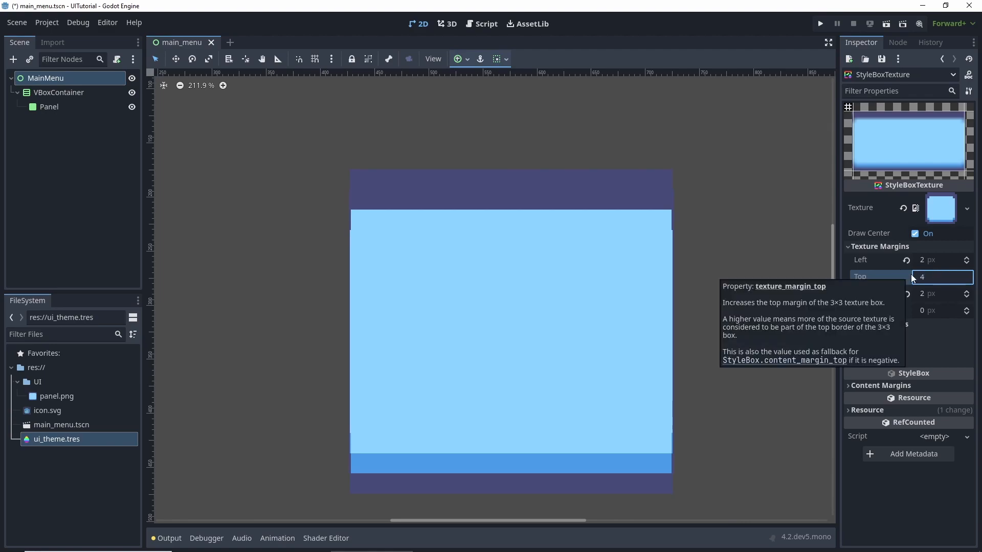
left_click(944, 311)
type("3")
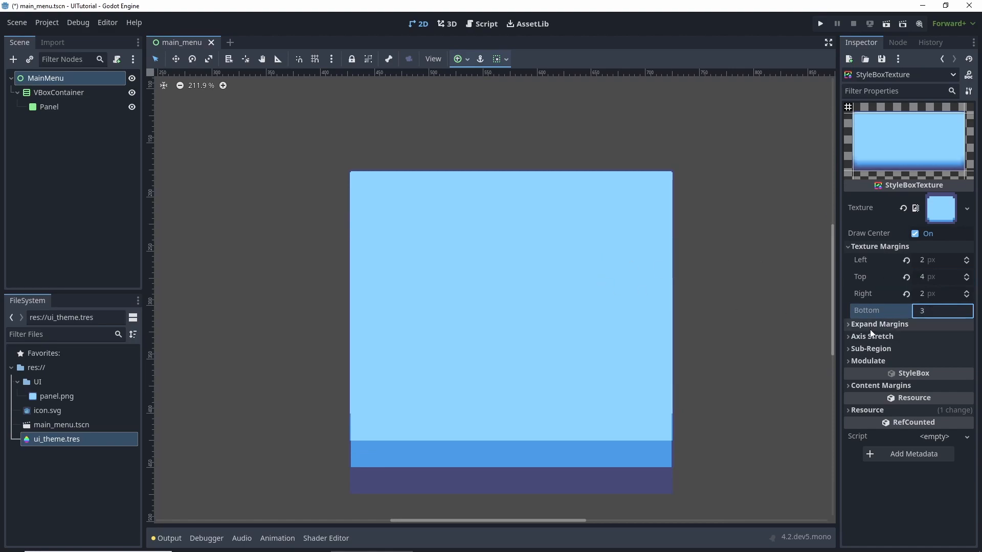
left_click(943, 291)
Examine the border and upper-left corner of the textured panel up close.
scroll(452, 386, "up", 2)
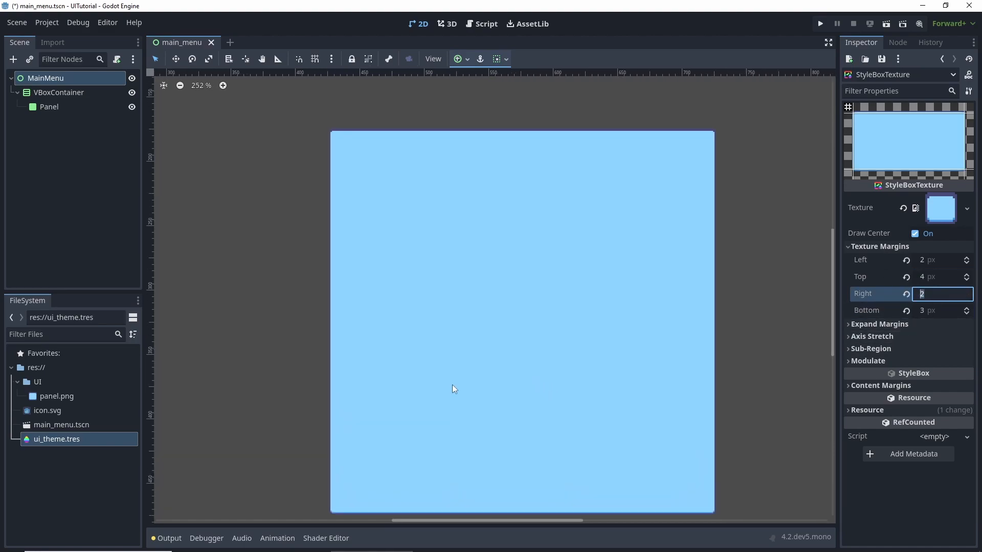
scroll(453, 384, "up", 3)
left_click_drag(833, 294, 833, 272)
scroll(410, 340, "up", 3)
scroll(381, 351, "up", 1)
mouse_move(443, 521)
left_mouse_down()
mouse_move(396, 520)
mouse_move(440, 520)
left_mouse_up()
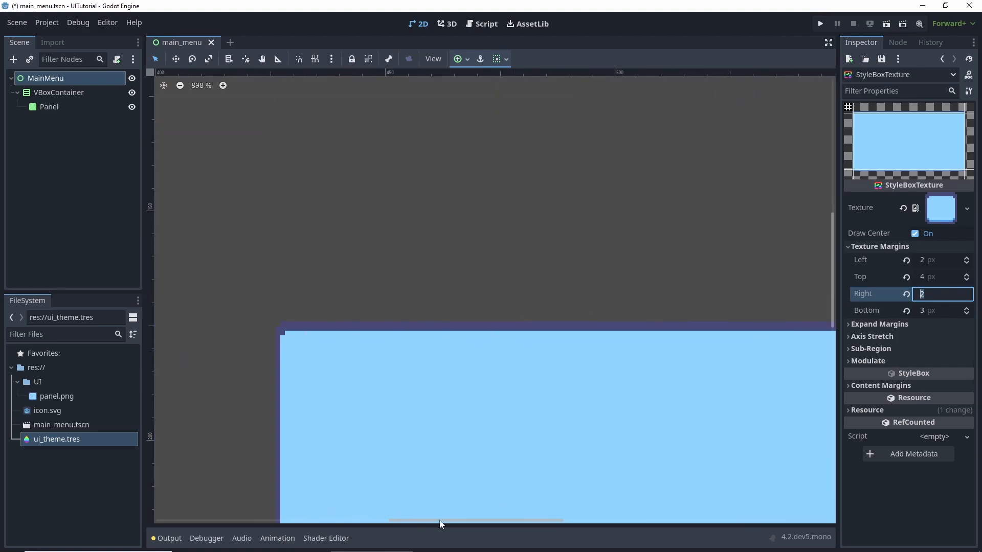
scroll(437, 419, "up", 1)
scroll(421, 406, "up", 1)
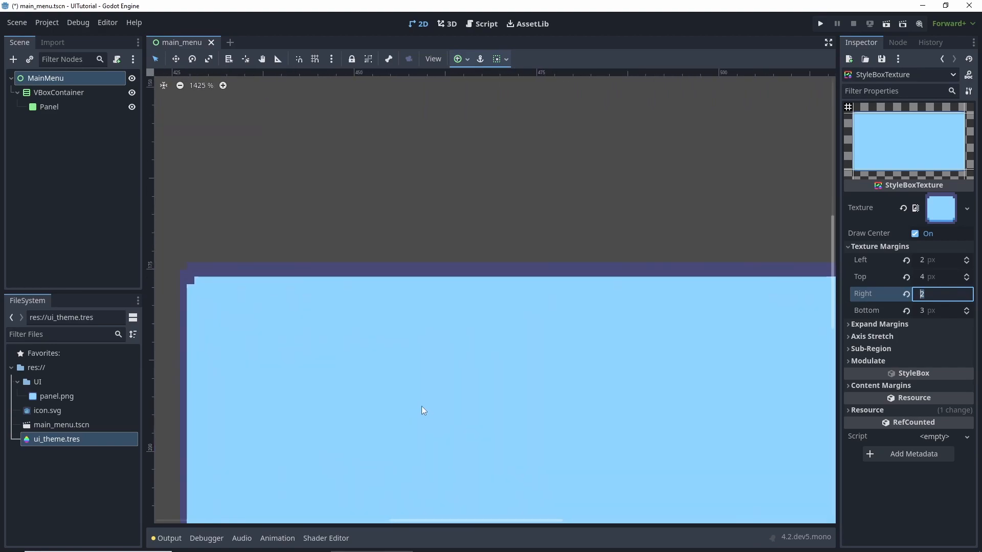
Set the Panel node's custom minimum size to 150 by 150 px and save the scene.
left_click(434, 317)
key("ctrl+s")
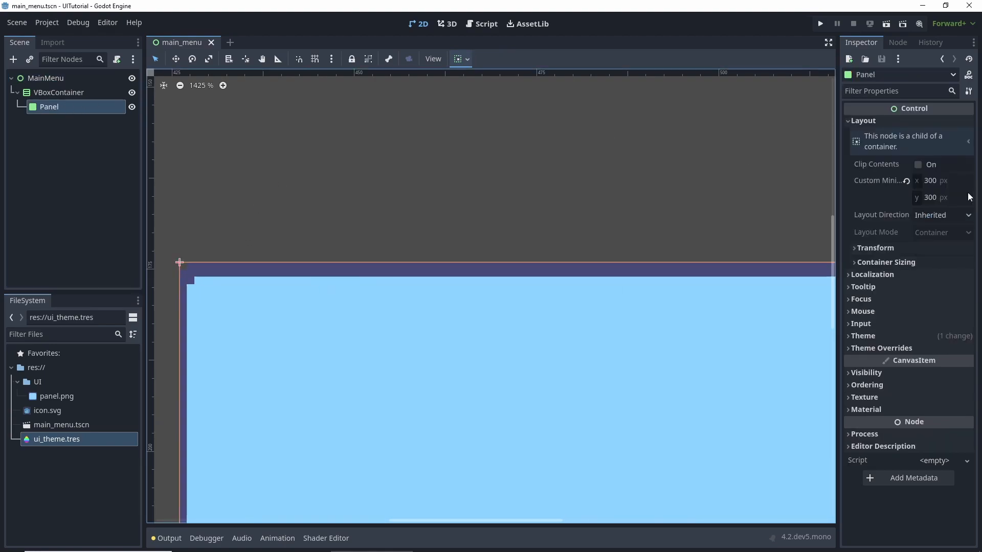
left_click(931, 179)
type("20")
key("BackSpace")
key("BackSpace")
type("150")
key("Tab")
type("150")
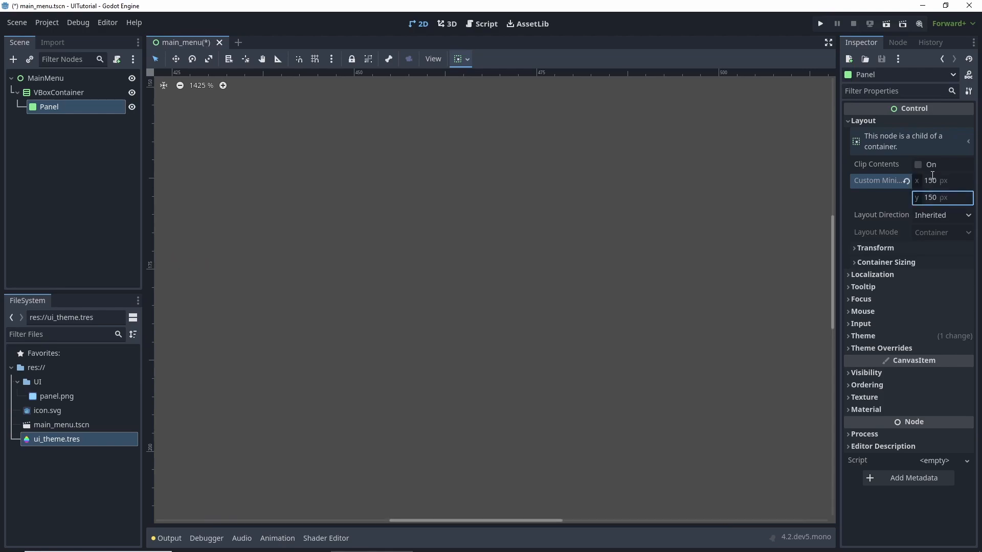
key("ctrl+s")
Bring the resized panel back into view and examine how its borders look at the smaller size.
left_click(316, 91)
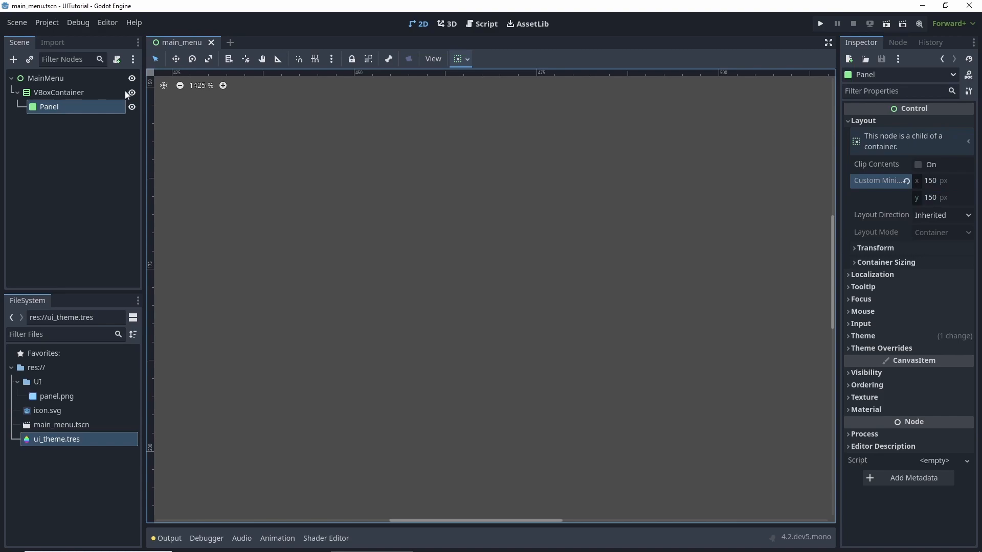
left_click(164, 85)
scroll(239, 139, "down", 1)
scroll(239, 140, "down", 4)
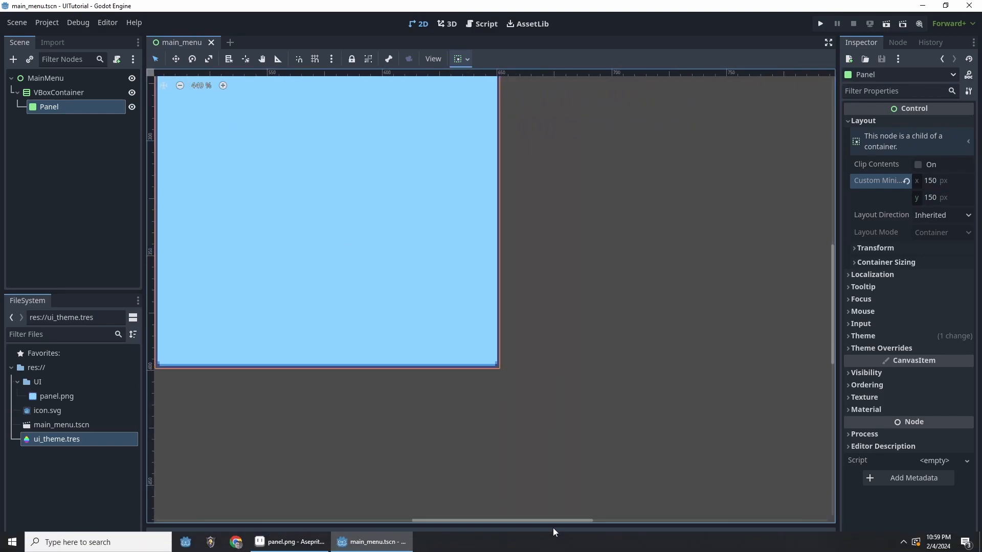
left_click_drag(563, 518, 552, 518)
scroll(542, 348, "down", 2)
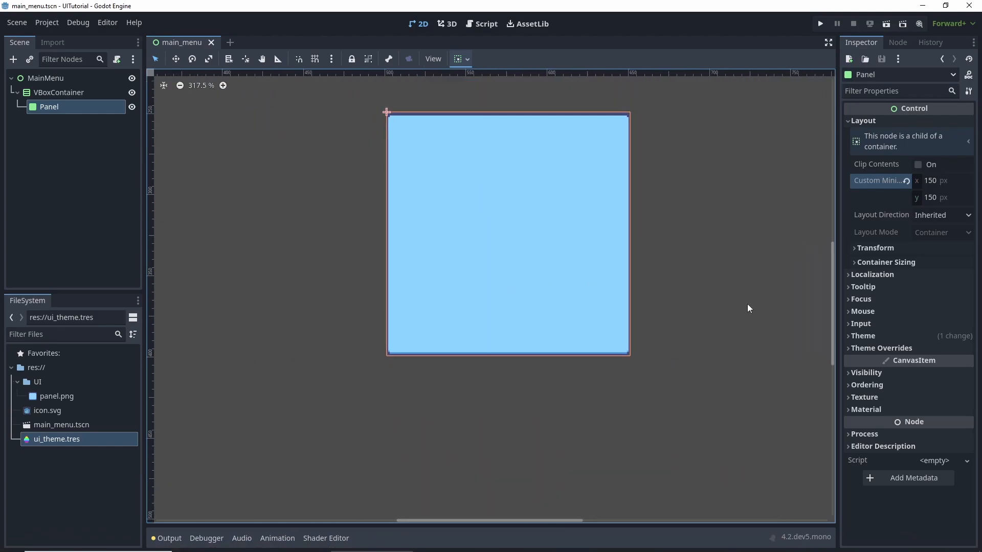
left_click_drag(832, 281, 830, 259)
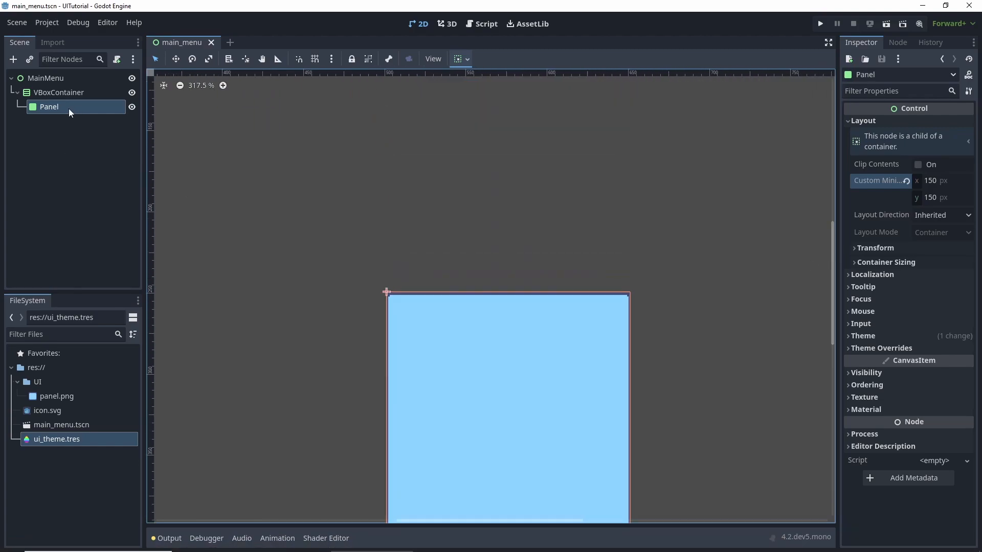
Add a VBoxContainer as a child of the Panel node.
left_click(85, 110)
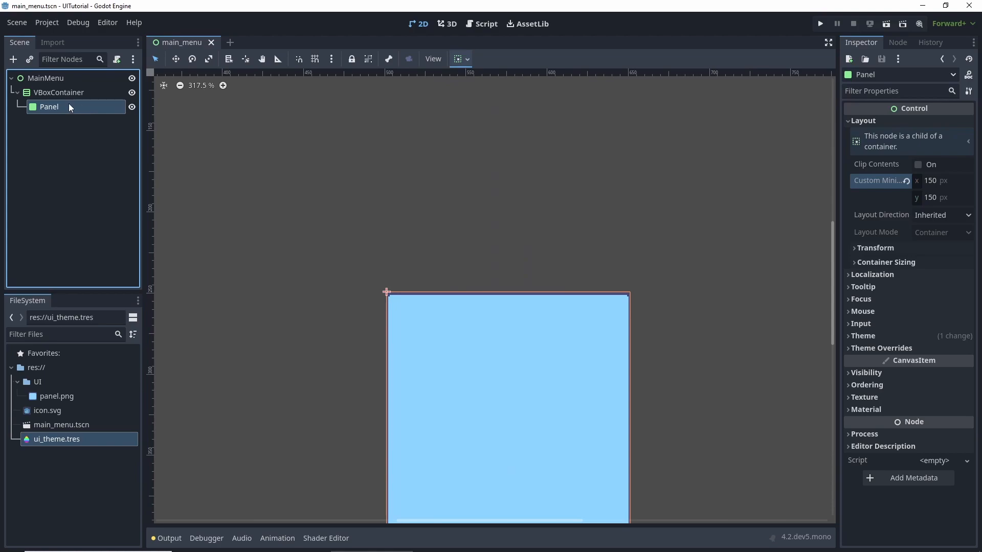
left_click(14, 60)
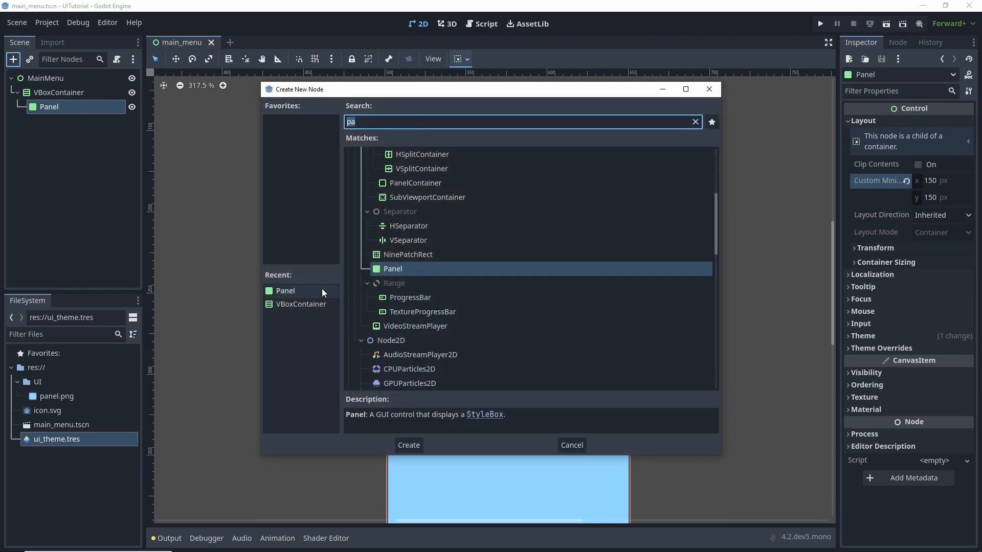
left_click(309, 304)
double_click(295, 304)
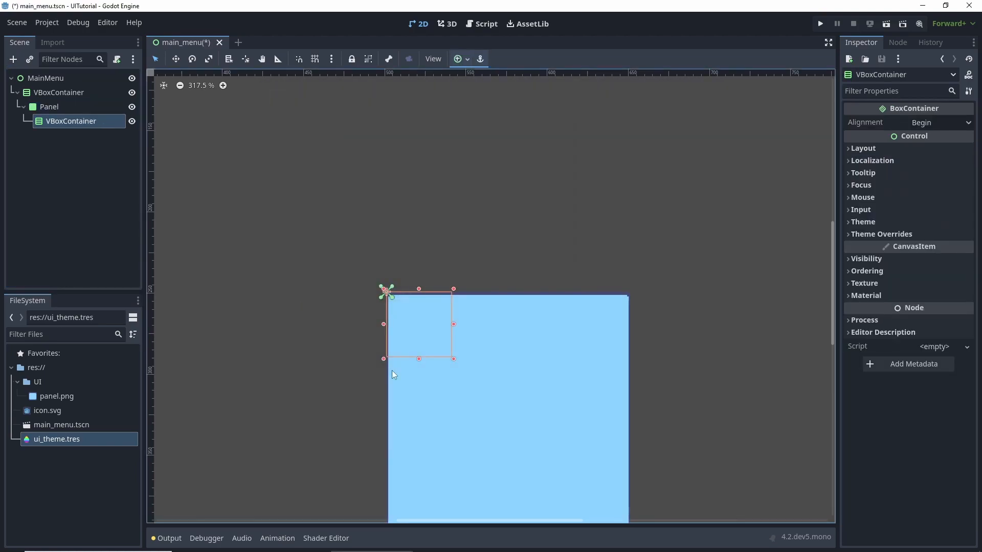
Anchor the VBoxContainer inside the Panel so it fills the whole Panel rectangle, and save the scene.
left_click(460, 59)
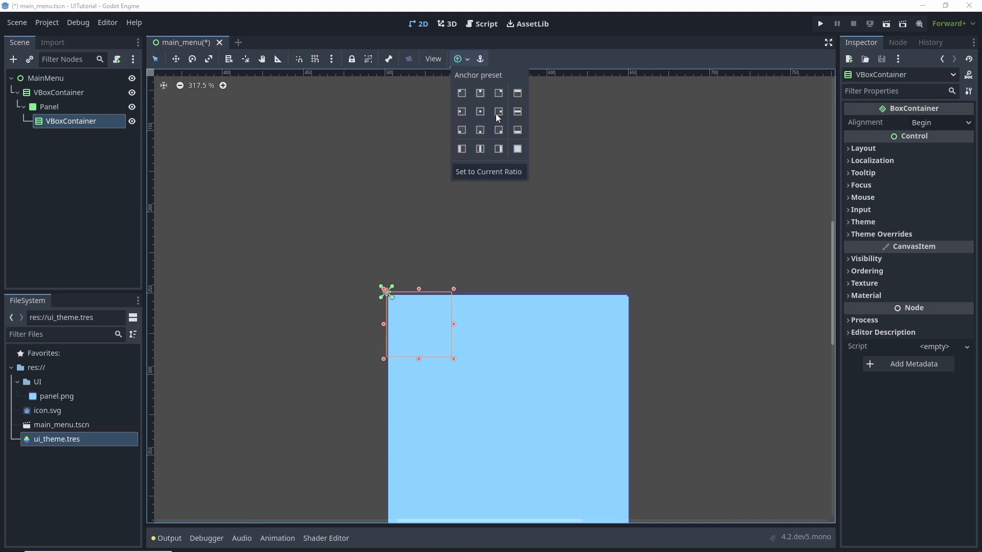
left_click(518, 149)
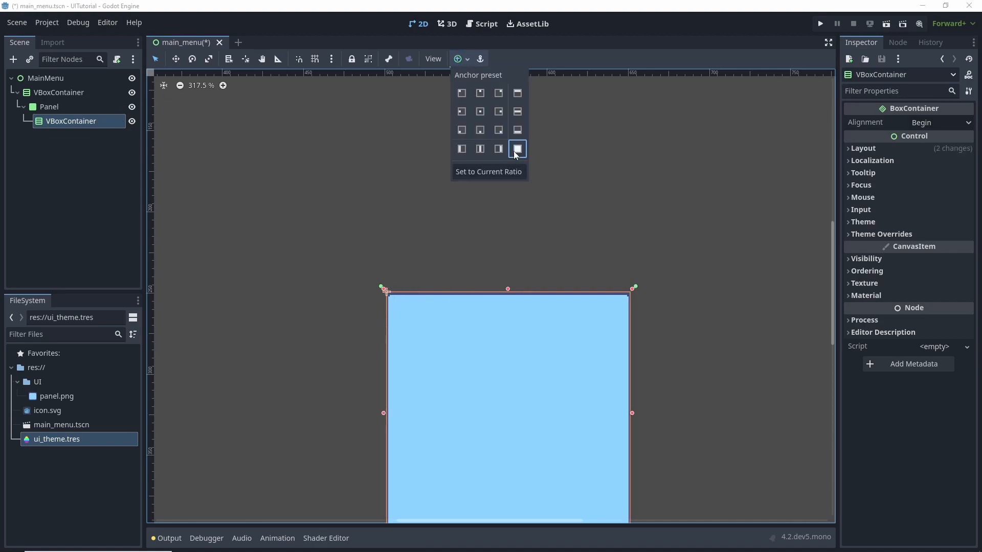
left_click(624, 190)
key("ctrl+s")
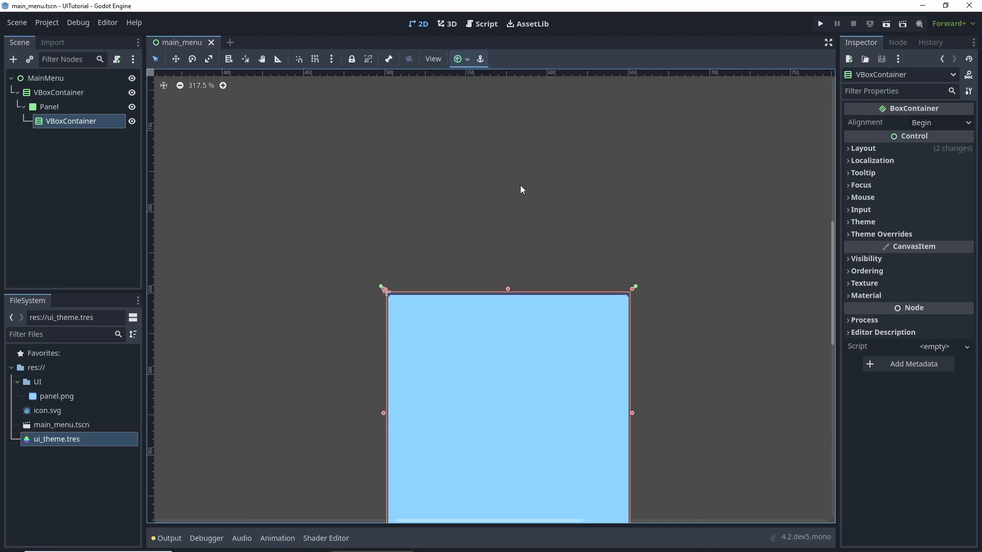
left_click(466, 60)
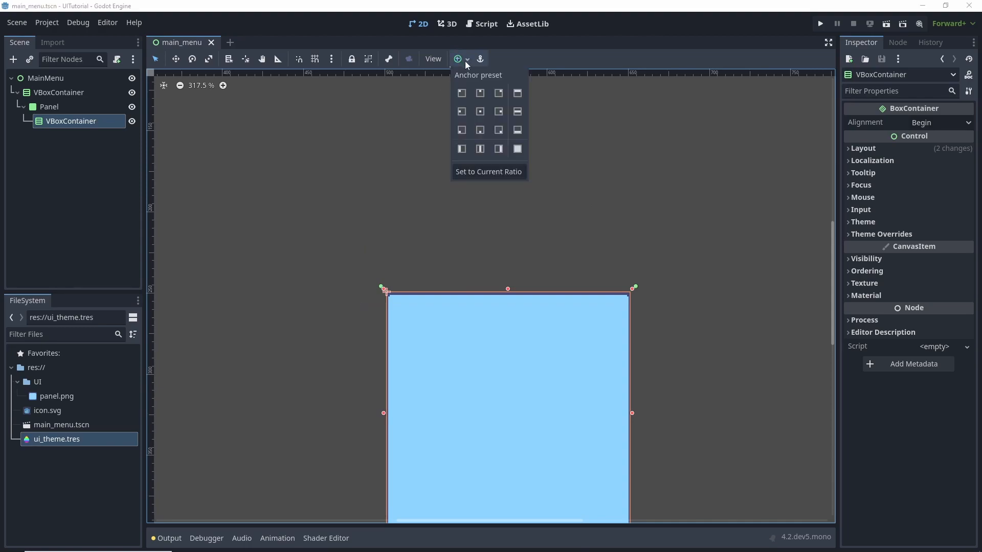
left_click(518, 150)
left_click(604, 169)
key("ctrl+s")
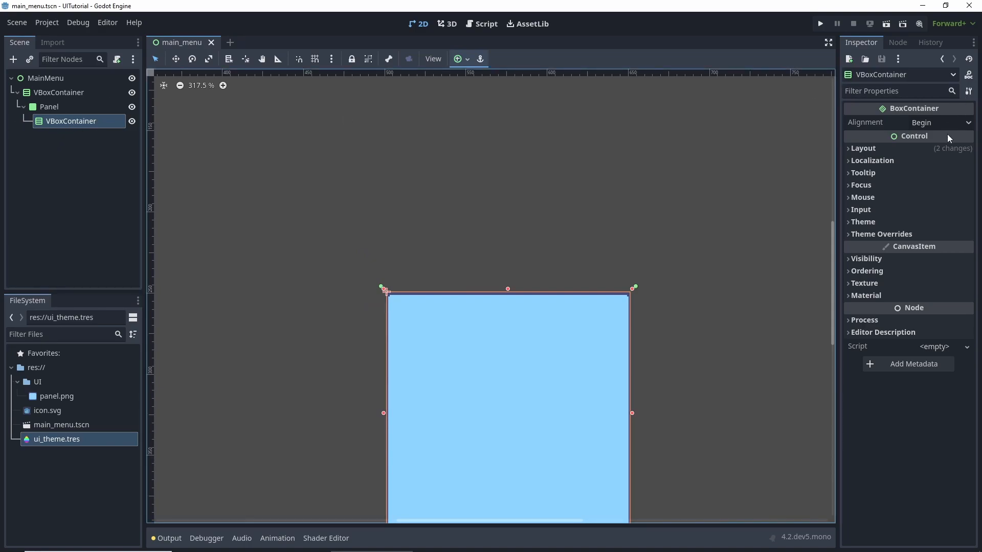
Set the alignment of the VBoxContainer inside the Panel to Center and save the scene.
left_click(961, 124)
left_click(940, 153)
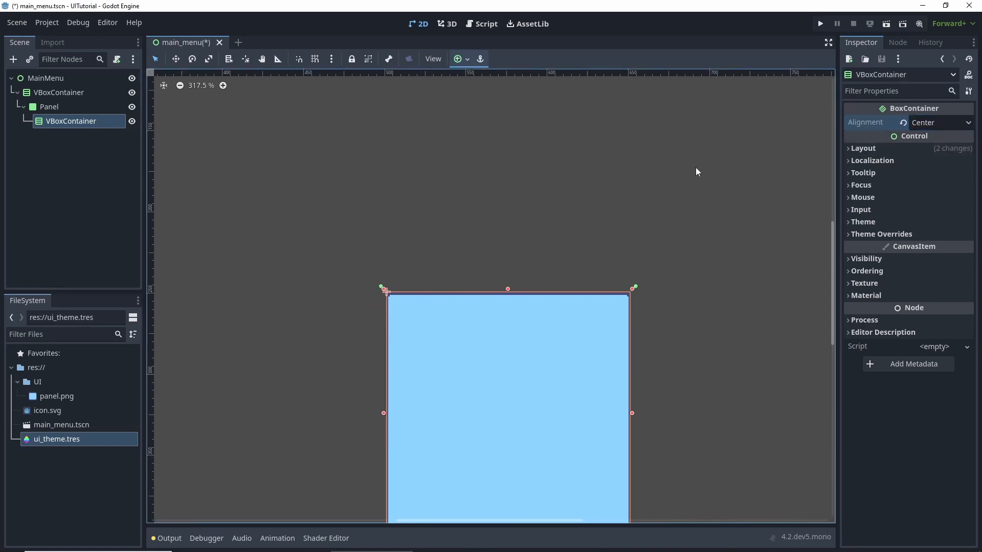
left_click(696, 167)
Add a Button node as a child of the VBoxContainer inside the Panel.
left_click(79, 119)
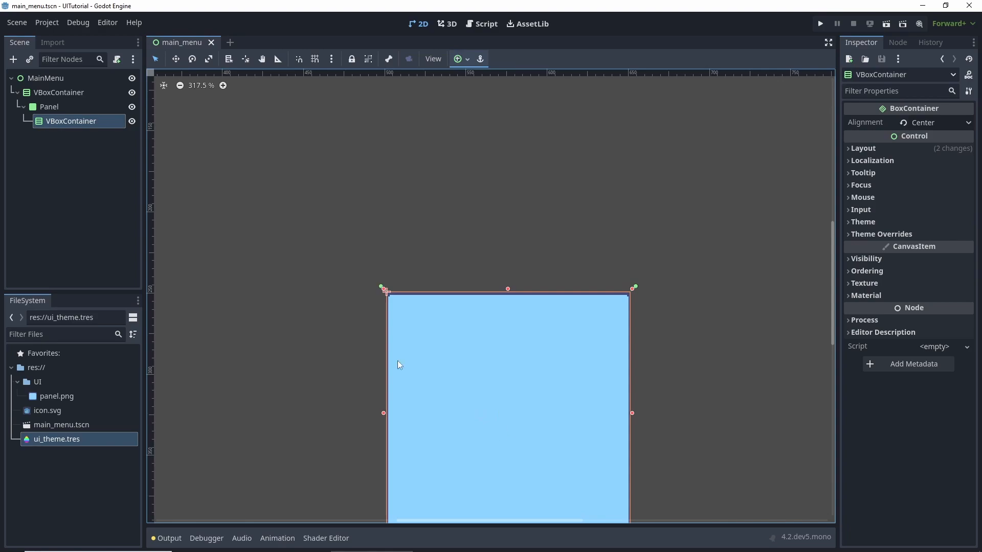
left_click(14, 59)
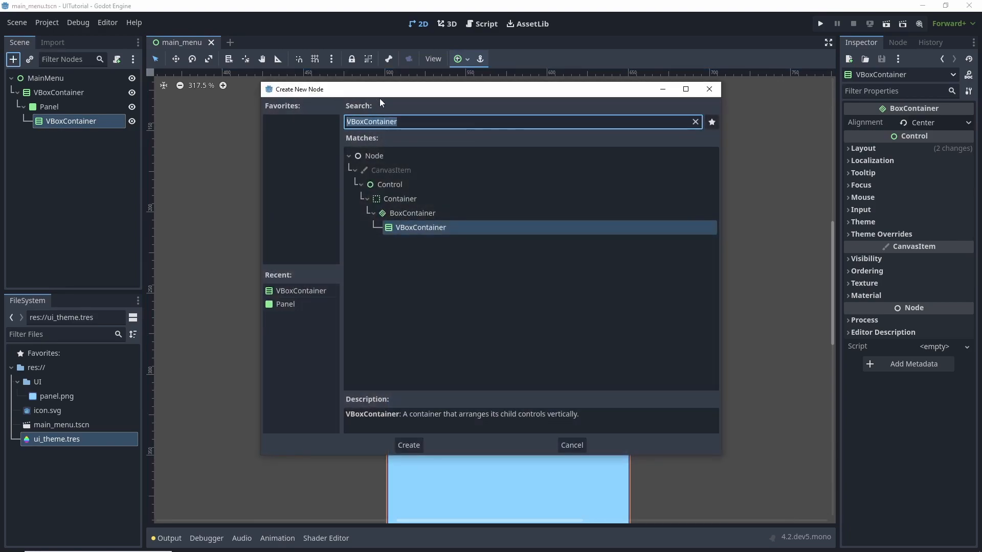
key("BackSpace")
type("butt")
double_click(419, 213)
scroll(622, 481, "up", 5)
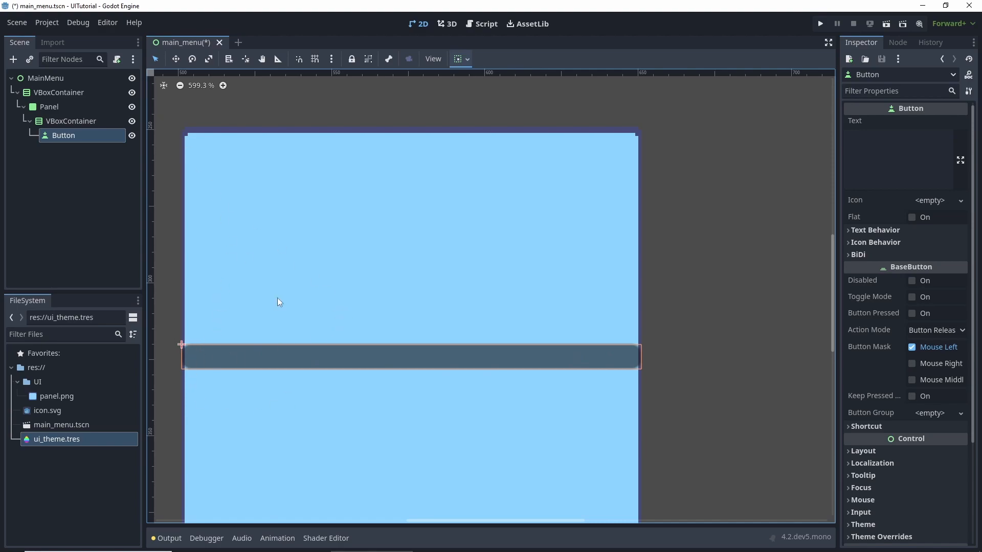
Add a MarginContainer to the VBoxContainer inside the Panel, alongside the Button.
left_click(75, 121)
left_click(13, 58)
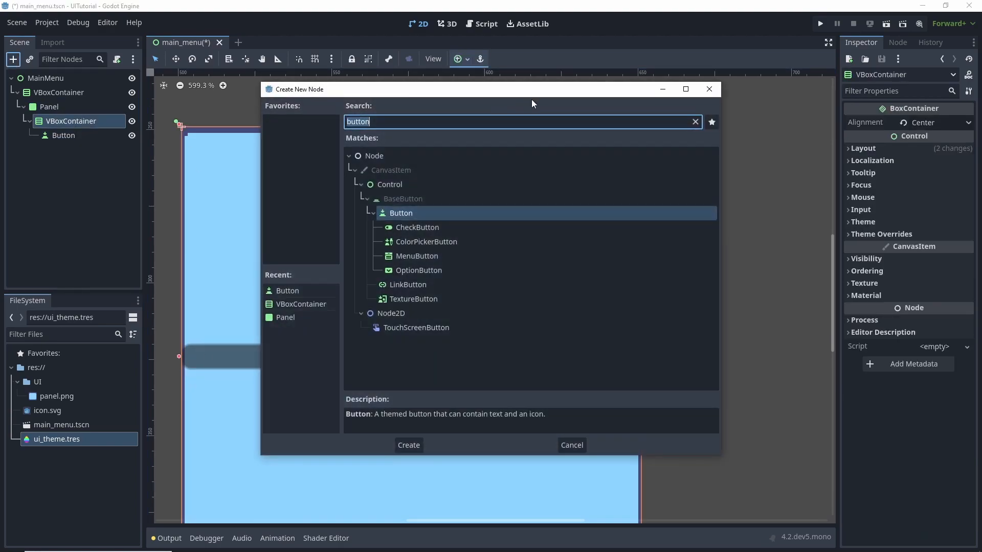
type("marg")
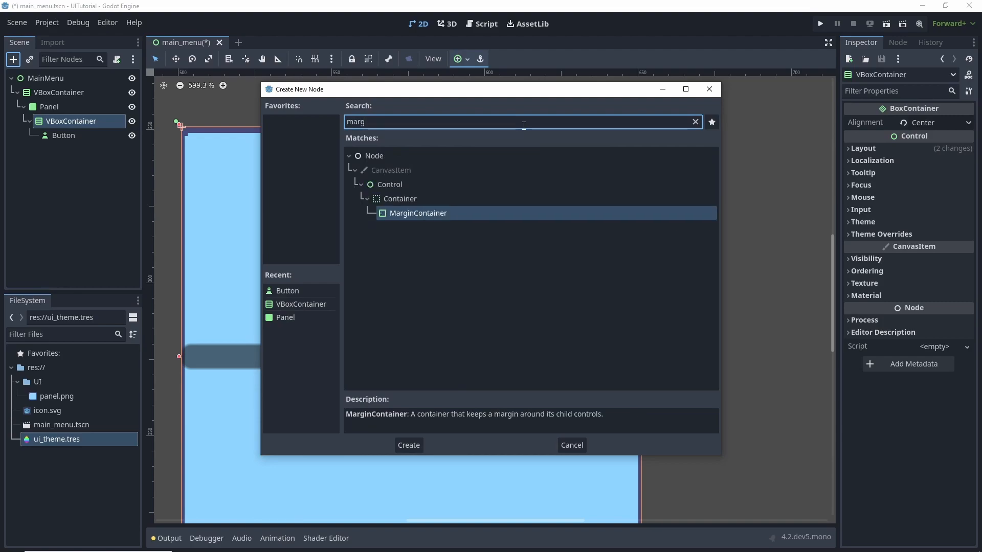
double_click(416, 214)
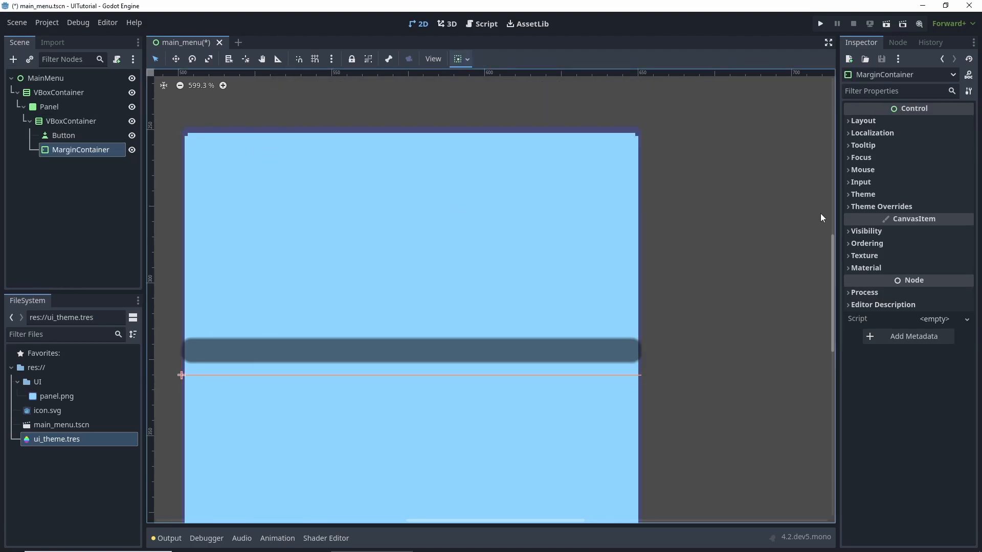
left_click(459, 60)
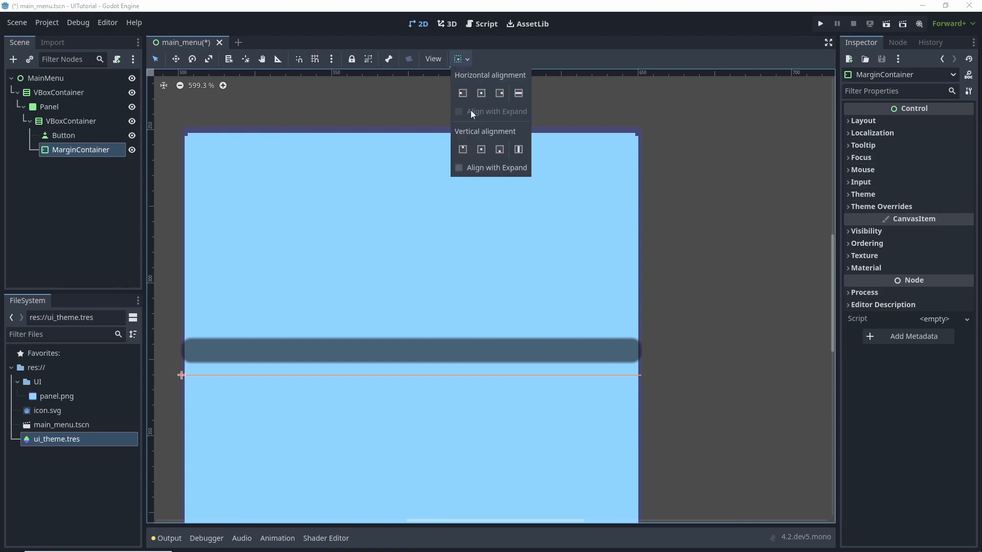
left_click(489, 58)
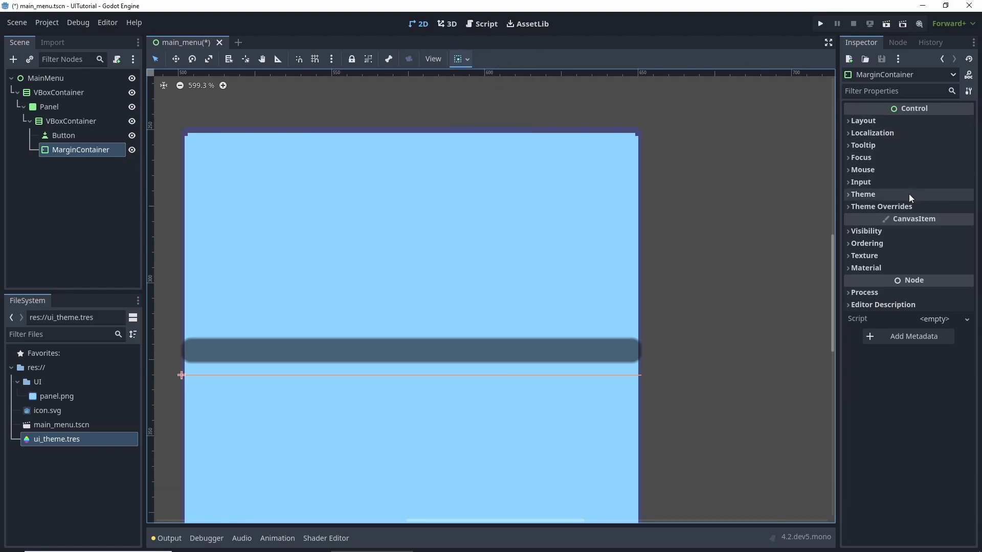
Override the MarginContainer's left, top, right and bottom margin constants with 20 each.
left_click(897, 207)
left_click(897, 219)
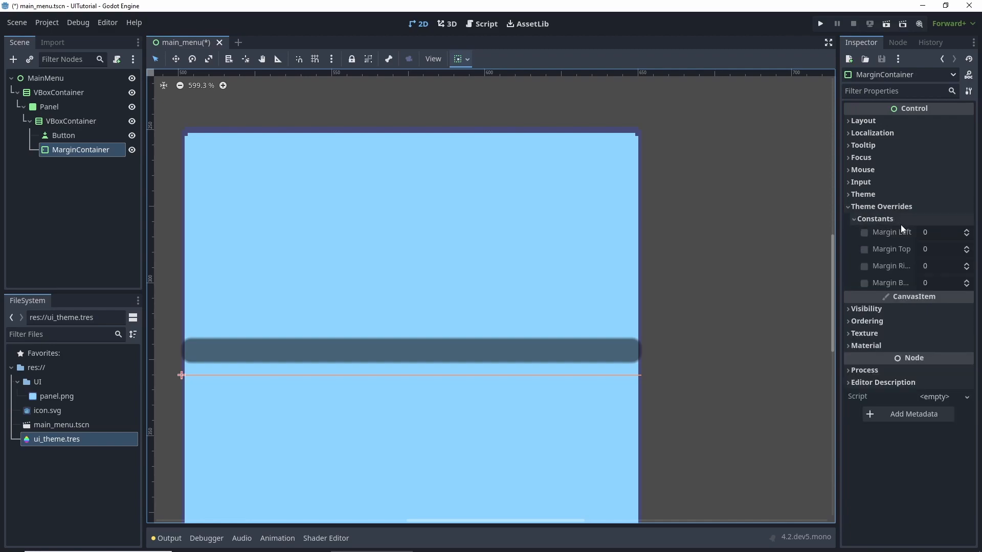
left_click(941, 233)
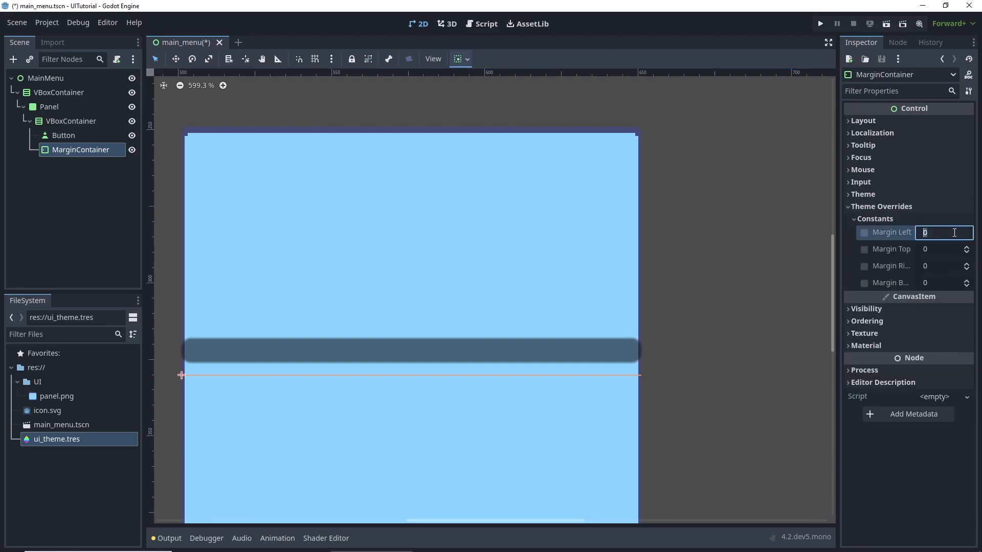
type("20")
key("Tab")
type("20")
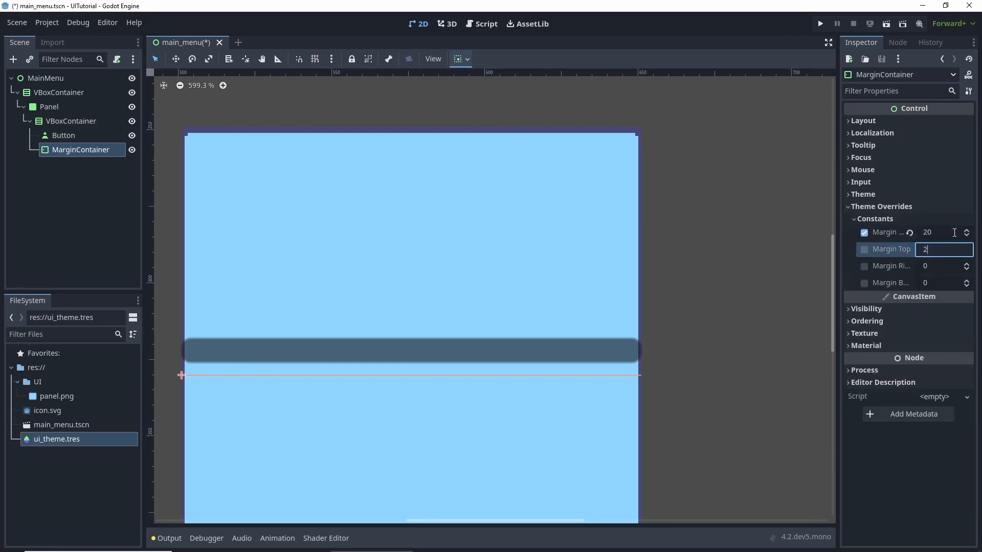
key("Tab")
type("20")
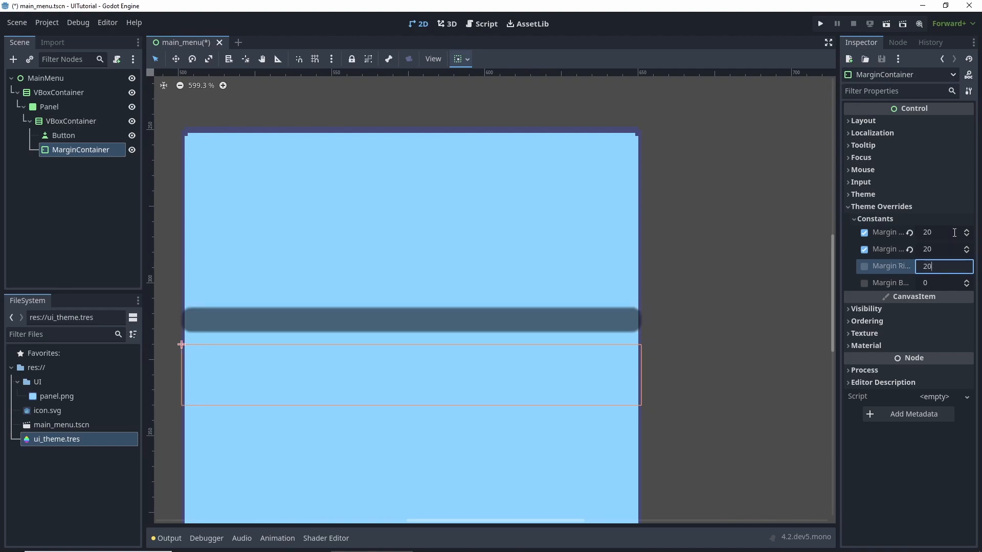
key("Tab")
type("20")
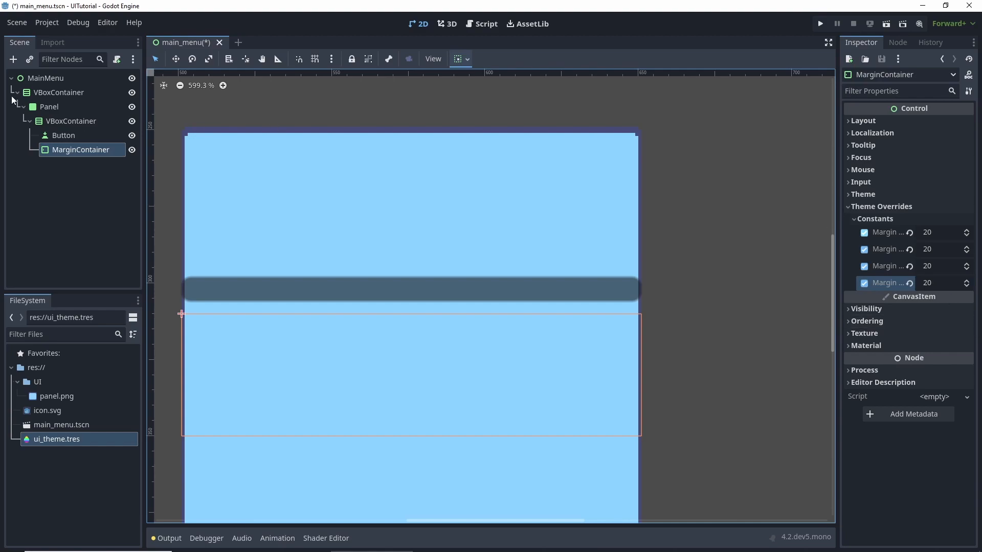
Make the Button a child of the MarginContainer and save the scene.
left_click_drag(64, 135, 67, 153)
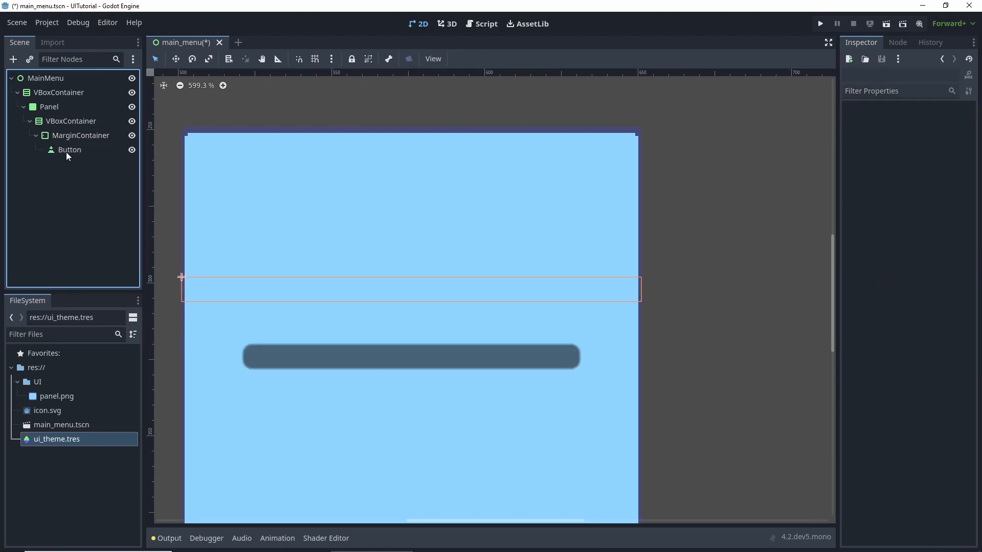
key("ctrl+s")
left_click(91, 135)
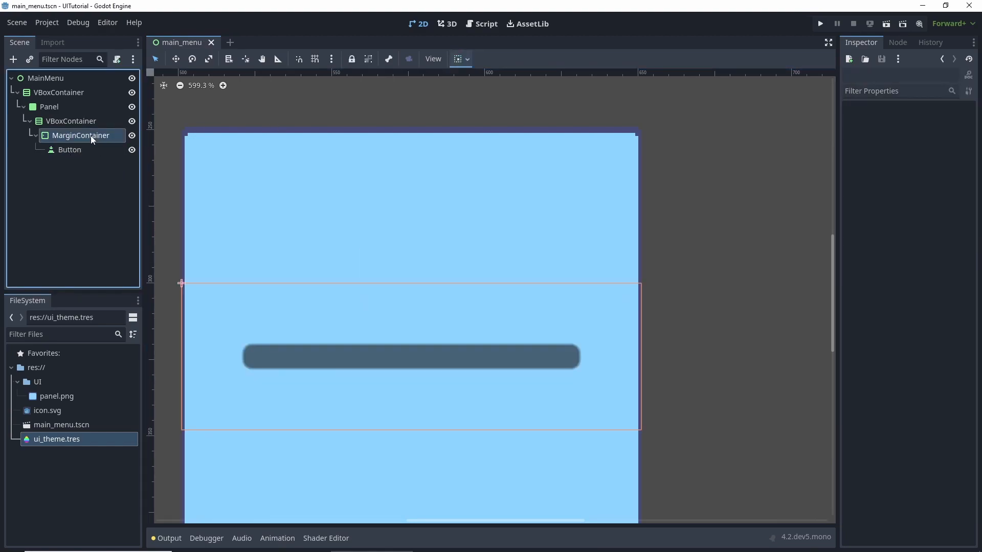
left_click(77, 150)
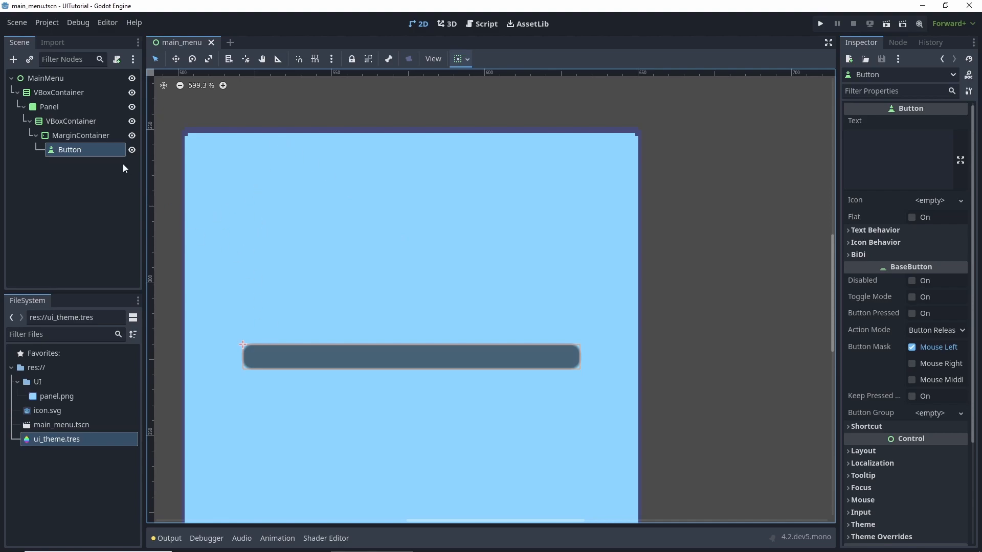
Duplicate the Button three times inside the MarginContainer.
left_click(88, 146)
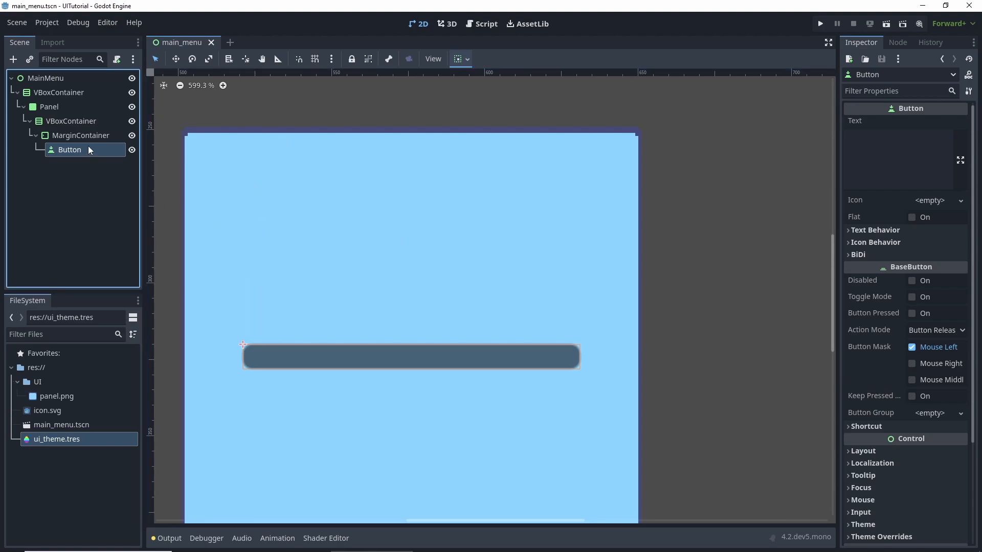
key("ctrl+d")
key("ctrl+d")
key("ctrl+d")
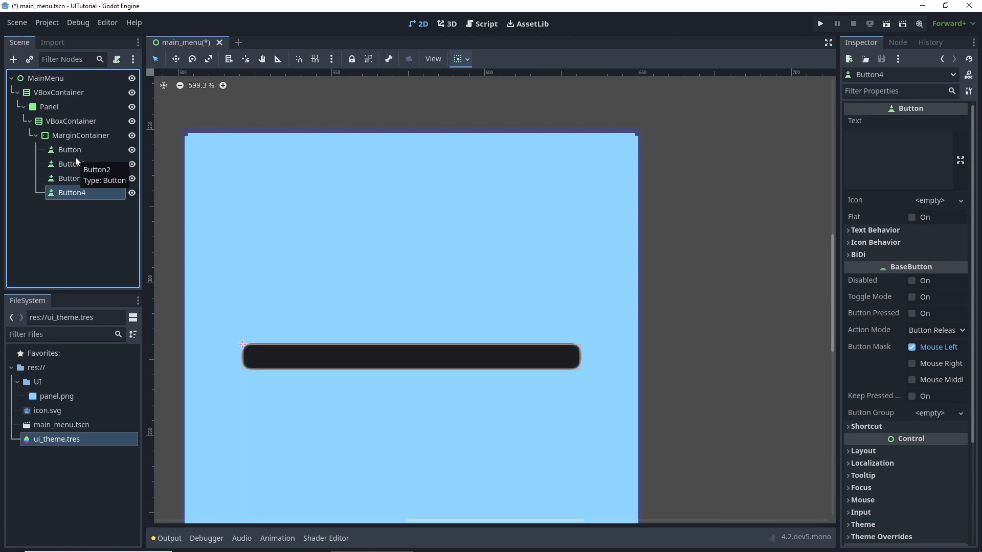
left_click(60, 206)
left_click(79, 163)
left_click(81, 148)
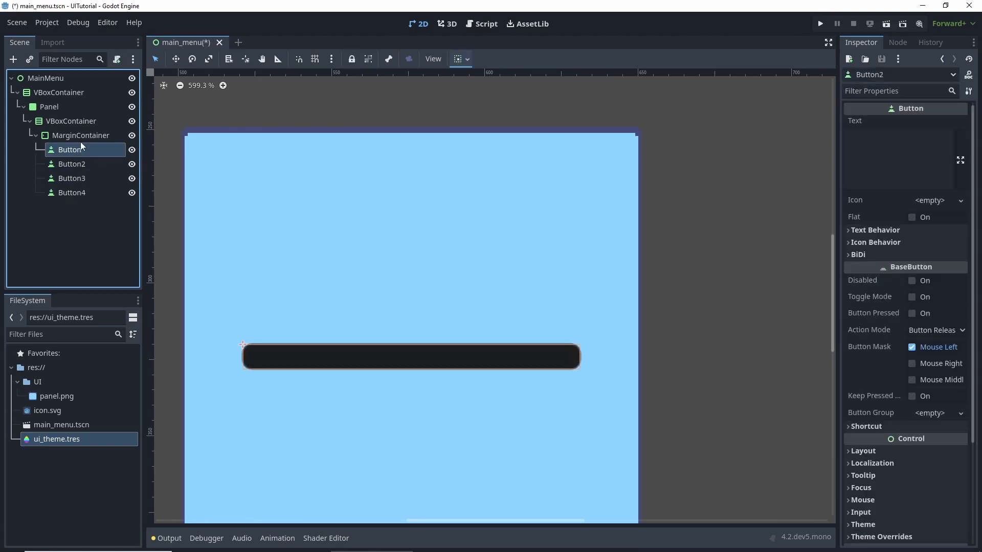
left_click(77, 164)
Set the MarginContainer's vertical alignment to fill with Align with Expand enabled, so it spans the Panel's height.
left_click(75, 136)
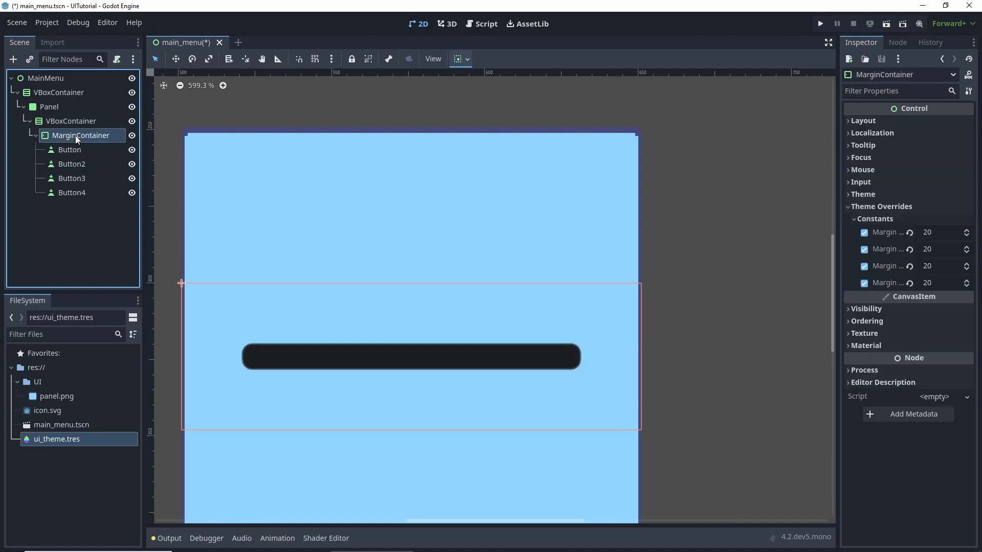
left_click(460, 58)
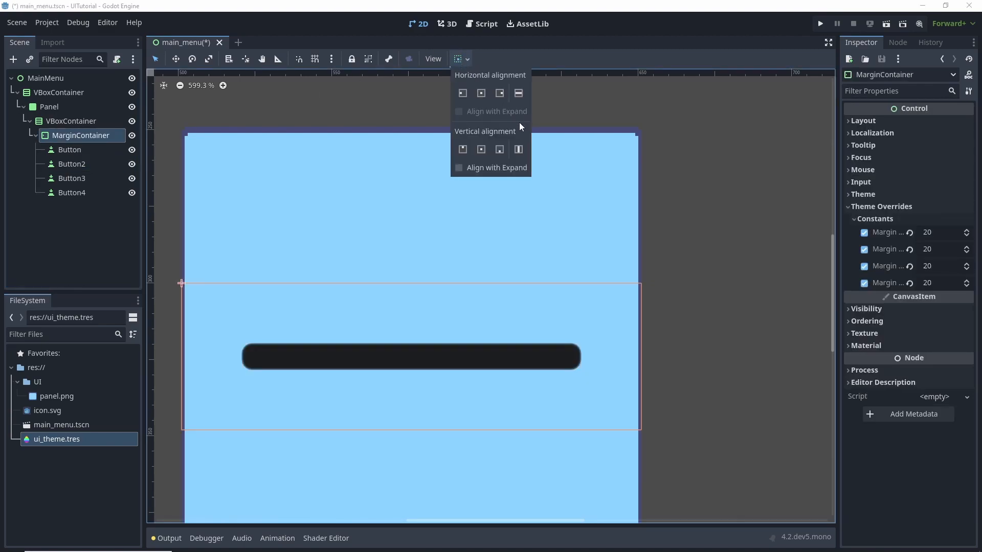
left_click(518, 149)
left_click(459, 169)
left_click(518, 152)
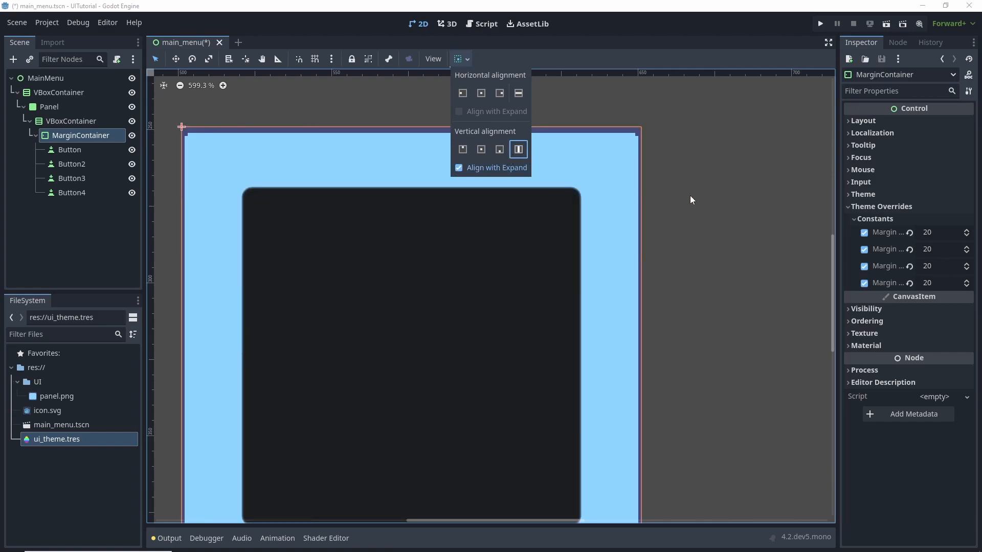
scroll(692, 199, "down", 2)
Centre the first Button vertically within the MarginContainer using its vertical alignment option.
left_click(77, 151)
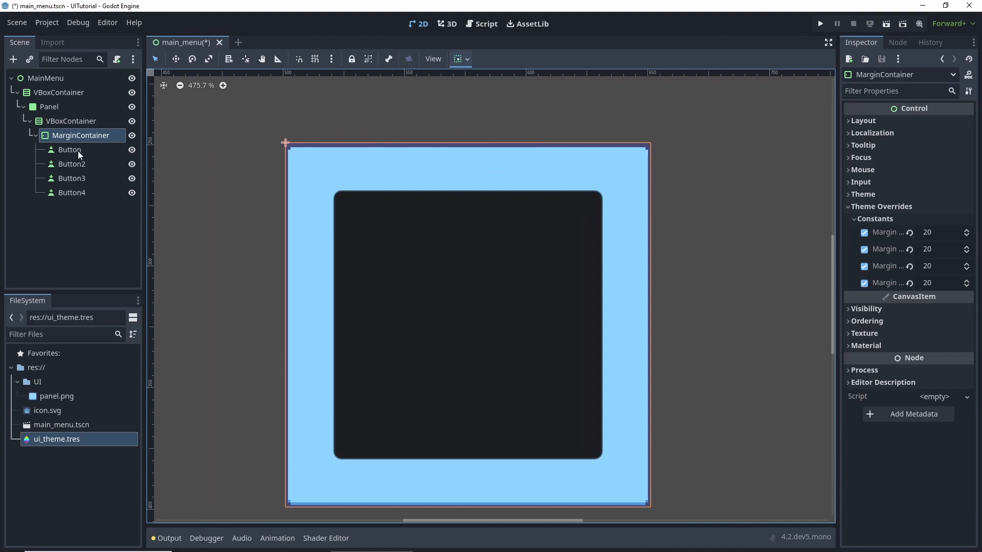
left_click(78, 151)
left_click(458, 60)
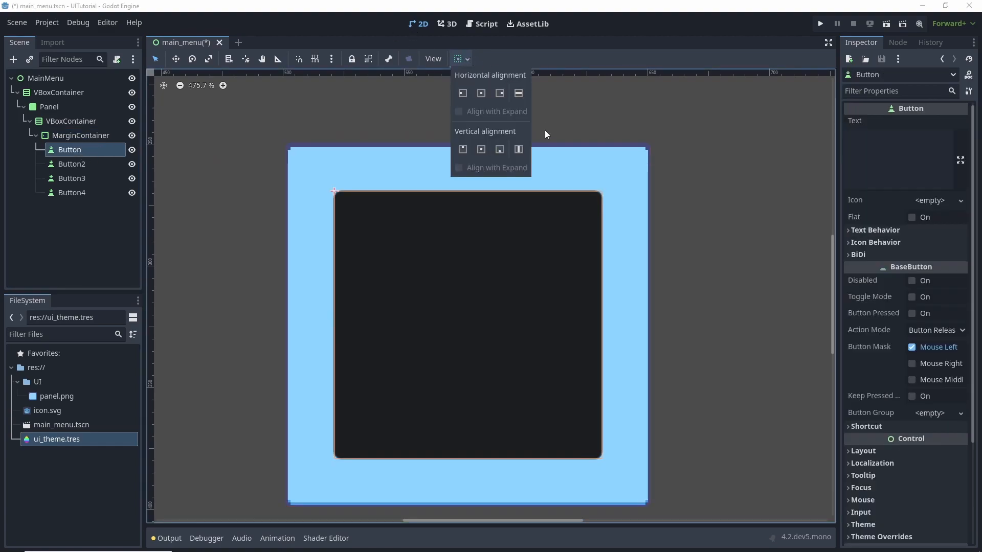
left_click(482, 150)
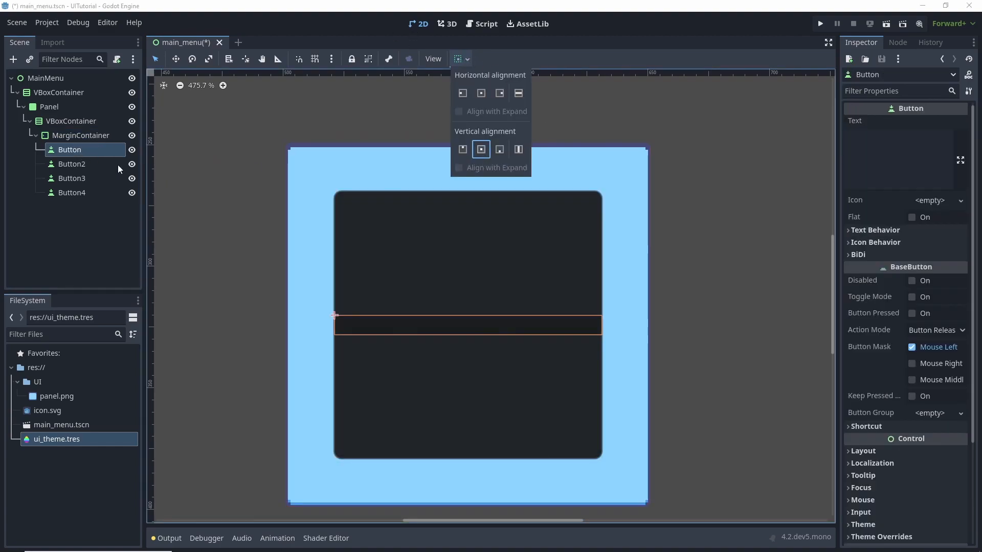
left_click(188, 165)
Centre Button2 vertically within the MarginContainer using its vertical alignment option.
left_click(460, 59)
left_click(67, 172)
left_click(77, 171)
left_click(460, 60)
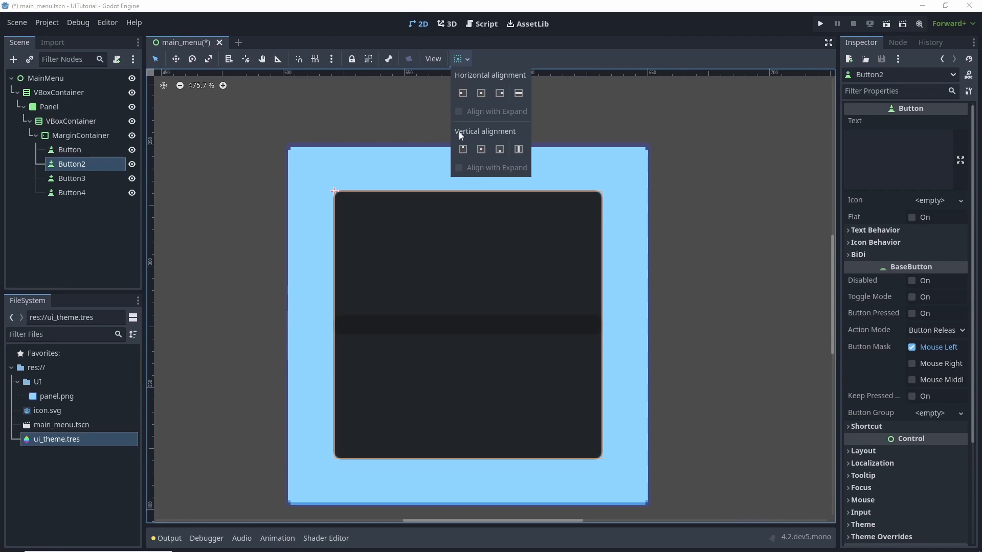
left_click(481, 150)
Apply centred vertical alignment to Button3 and Button4 within the MarginContainer.
left_click(74, 183)
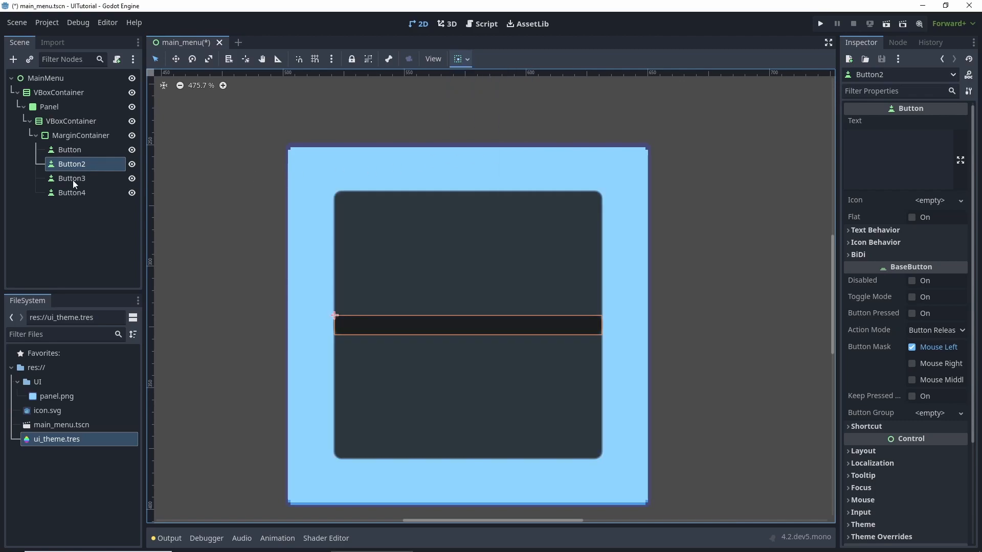
left_click(108, 177)
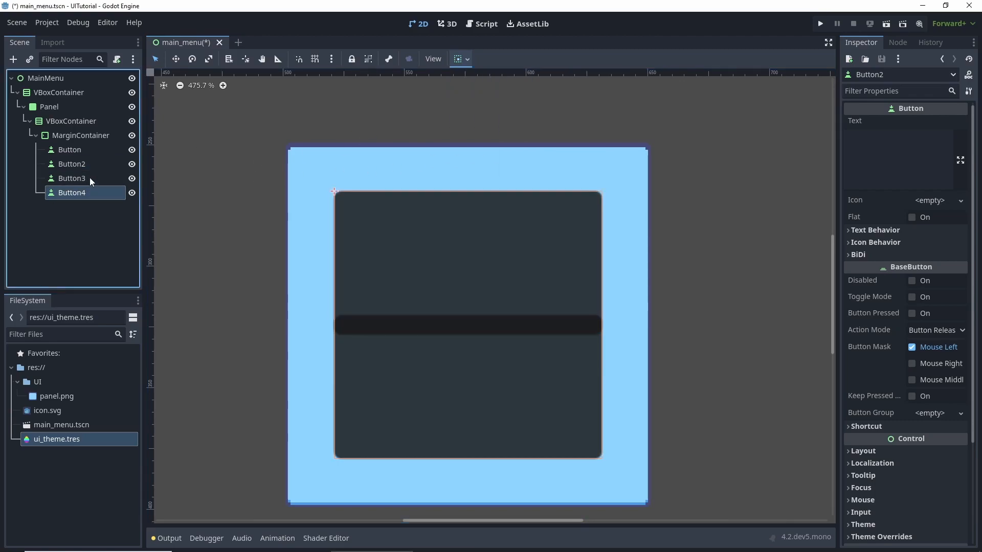
left_click(466, 60)
left_click(481, 151)
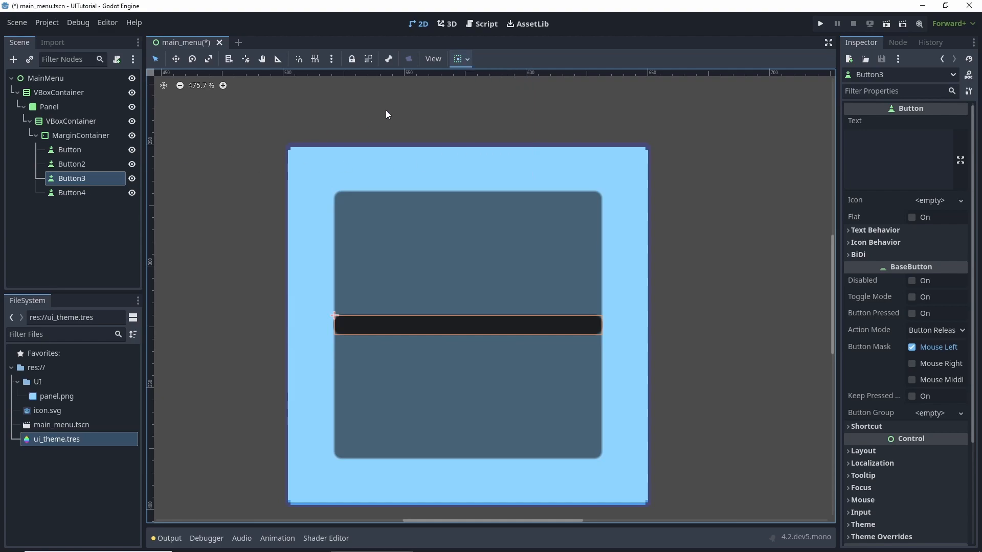
left_click(92, 193)
left_click(464, 60)
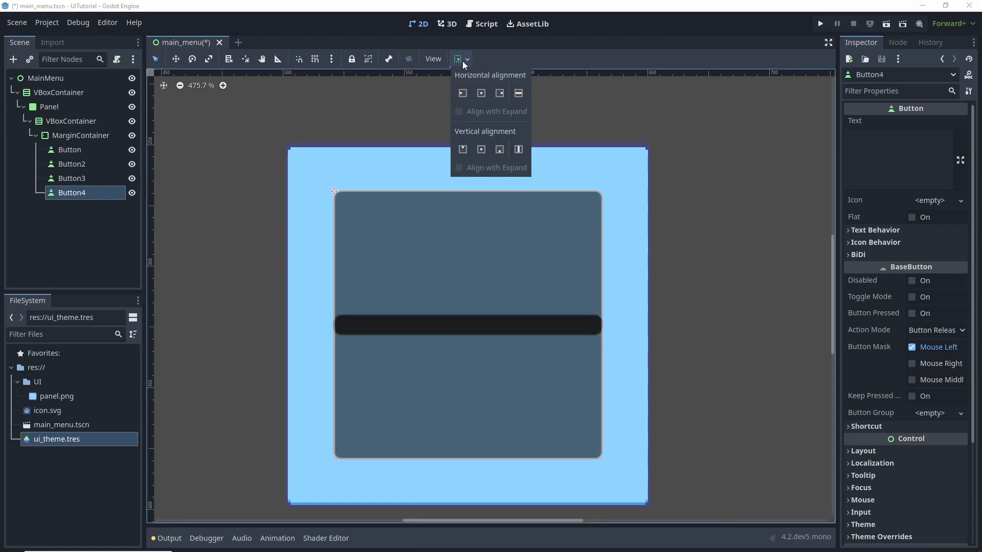
left_click(480, 150)
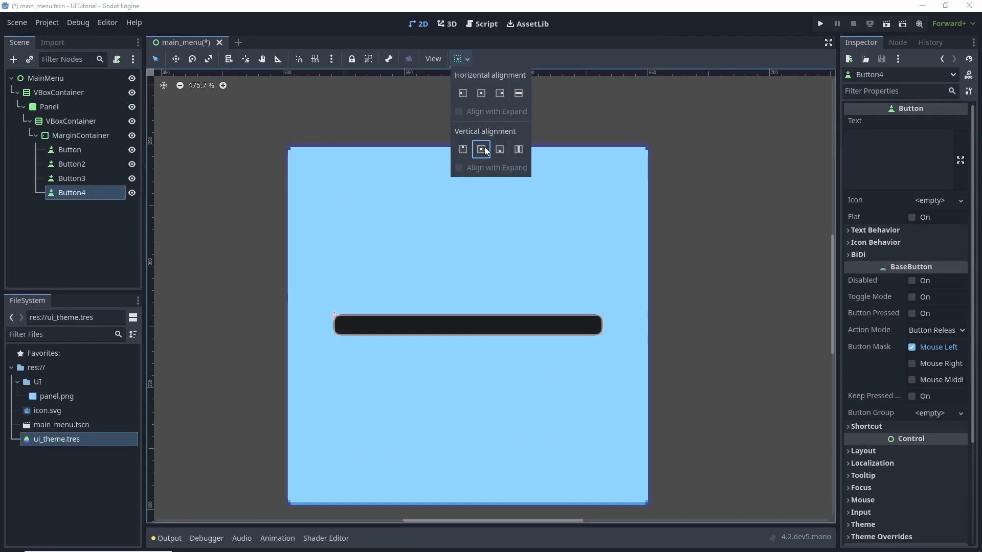
Set the alignment of the VBoxContainer inside the Panel to Begin.
left_click(67, 121)
left_click(930, 124)
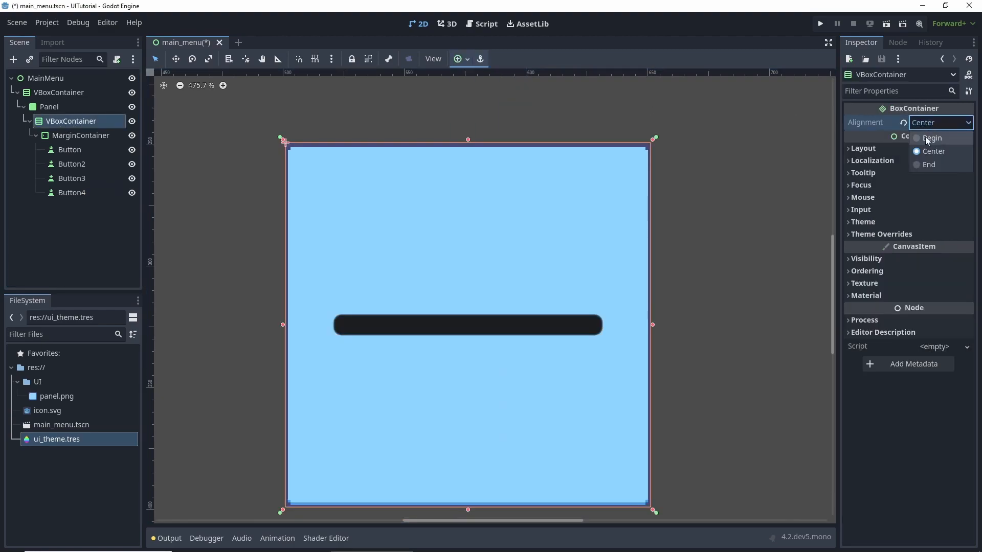
left_click(927, 139)
Try centred horizontal alignment on the first Button, and restore its horizontal fill alignment.
left_click(91, 149)
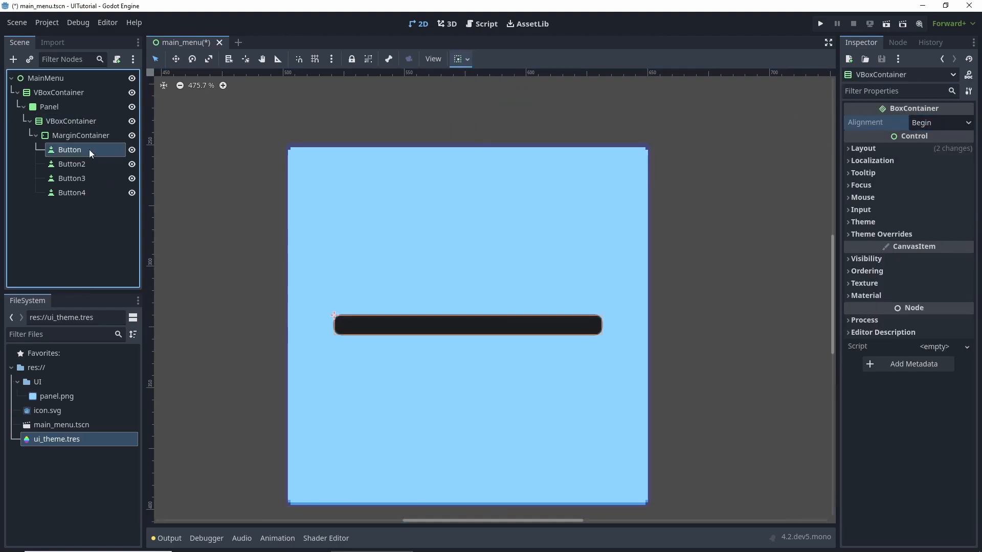
left_click(466, 60)
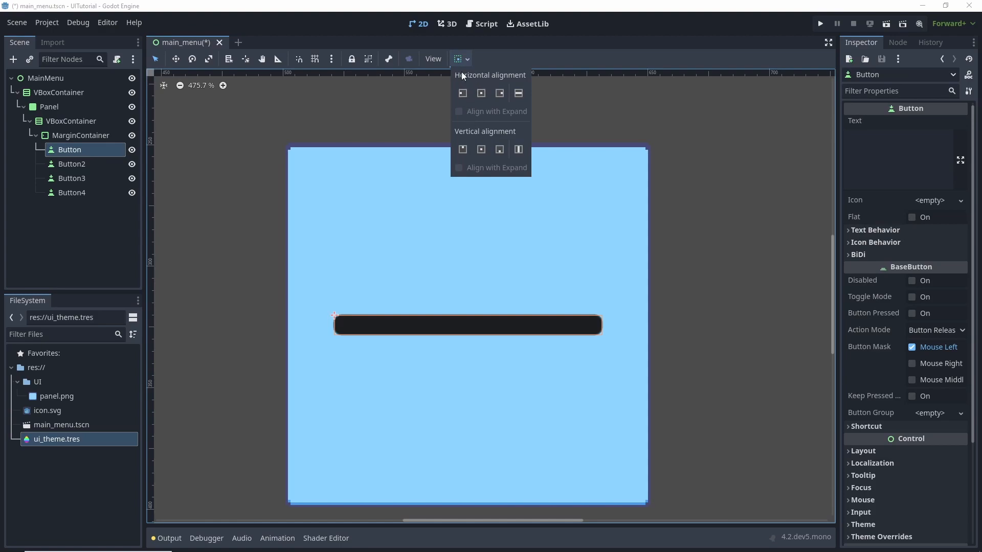
left_click(468, 54)
left_click(467, 59)
left_click(481, 93)
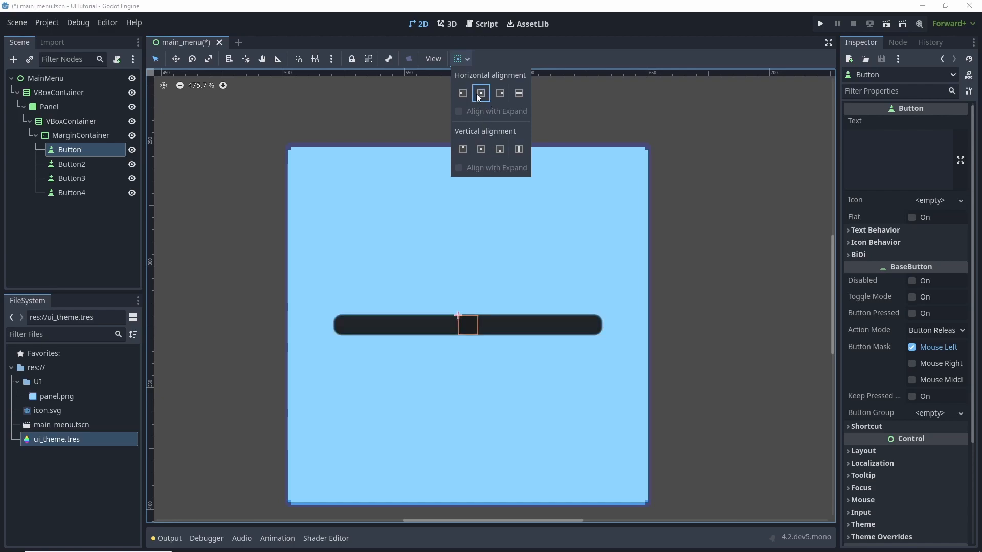
left_click(519, 93)
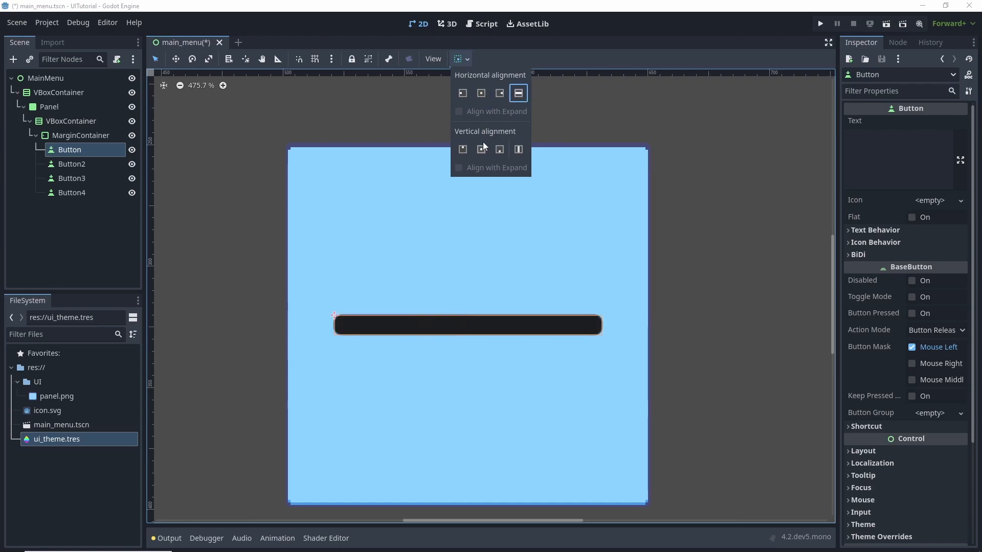
left_click(96, 159)
left_click(81, 164)
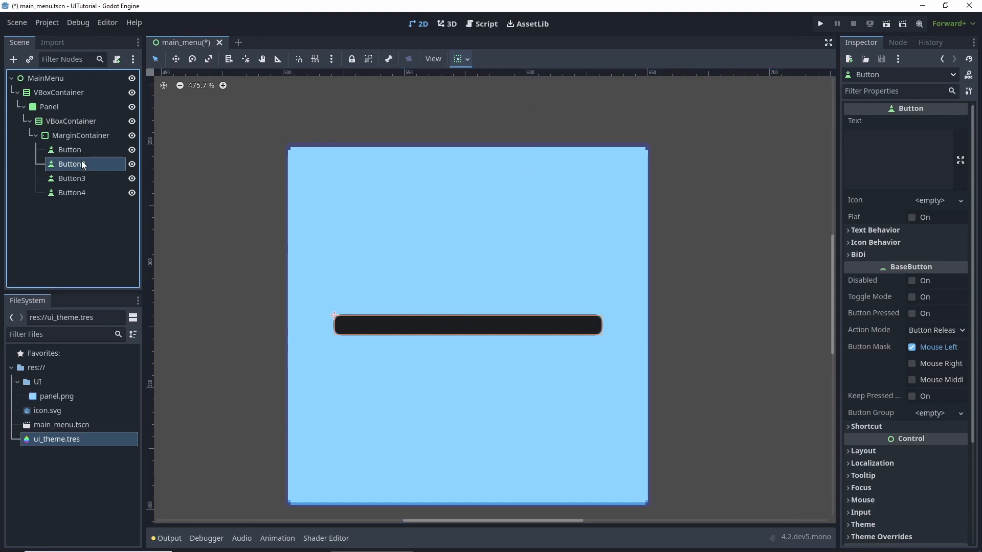
Move the MarginContainer directly under the Panel and make the inner VBoxContainer its child.
left_click(60, 141)
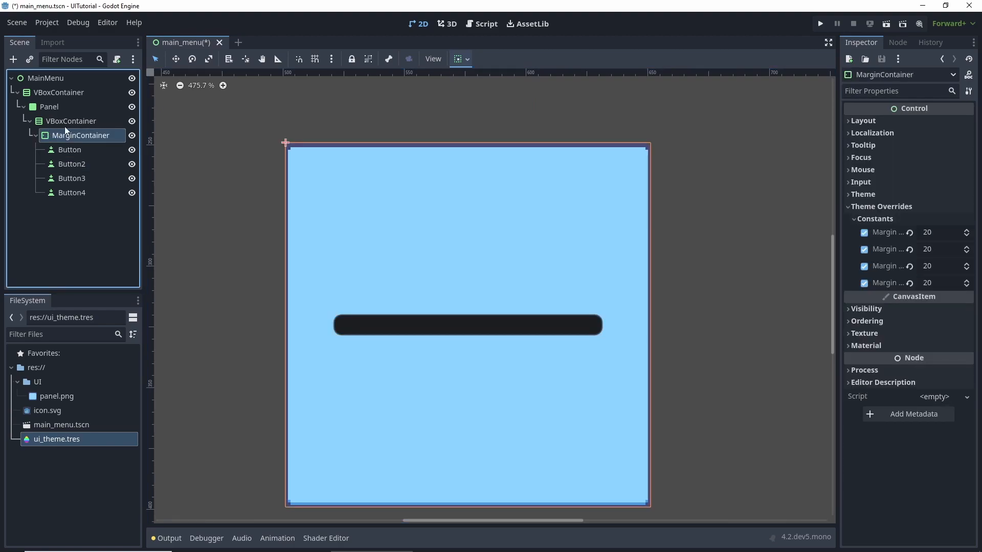
left_click_drag(53, 142, 56, 116)
left_click_drag(53, 188, 61, 123)
Move all four buttons into the VBoxContainer inside the MarginContainer and save the scene.
left_click(66, 174)
left_click(67, 136, "shift")
double_click(67, 136)
key("Escape")
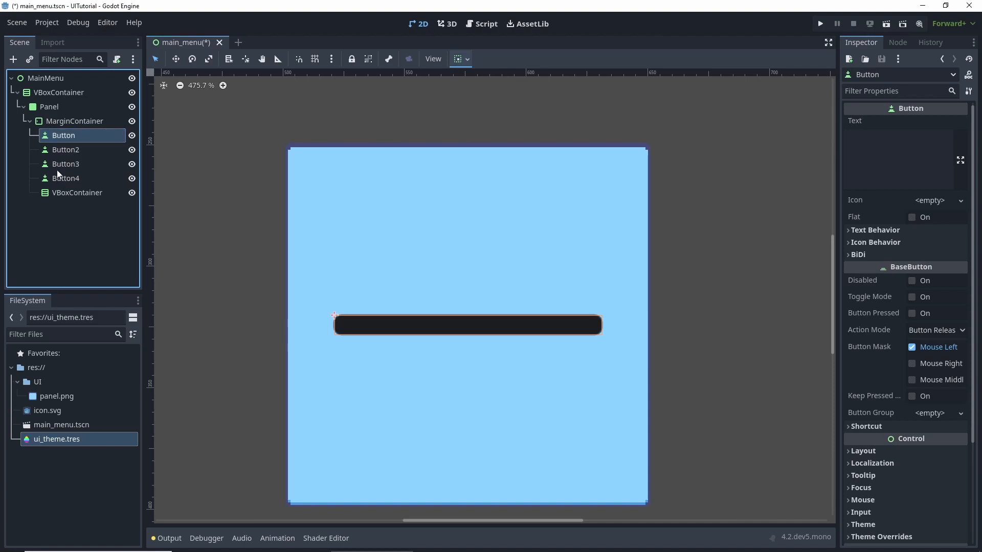
left_click(66, 136, "shift")
left_click_drag(66, 137, 62, 194)
key("ctrl+s")
left_click(106, 149)
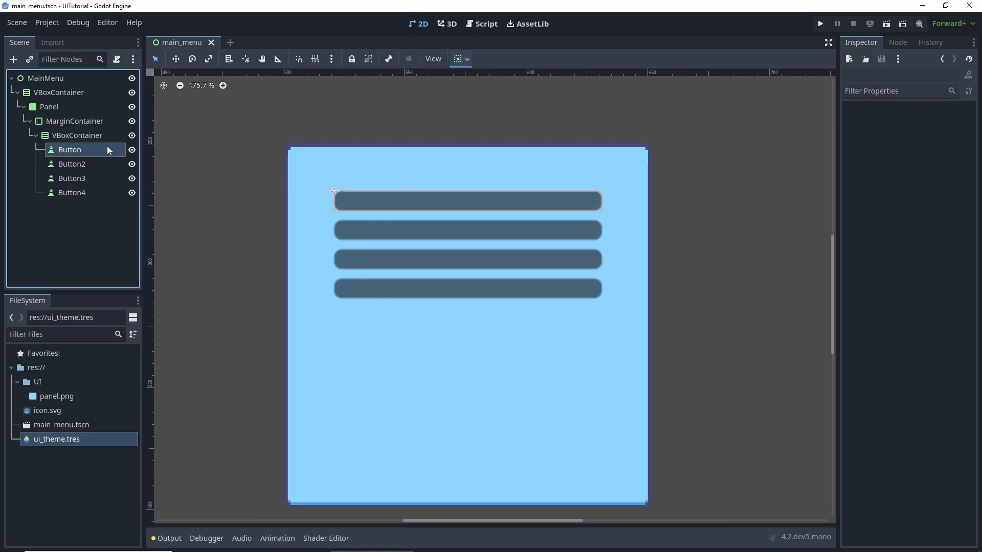
Set the alignment of the VBoxContainer holding the buttons to Center.
left_click(69, 137)
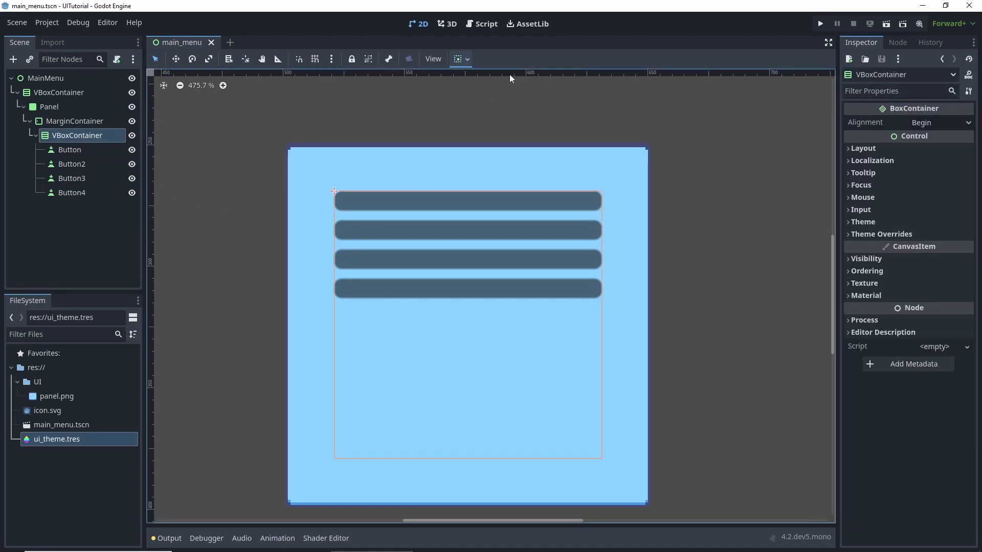
left_click(941, 122)
left_click(933, 151)
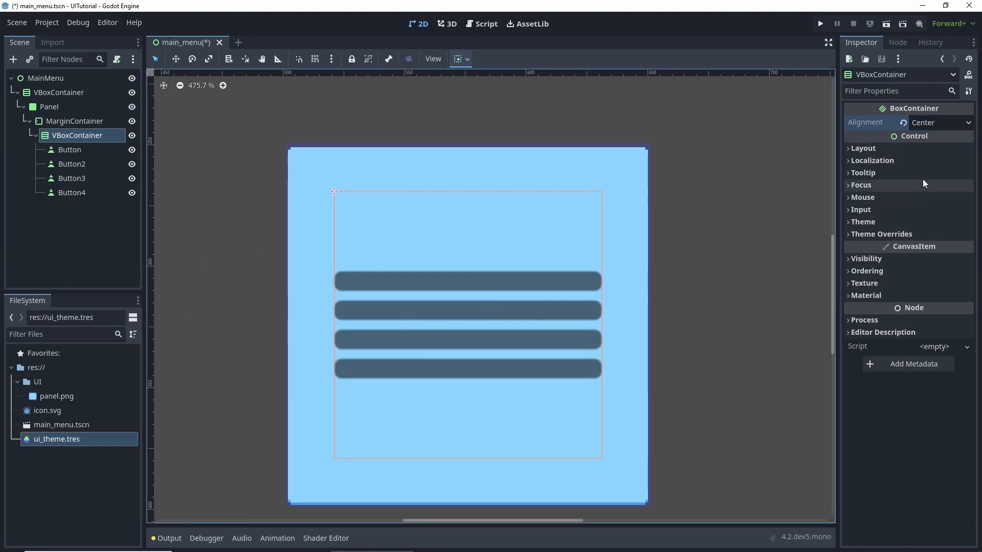
Override the button VBoxContainer's Separation theme constant with a value of 20.
left_click(879, 235)
left_click(854, 247)
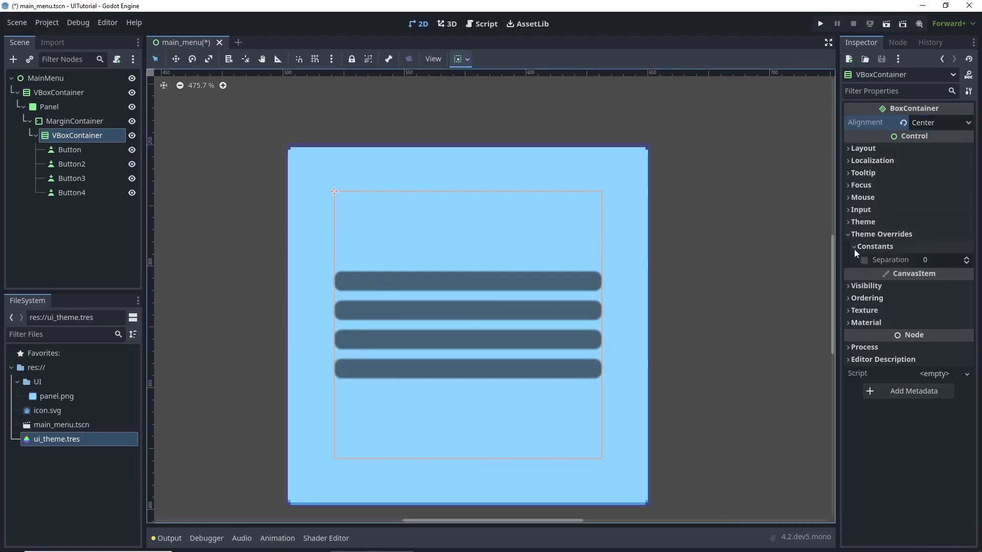
left_click(932, 262)
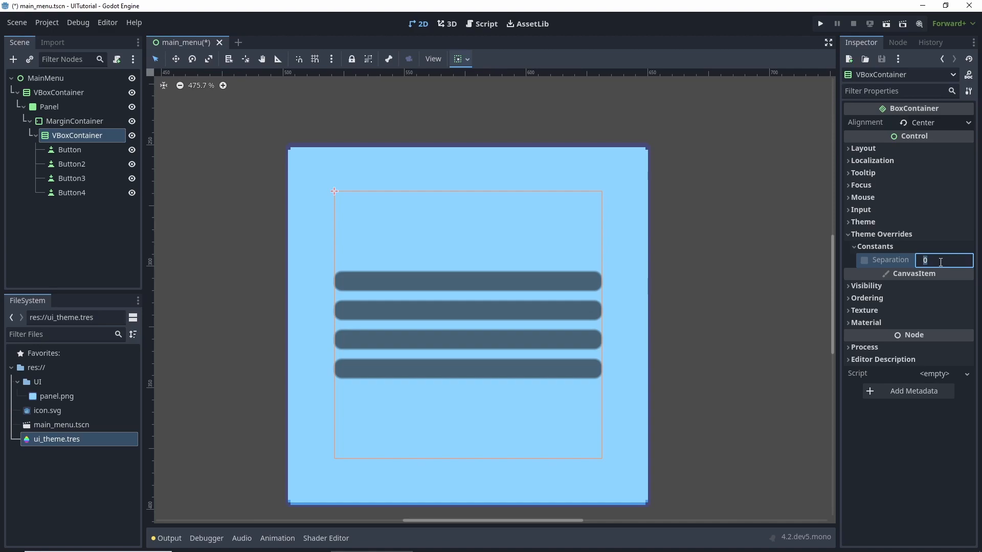
left_click(925, 149)
left_click(926, 149)
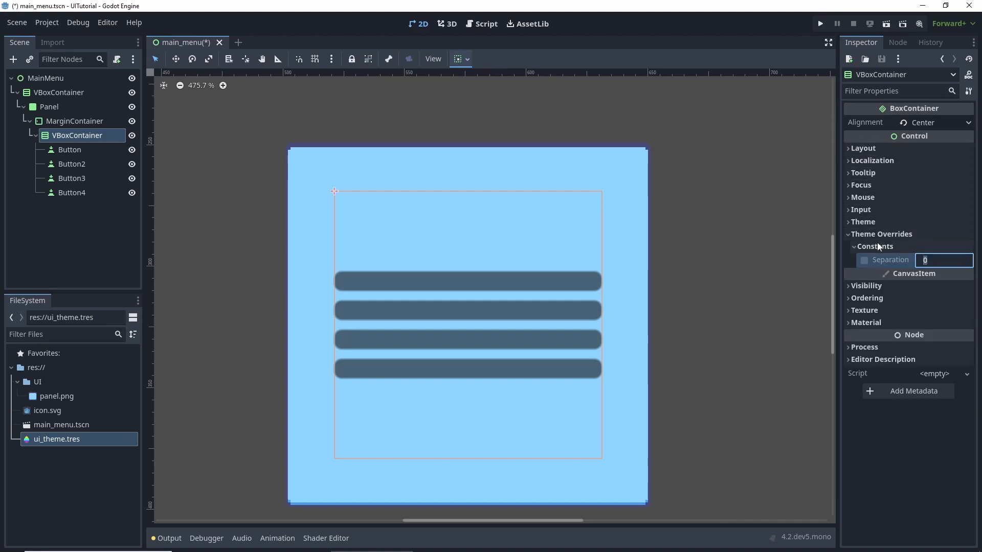
left_click(877, 223)
left_click(877, 222)
left_click(876, 210)
left_click(875, 209)
key("Return")
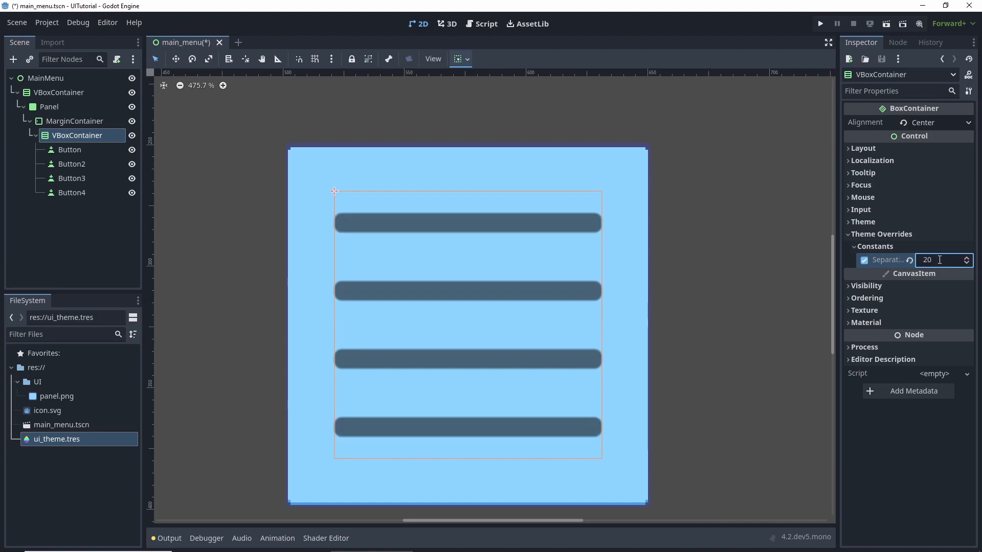
left_click(741, 183)
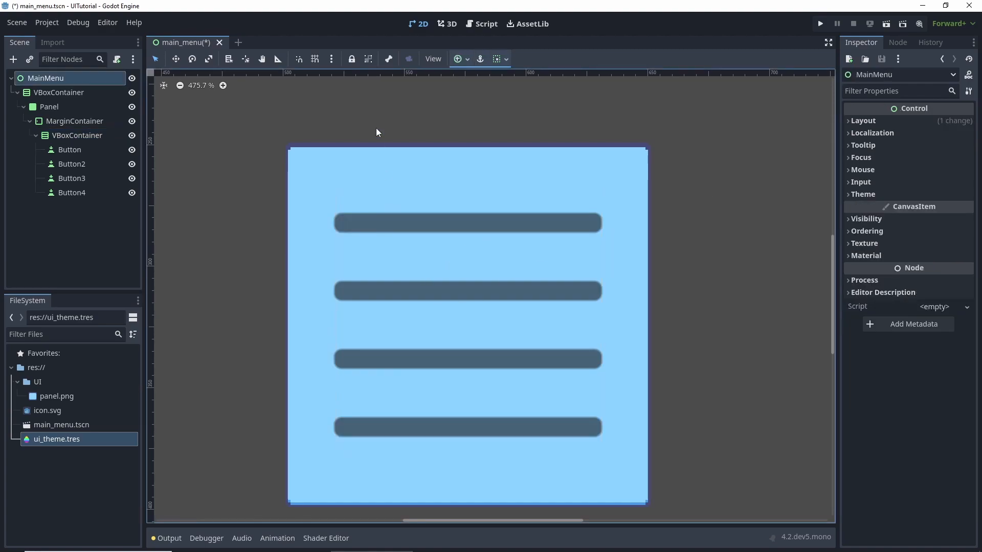
Set the first Button's text to "Test".
left_click(417, 256)
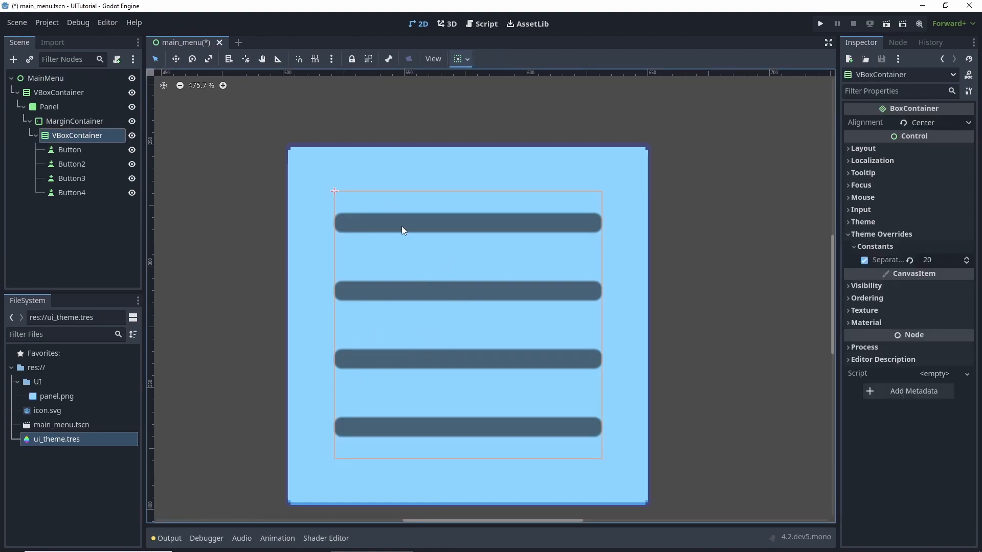
left_click(401, 226)
left_click(66, 138)
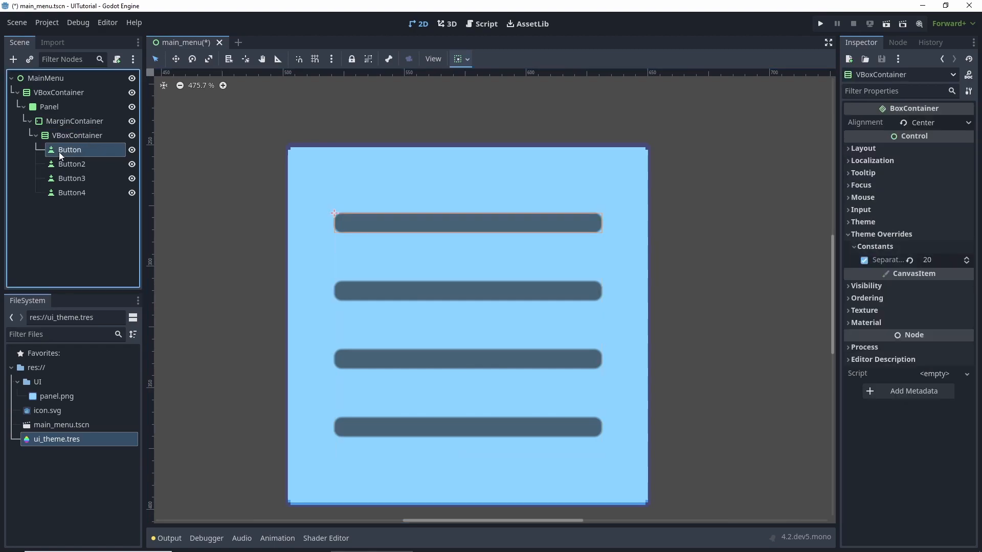
left_click(61, 151)
left_click(923, 167)
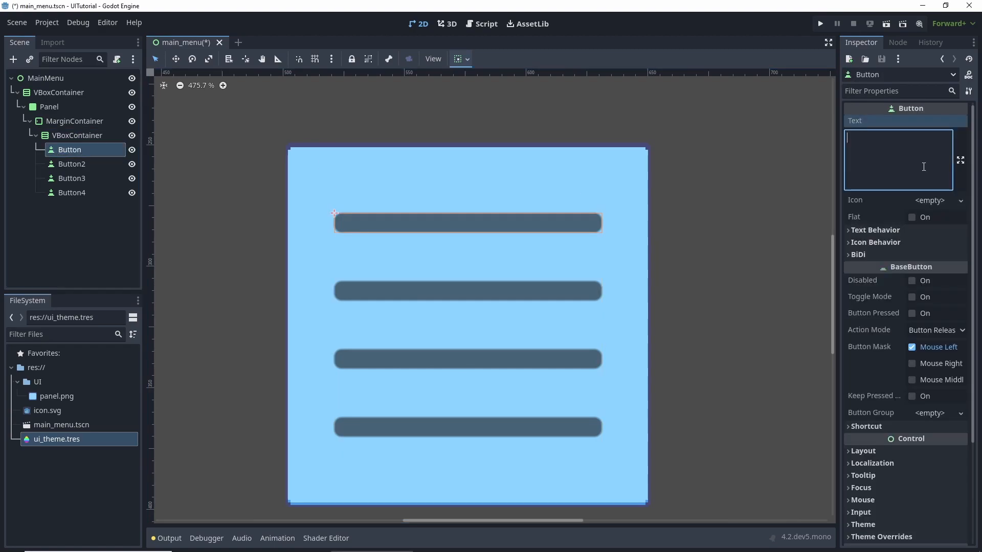
type("Test")
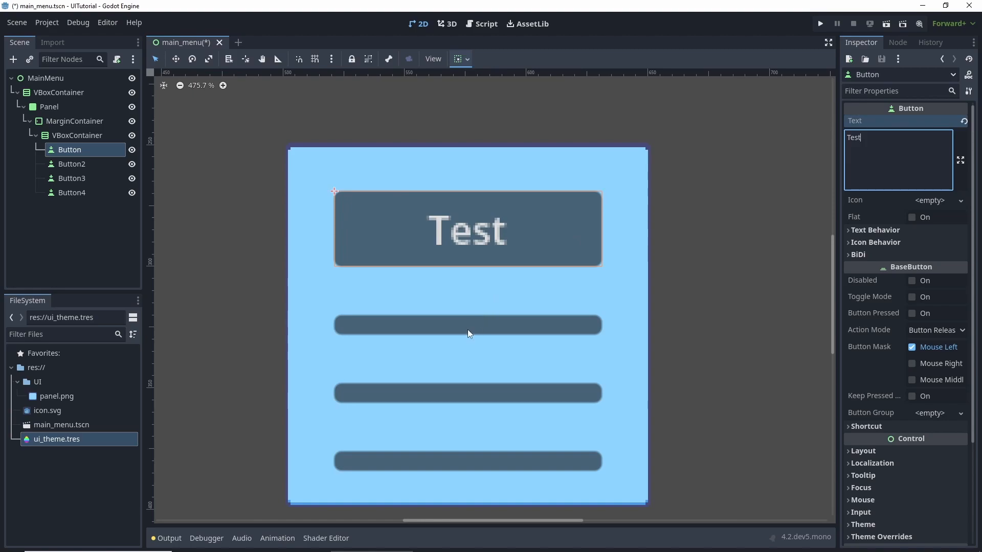
Delete Button4 from the VBoxContainer.
left_click(76, 162)
left_click(76, 192)
key("Delete")
left_click(465, 284)
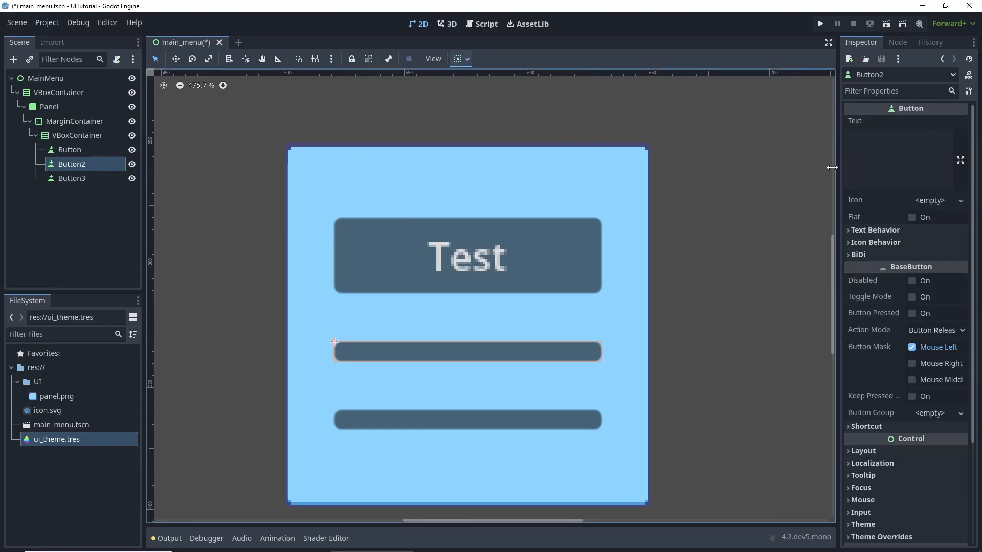
Set Button2's text to "Pause" and Button3's text to "Start".
left_click(913, 142)
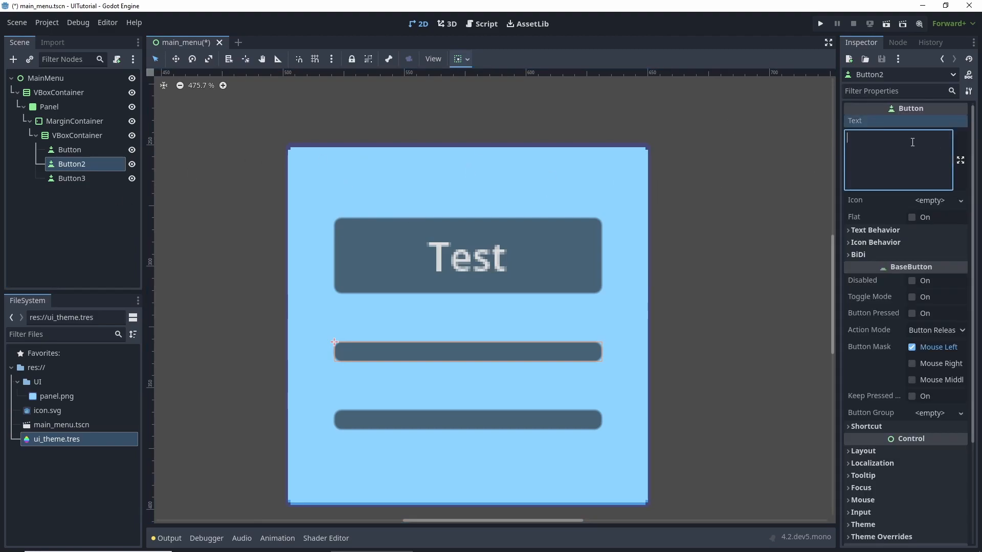
type("Pause")
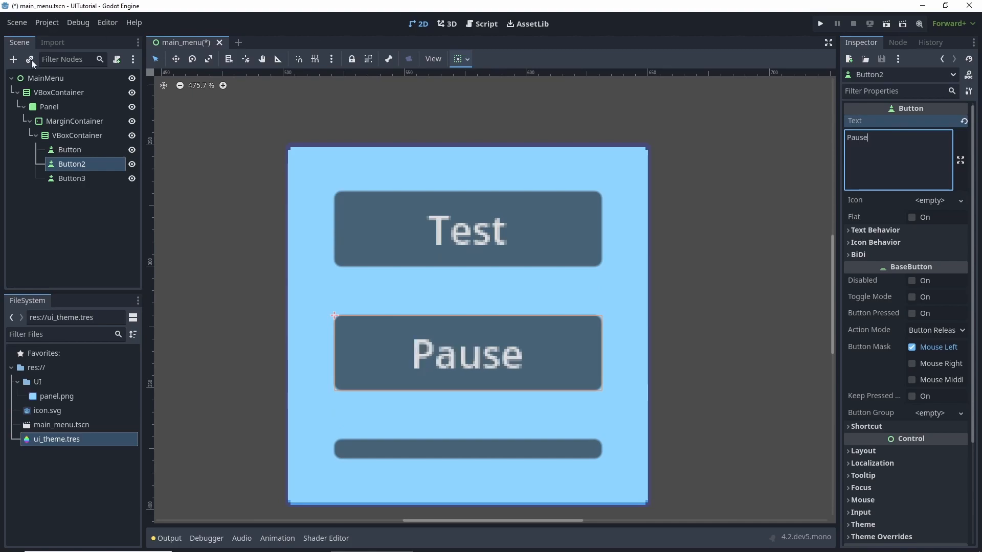
left_click(72, 178)
left_click(919, 152)
type("Start")
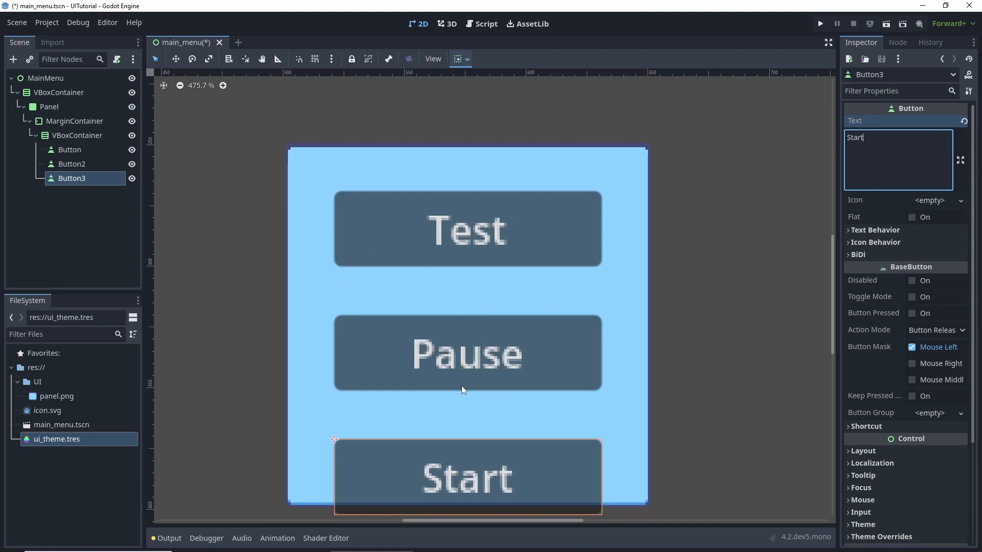
Set the Panel's custom minimum height to 250 px and save the scene.
left_click(77, 178)
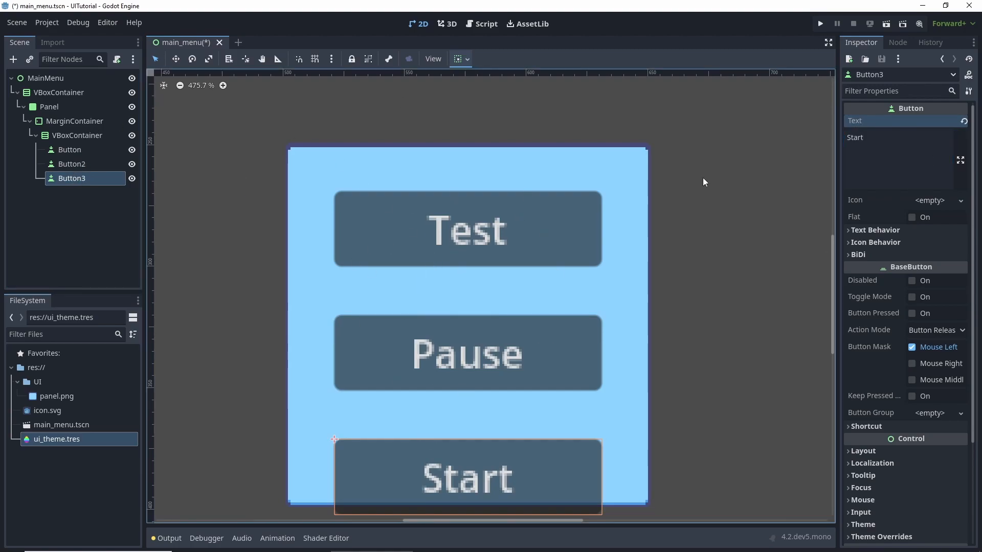
double_click(71, 163)
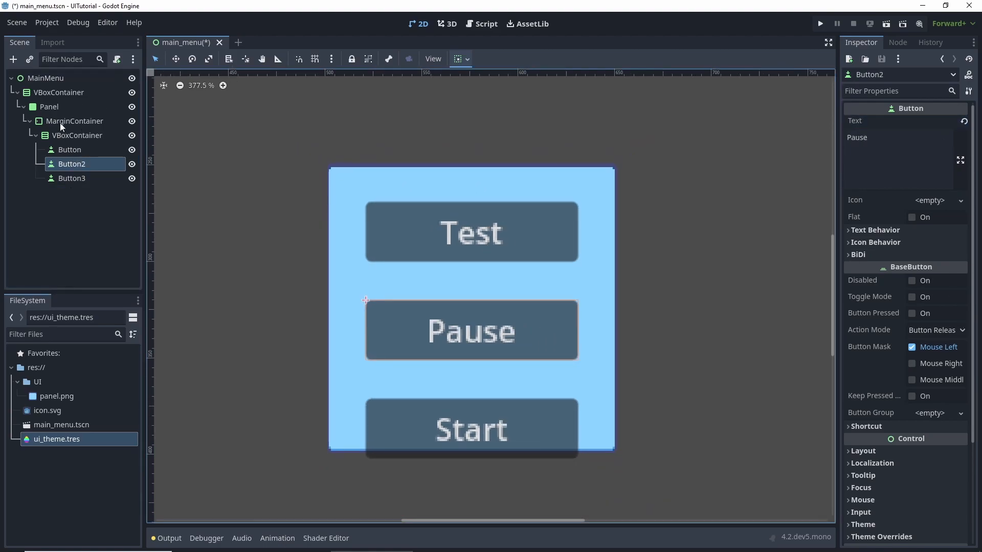
left_click(45, 106)
left_click(948, 198)
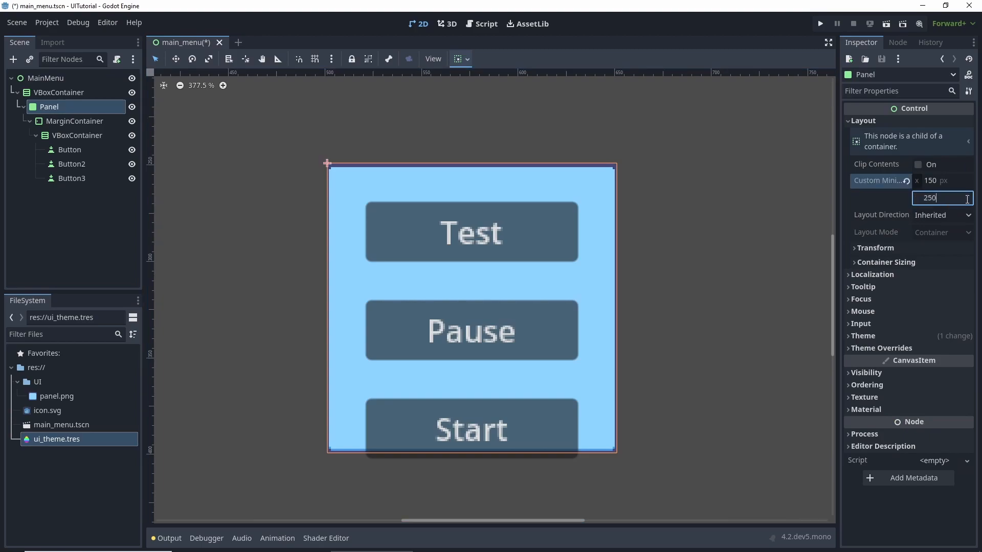
type("250")
key("Return")
key("ctrl+s")
scroll(616, 168, "down", 6)
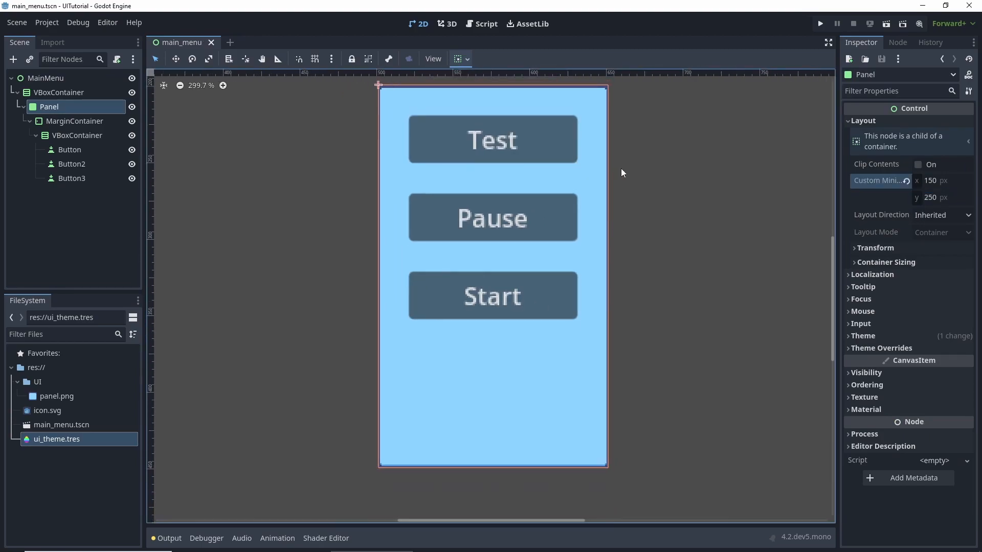
Set the vertical alignment of the VBoxContainer inside the MarginContainer to Fill.
left_click(75, 112)
left_click(76, 134)
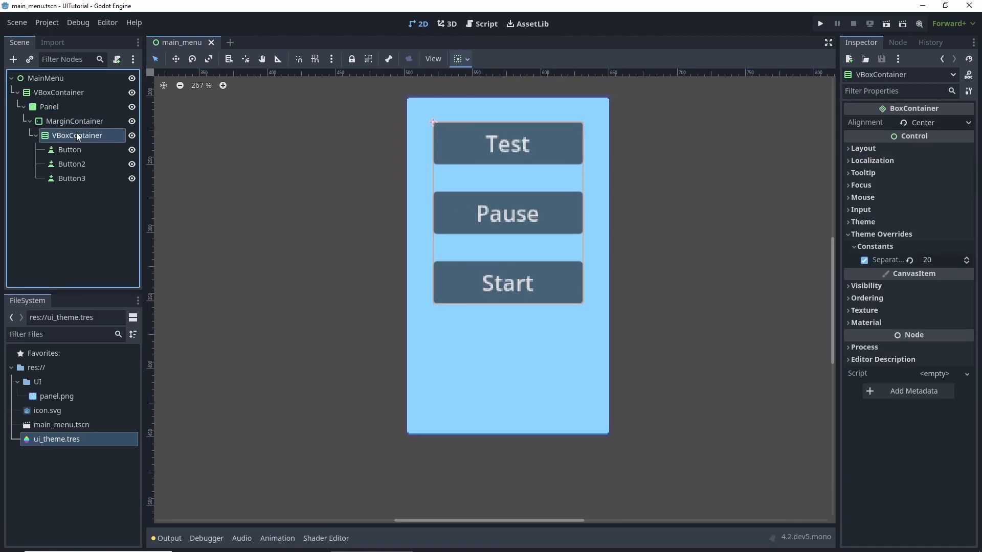
left_click(469, 59)
left_click(518, 150)
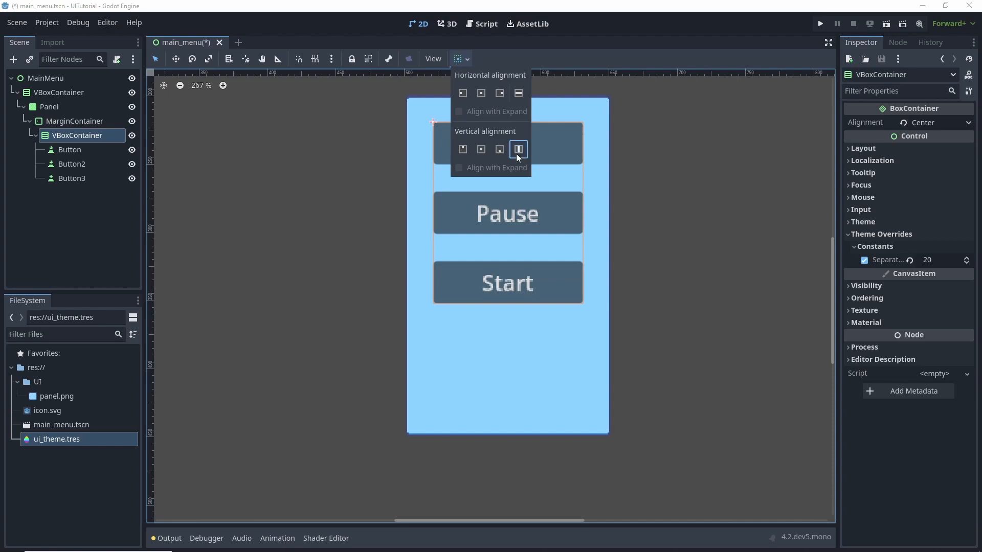
Apply the Full Rect anchor preset to the MarginContainer and save the scene.
left_click(80, 121)
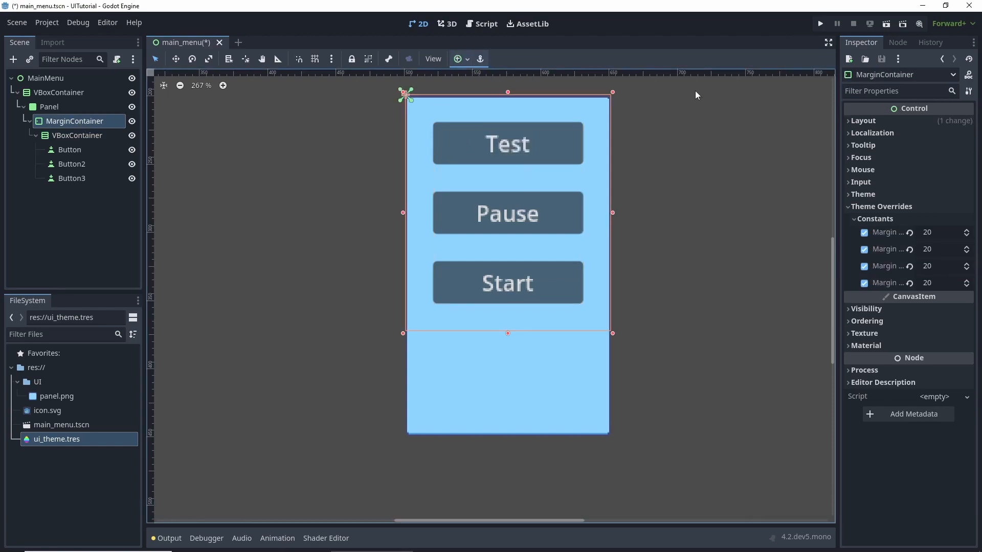
left_click(479, 60)
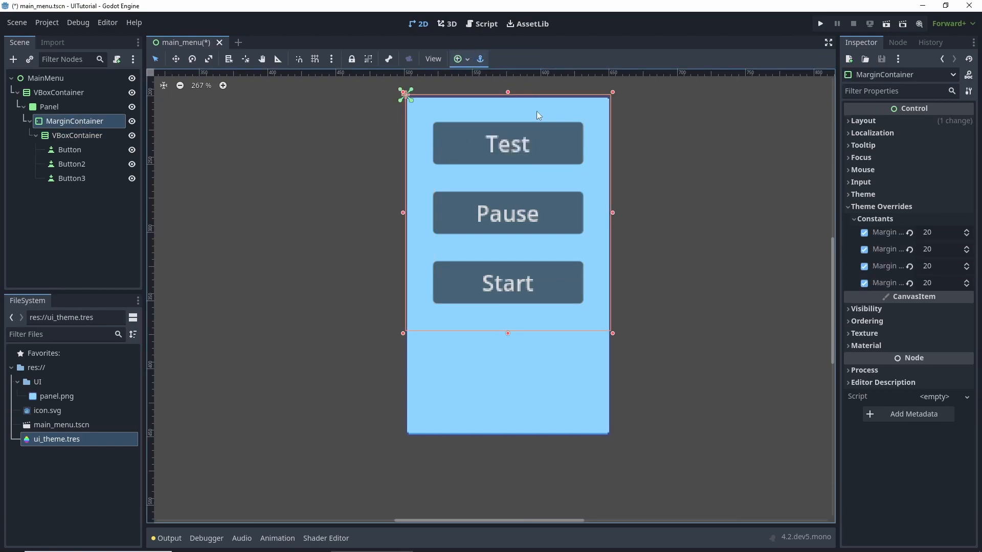
left_click(466, 59)
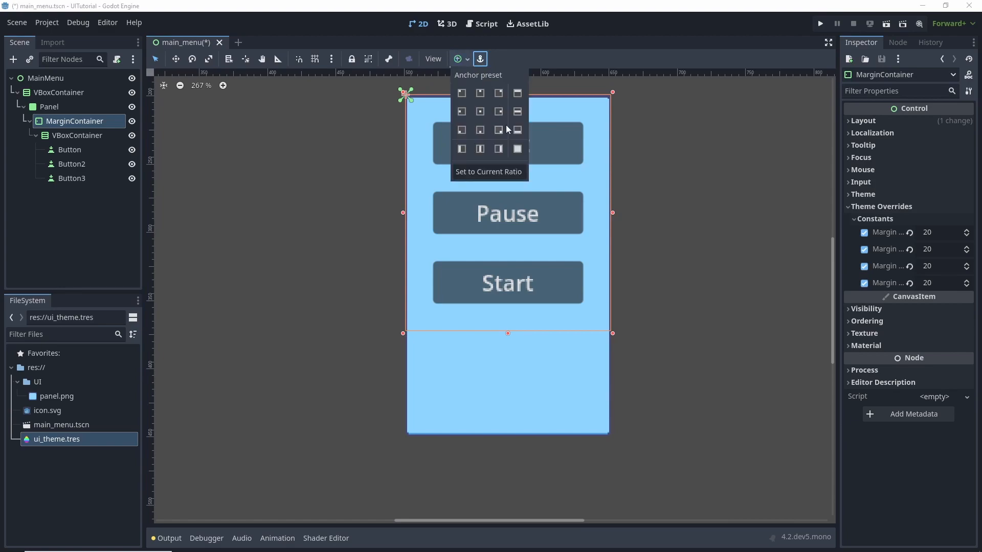
left_click(517, 150)
key("ctrl+s")
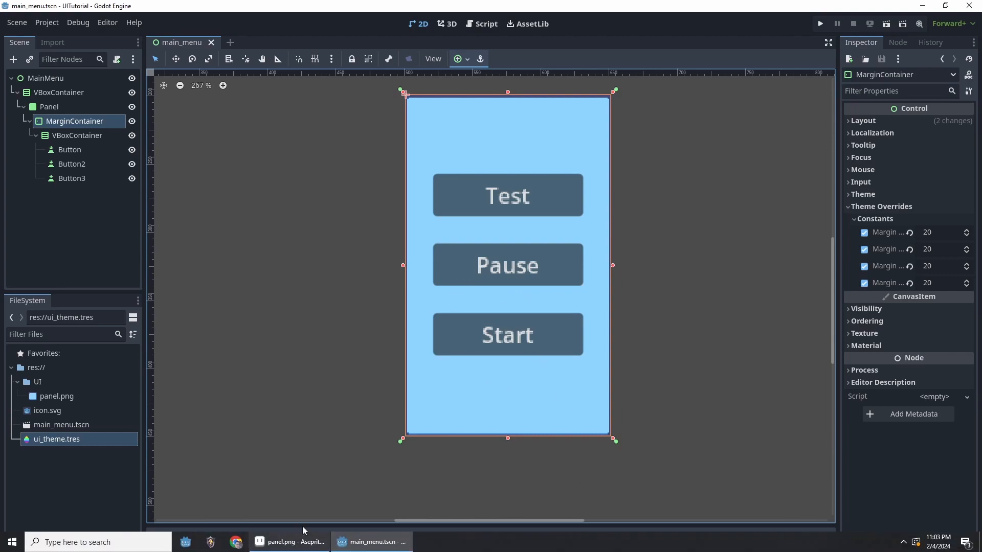
Switch to Aseprite and create a new 16 x 16 px RGBA sprite with a transparent background.
left_click(289, 541)
left_click(10, 17)
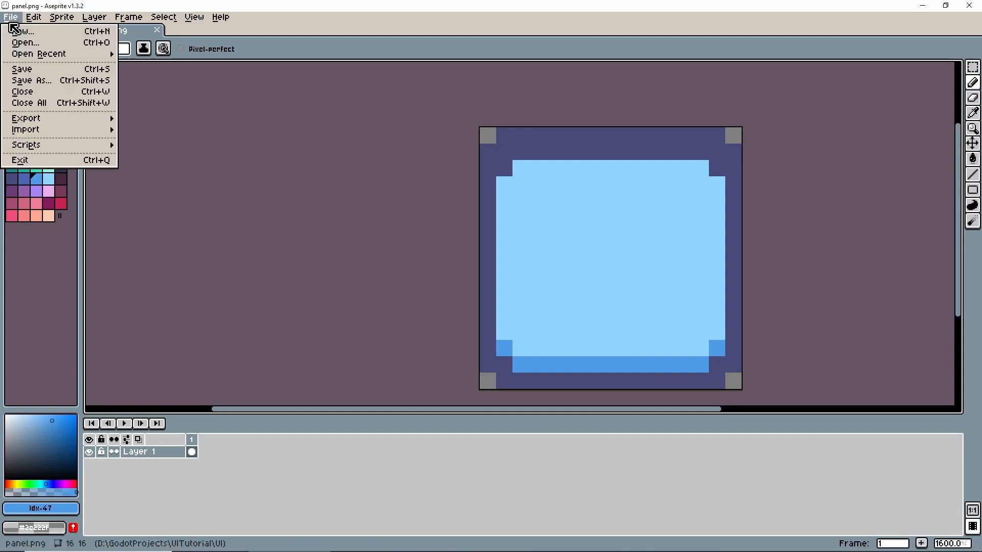
left_click(36, 32)
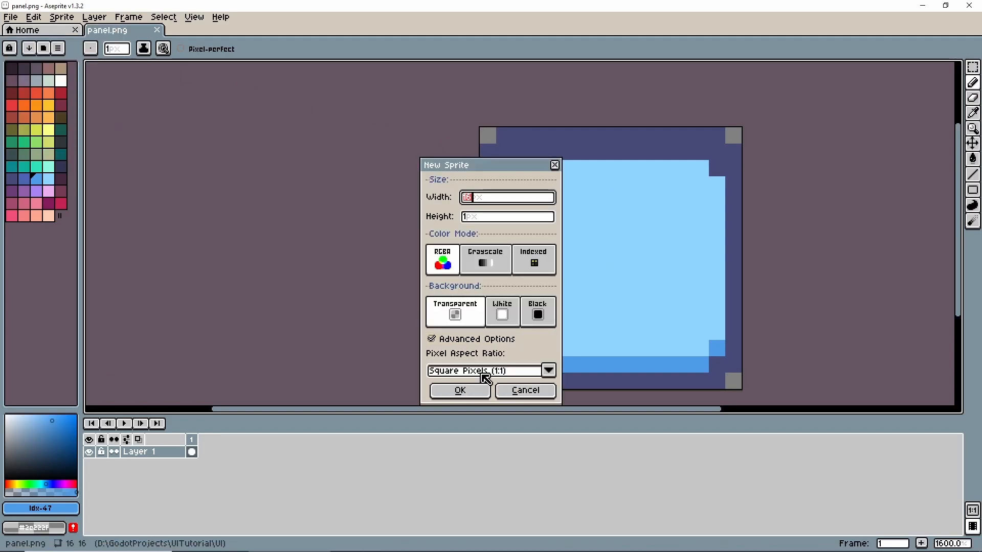
left_click(479, 218)
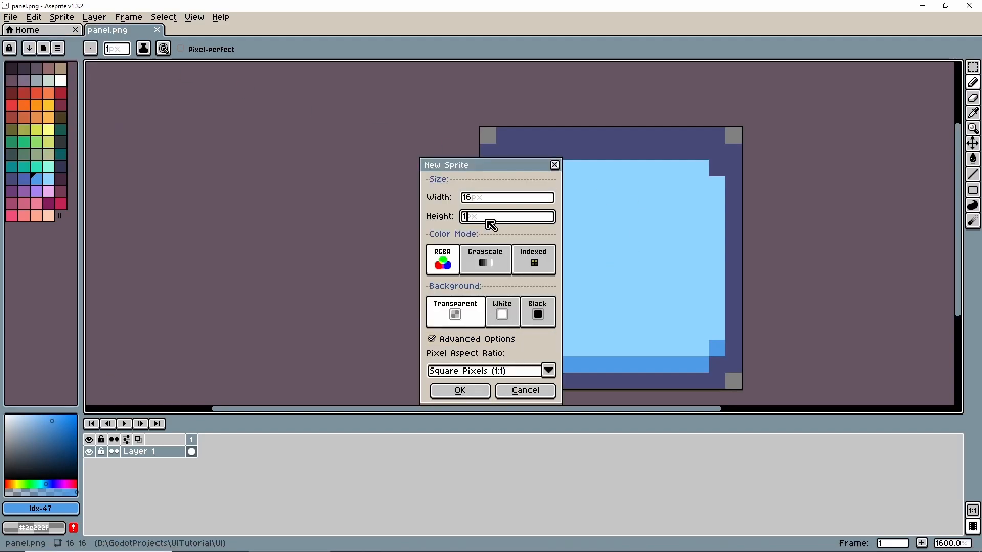
key("Return")
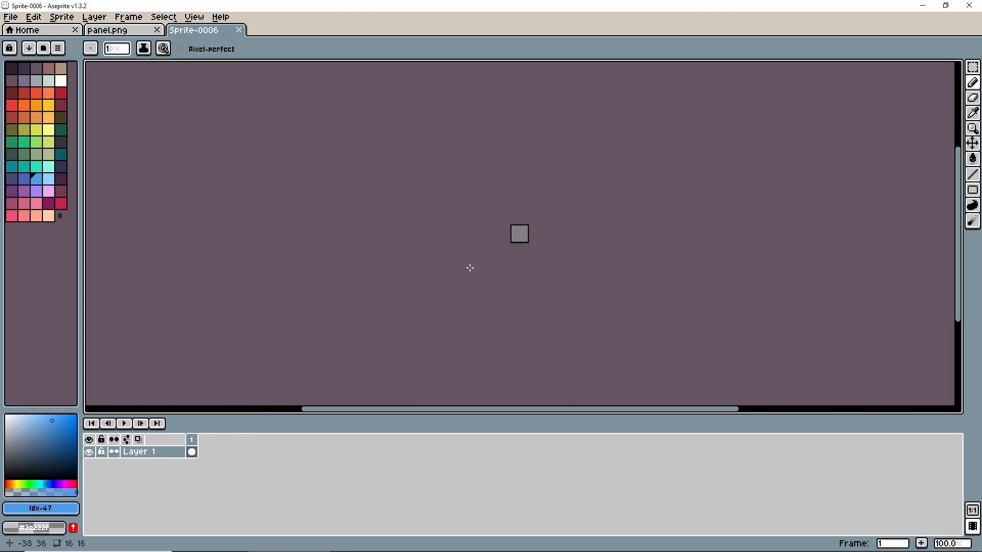
Fill the entire blank canvas with the dark blue palette color Idx-45.
scroll(578, 207, "up", 5)
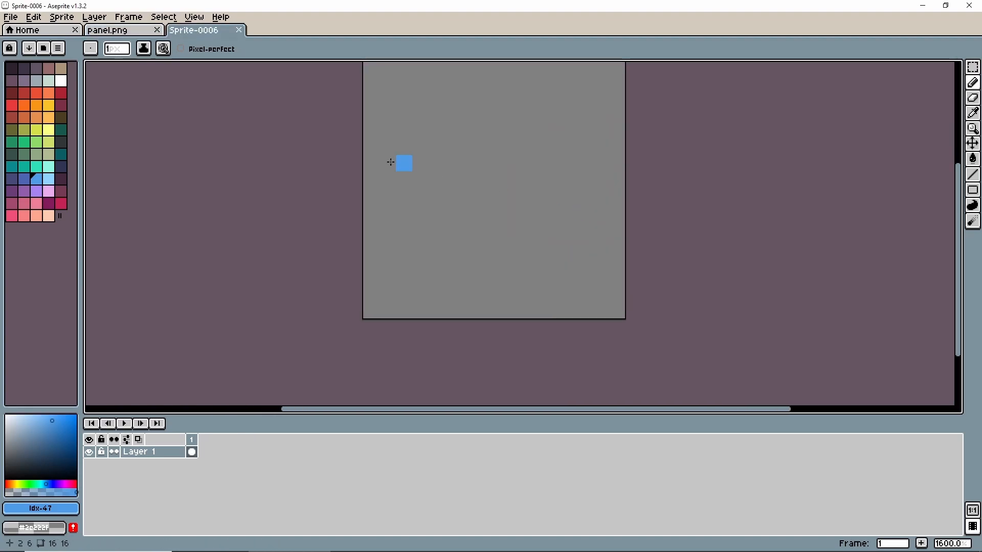
left_click(12, 178)
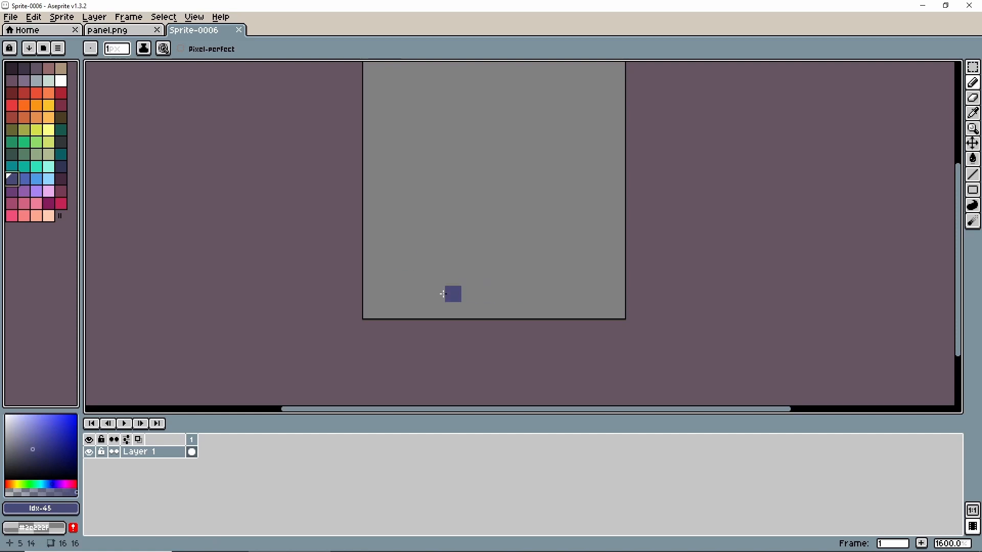
key("g")
left_click(499, 304)
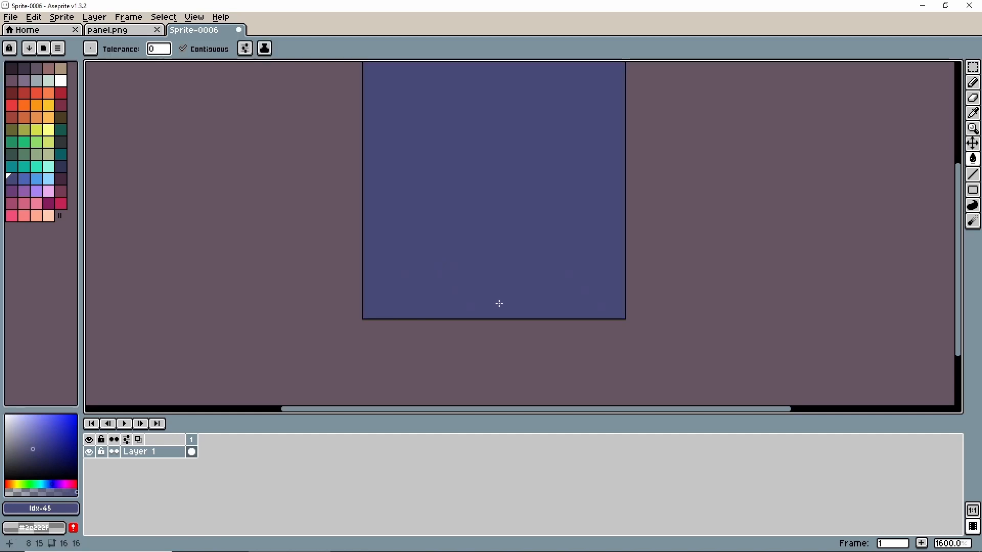
Erase the four outermost corner pixels of the dark blue square.
key("b")
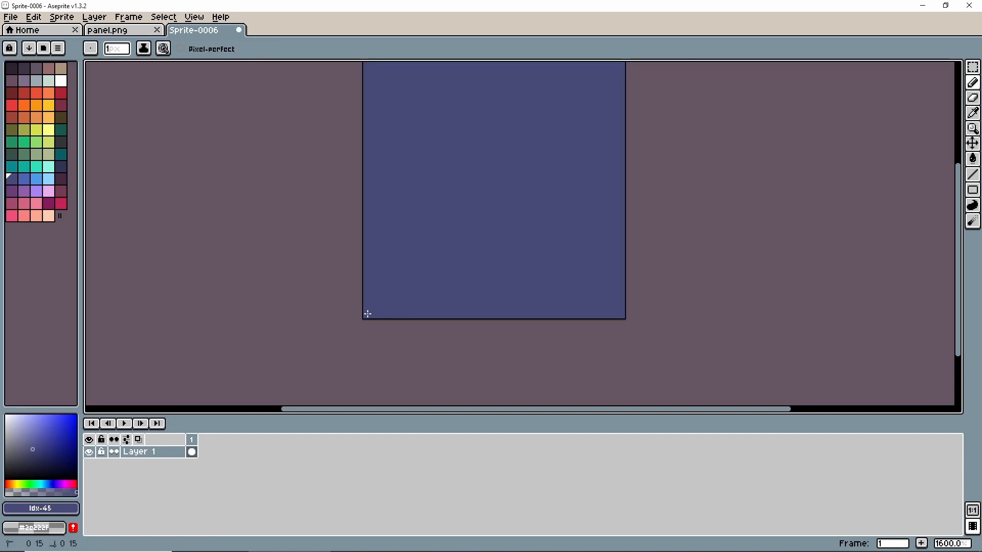
right_click(371, 311)
right_click(616, 311)
scroll(605, 153, "up", 2)
right_click(618, 129)
right_click(371, 132)
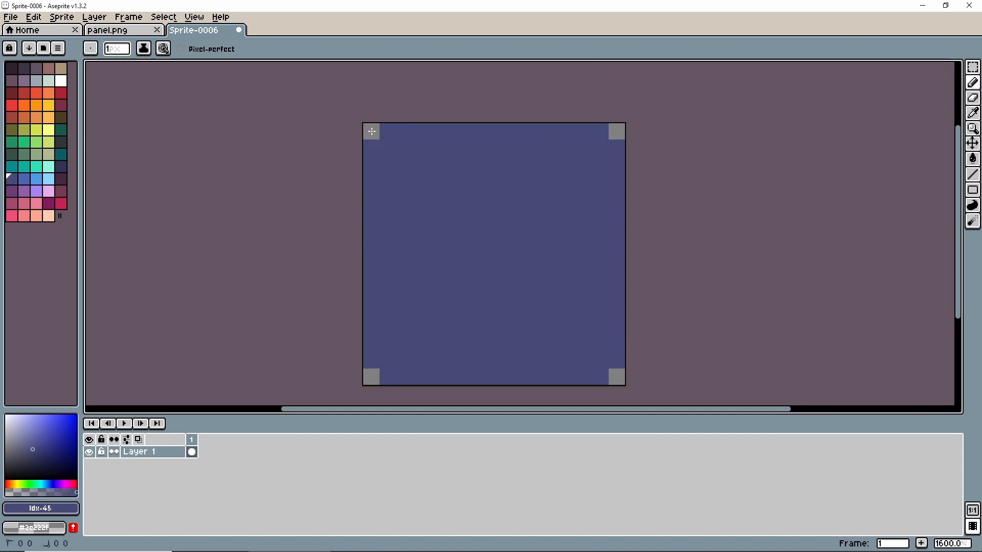
Draw the bottom and right edges of an inner rectangle in blue Idx-47, leaving two dark rows beneath, and undo the overlong top line.
left_click(24, 179)
left_click(37, 184)
left_click(387, 345)
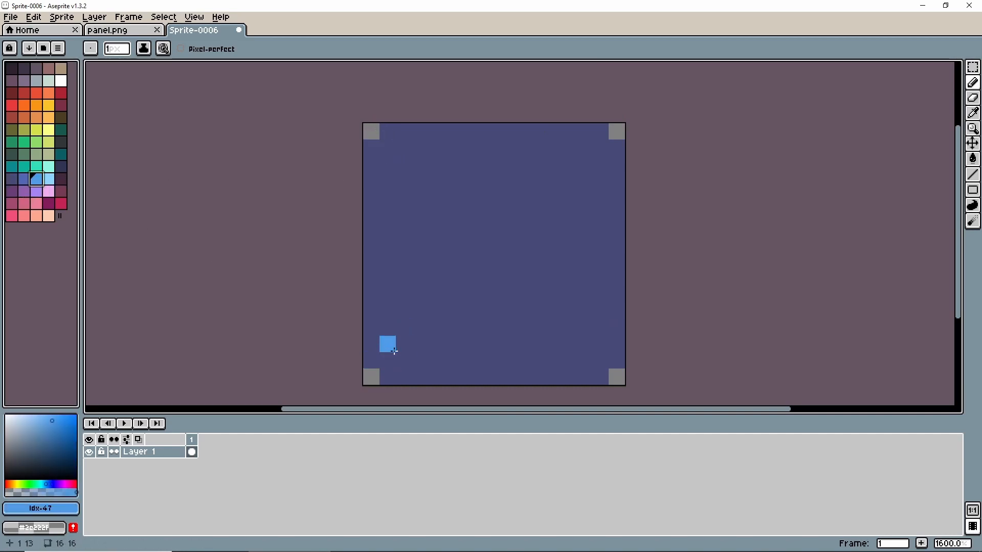
left_click(600, 344, "shift")
left_click(599, 150, "shift")
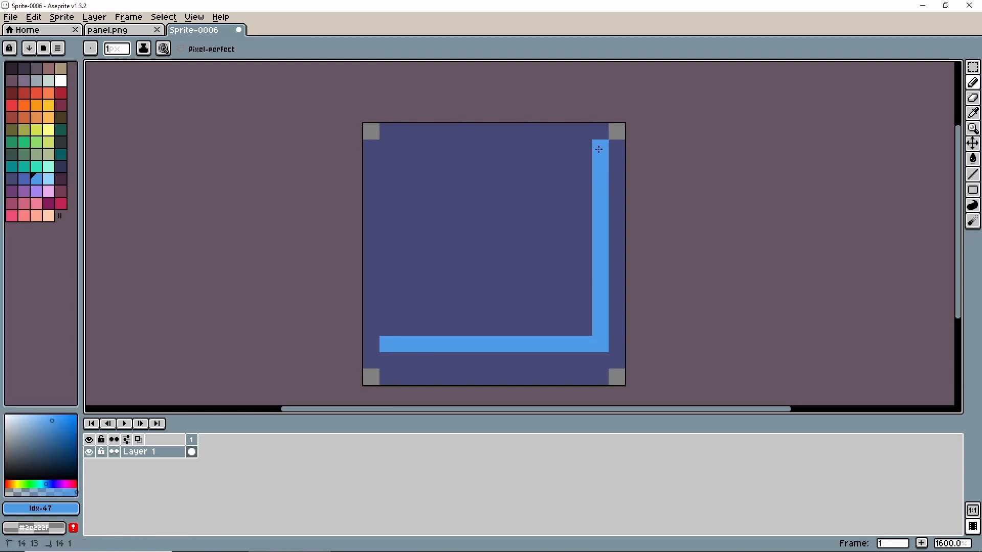
left_click(378, 152, "shift")
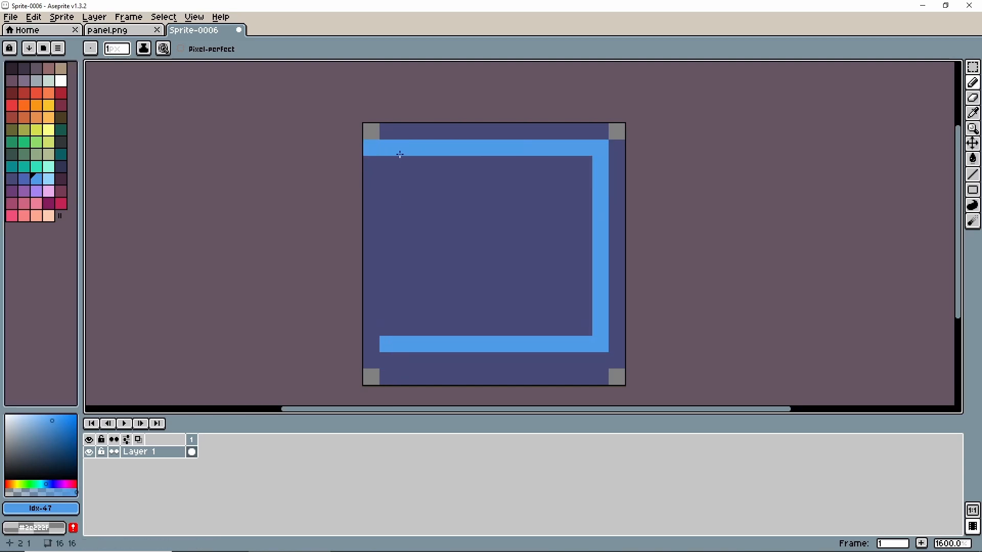
key("ctrl+z")
Complete the inner rectangle's top and left edges in the same blue and fill its interior.
left_click(390, 148)
left_click(580, 144, "shift")
left_click(388, 160)
left_click(392, 321, "shift")
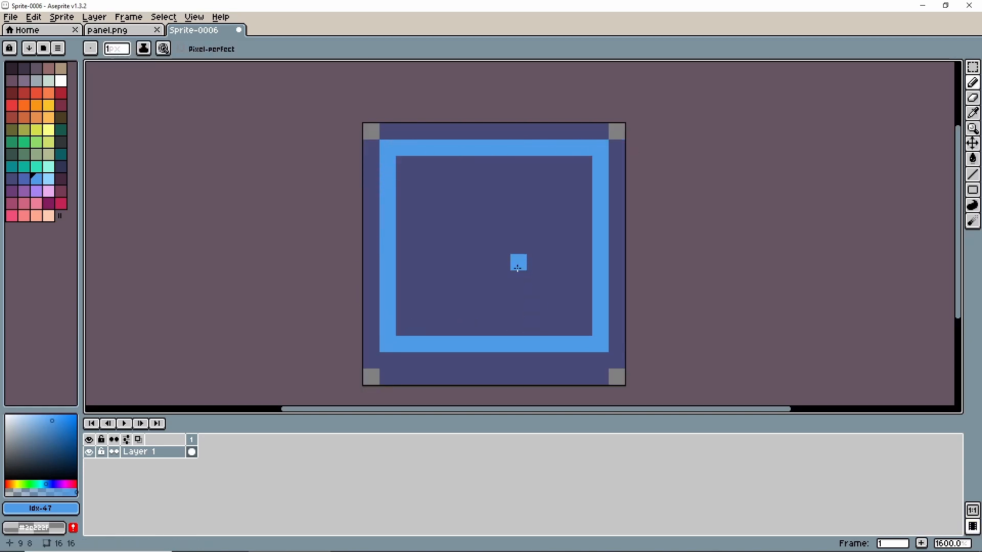
key("g")
left_click(520, 252)
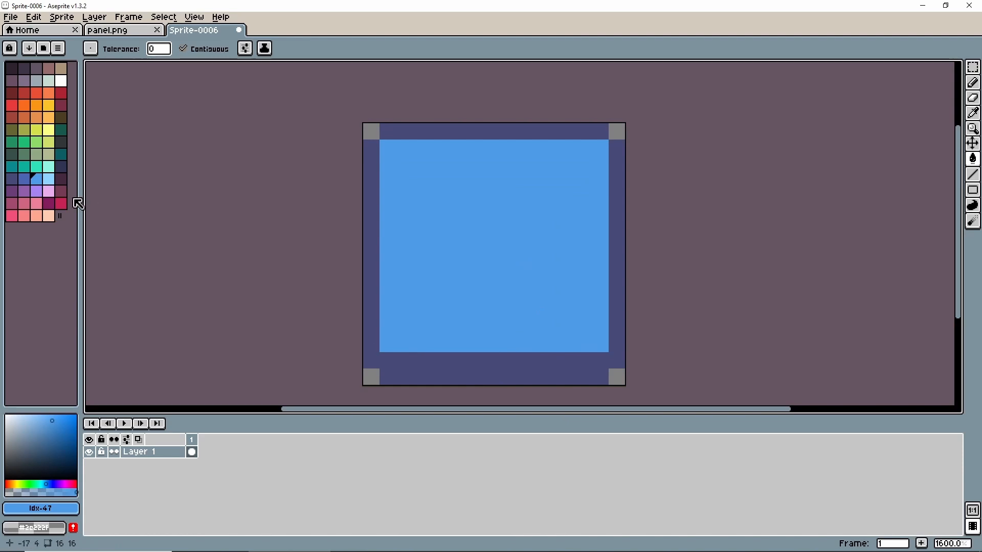
Draw a one-pixel shading line in blue Idx-46 directly below the light blue area, between the side borders.
left_click(23, 178)
left_click(391, 359)
key("ctrl+z")
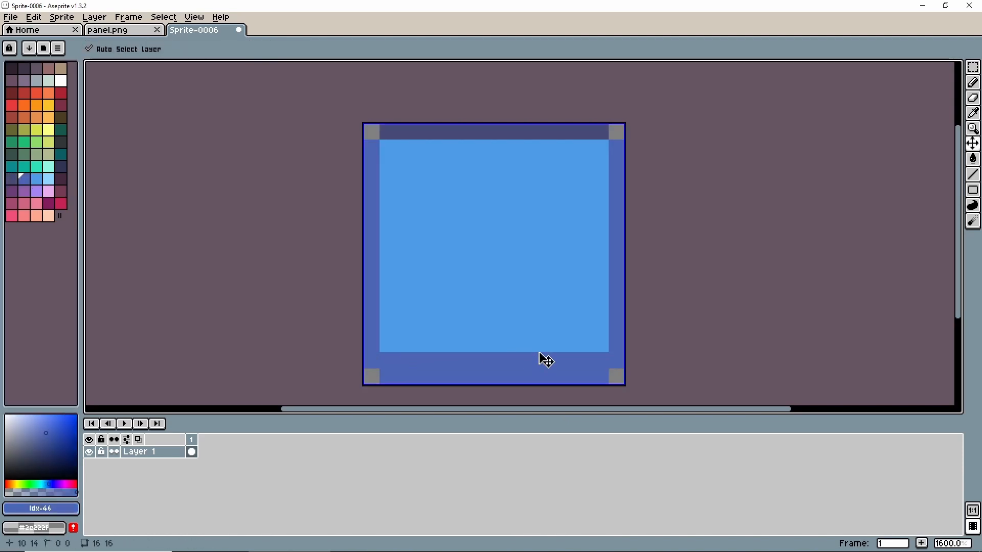
key("b")
left_click(389, 358)
left_click(596, 355, "shift")
scroll(519, 179, "down", 1)
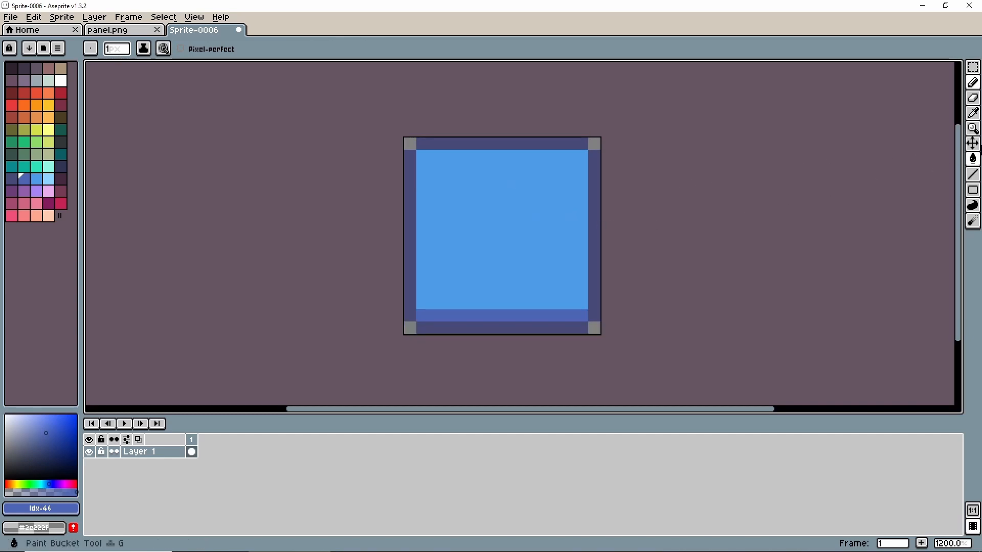
Sample the border color #484a77 and paint the inner corner pixels with it to round off the button's face.
key("i")
left_click(596, 314)
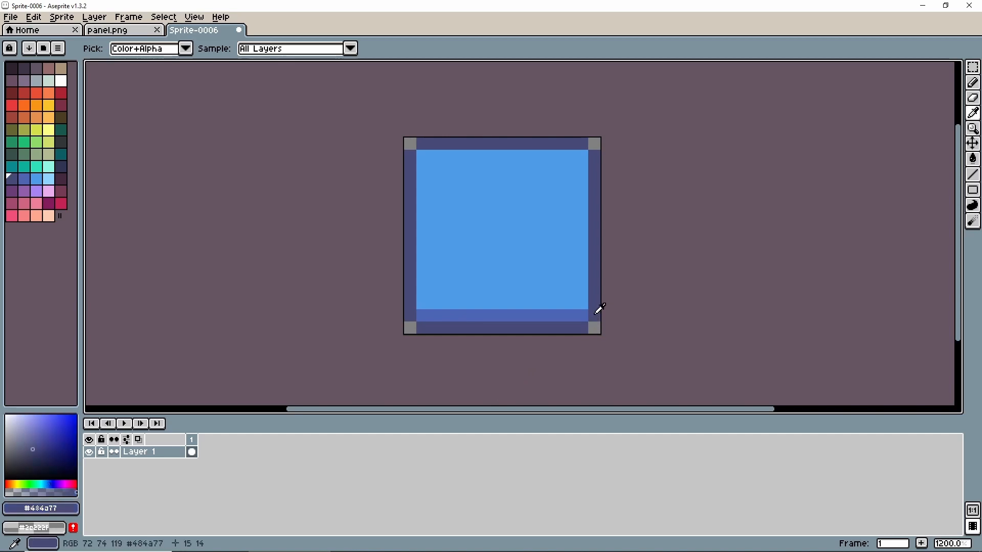
key("b")
left_click(581, 305)
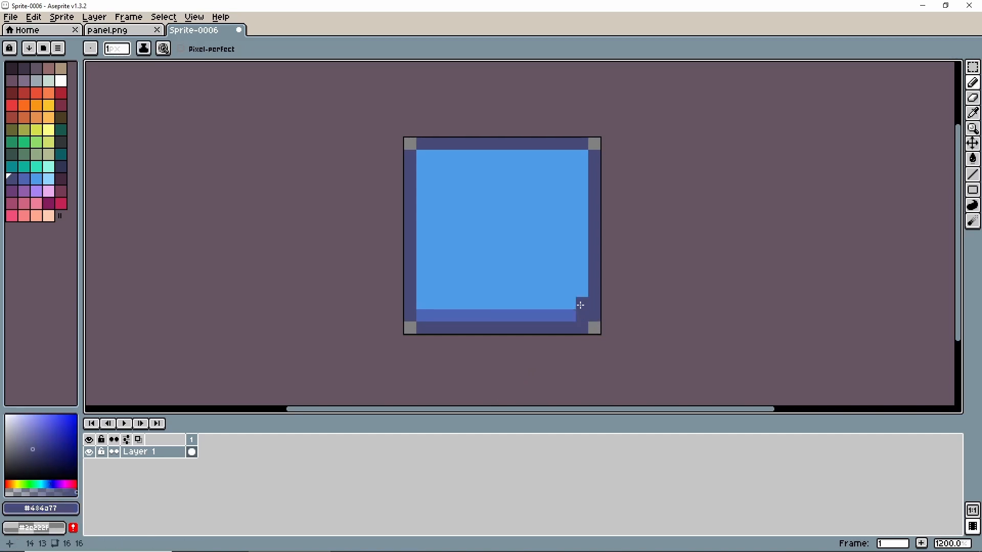
left_click(422, 303)
left_click(421, 156)
left_click(421, 164)
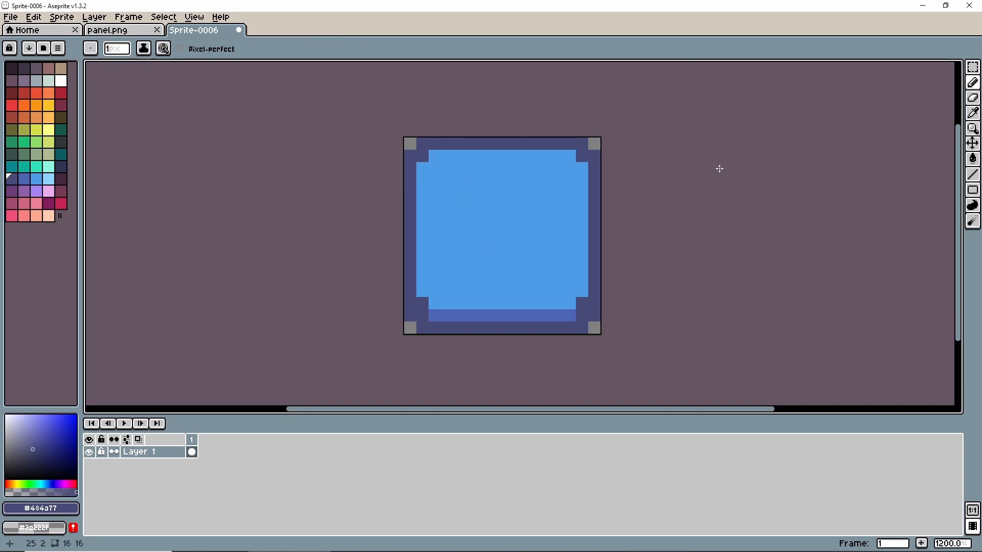
Save the sprite as button.png in the project's UI folder.
key("ctrl+s")
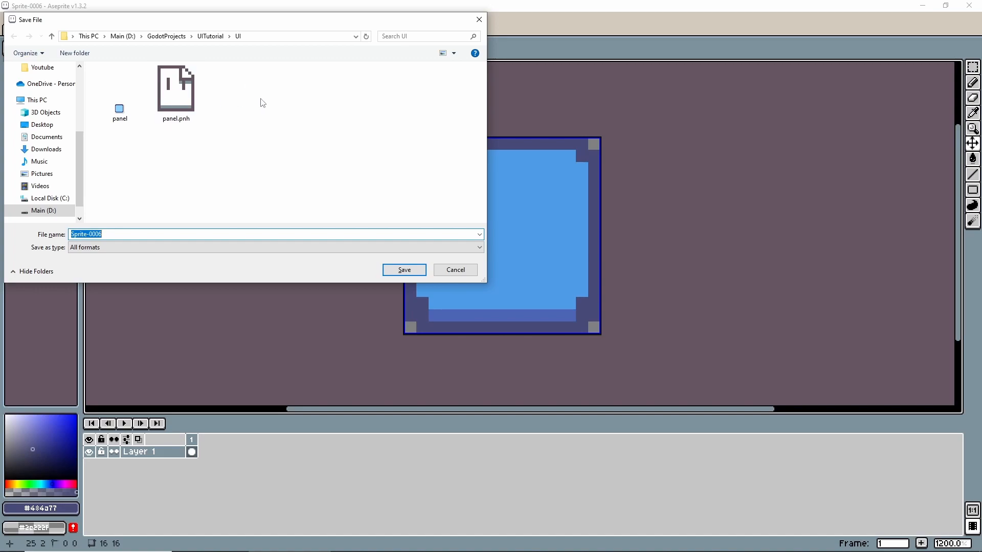
type("button.png")
key("Return")
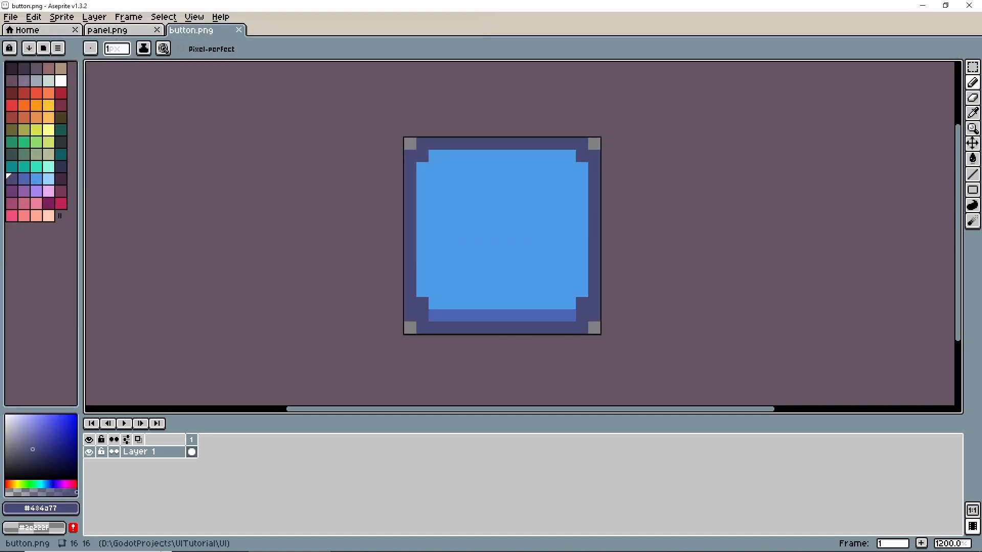
Extend the canvas height to 32 px, anchored at the top so the new space is added below the button.
left_click(10, 17)
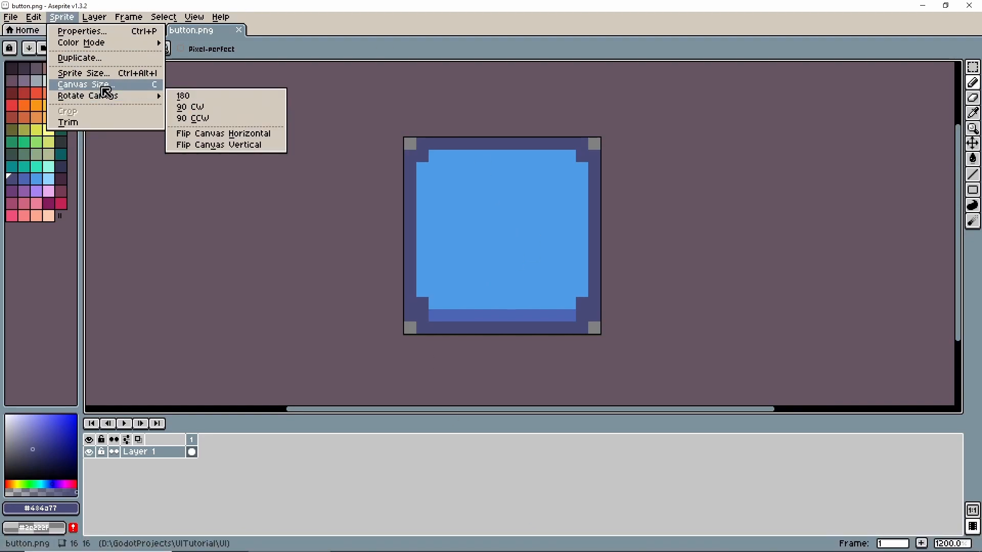
left_click(97, 84)
left_click(361, 117)
type("32")
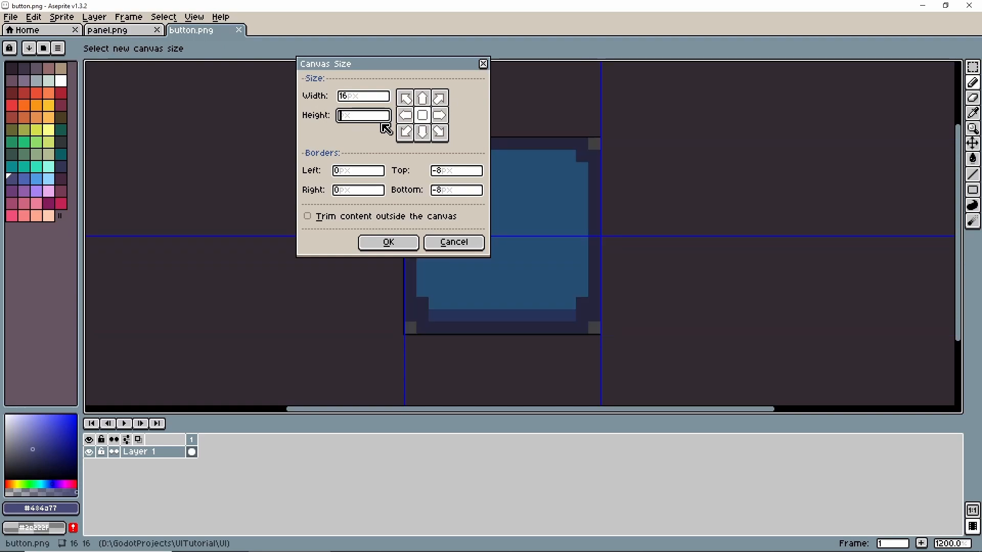
left_click(422, 97)
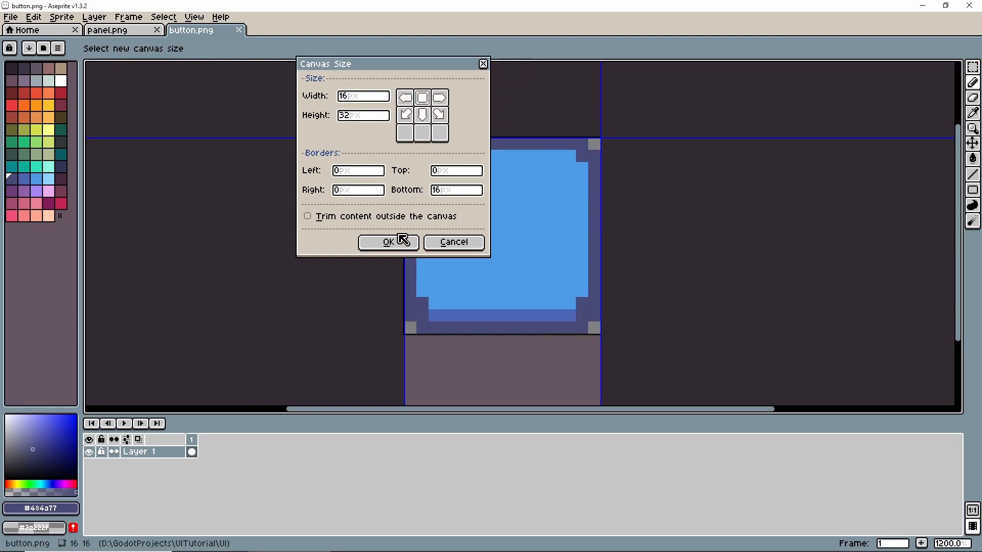
left_click(388, 242)
Copy the 16 x 16 button tile into the empty lower half of the canvas and deselect it.
key("m")
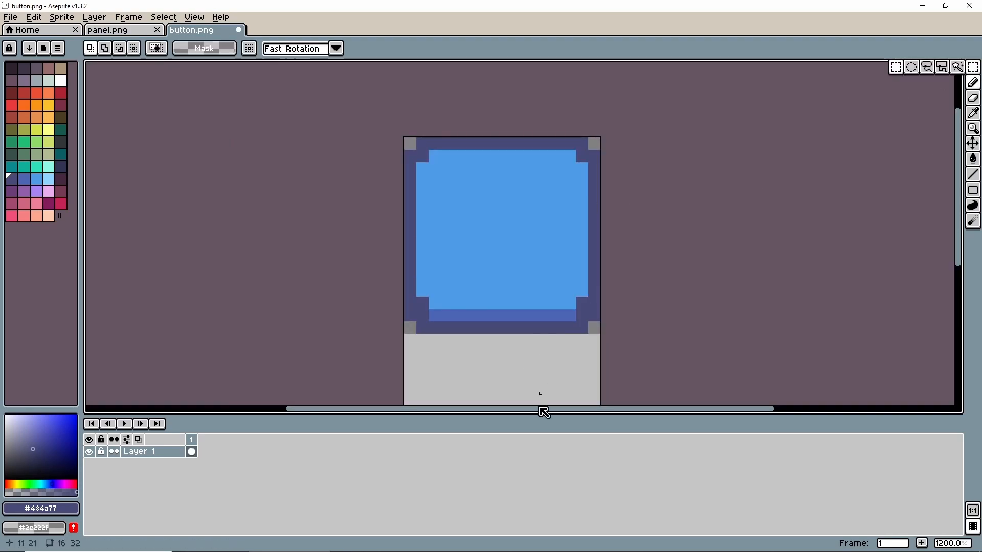
left_click_drag(595, 327, 394, 142)
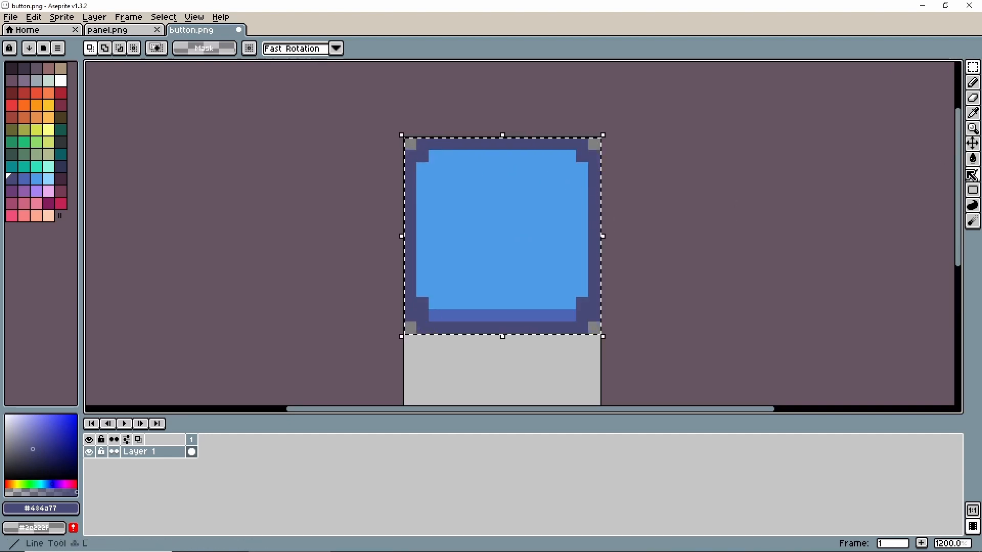
left_click_drag(961, 177, 951, 265)
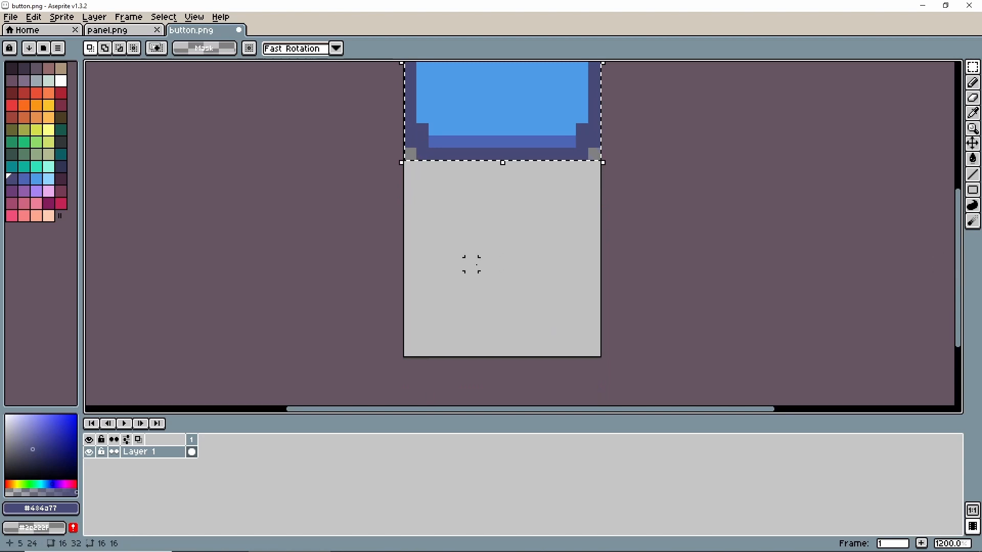
left_click(490, 139)
left_click_drag(490, 139, 507, 292)
left_click(742, 252)
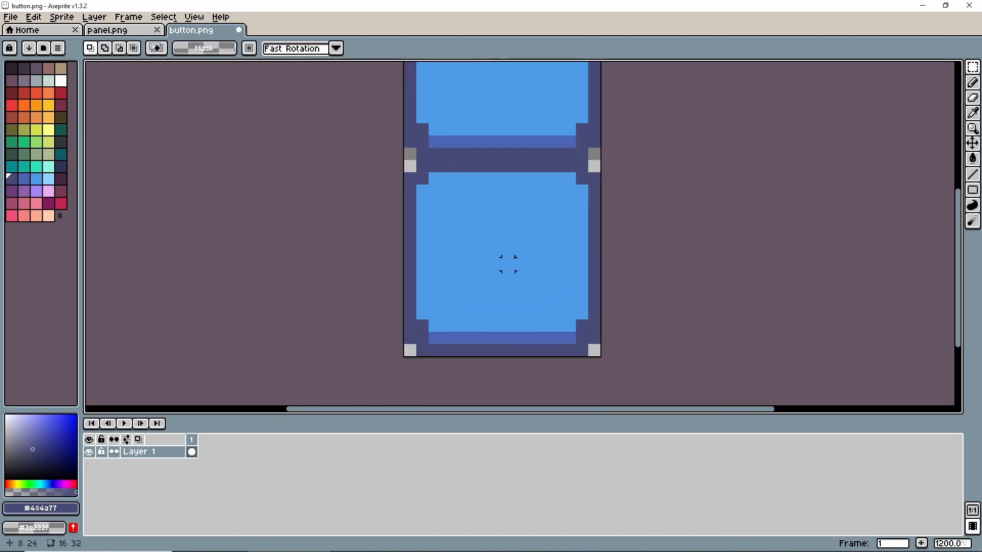
Sample the face color #4d9be6, paint over the lower button's shading row and its adjoining corner pixels, and save the sprite.
key("i")
left_click(510, 250)
key("b")
left_click(434, 336)
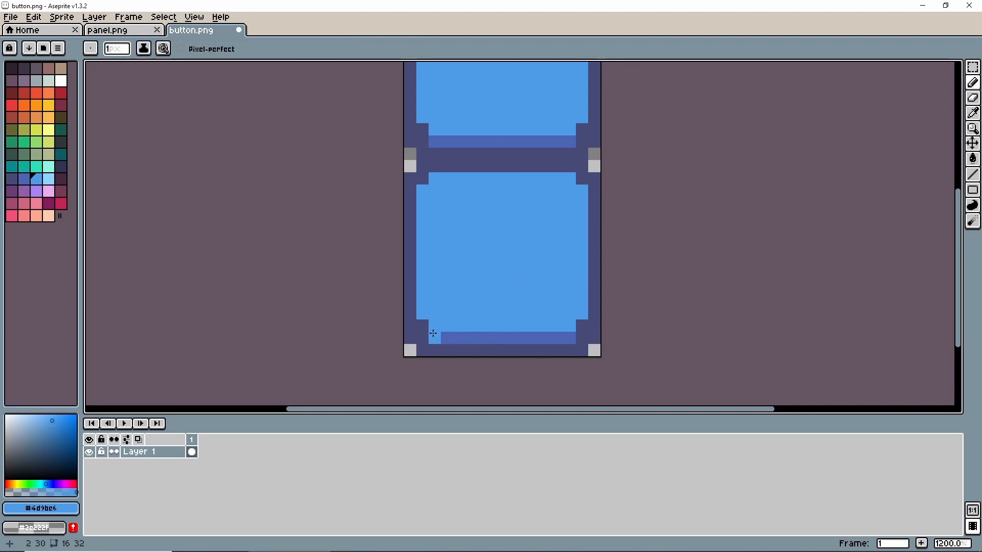
left_click(573, 339, "shift")
left_click(422, 327)
key("ctrl+s")
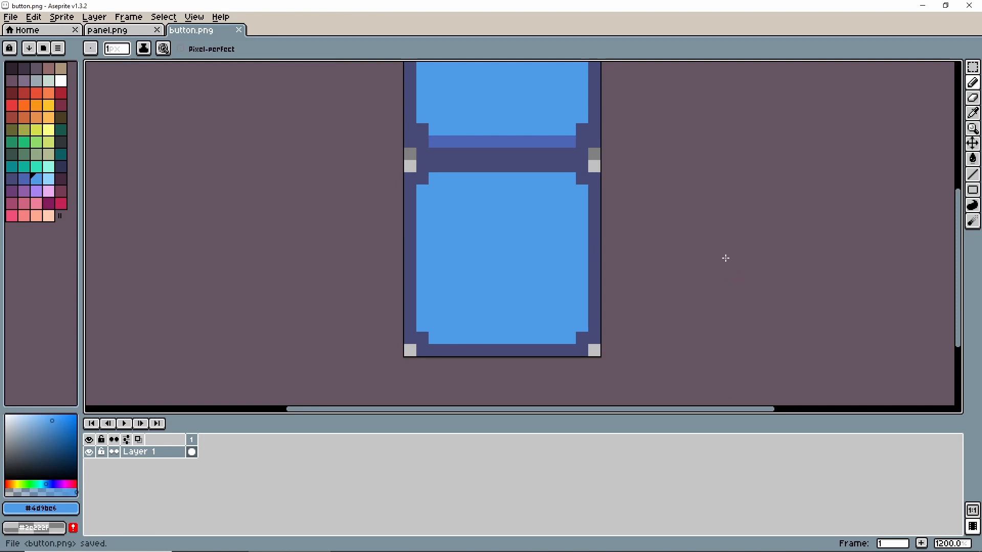
Sample the border color #484a77, thicken the lower button's top border by one pixel with stepped inner corners, and save the sprite.
key("i")
left_click(423, 180)
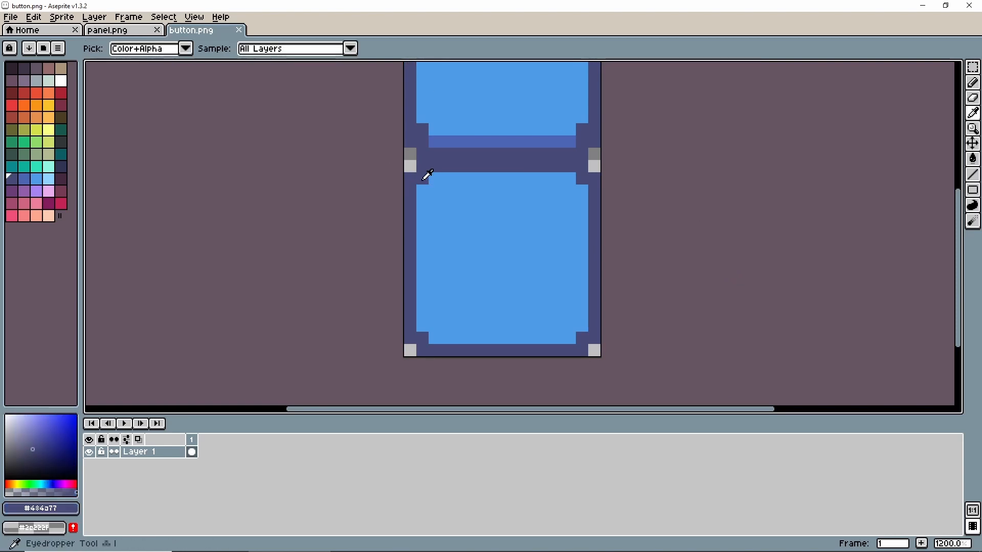
key("b")
left_click(423, 191)
left_click(434, 178)
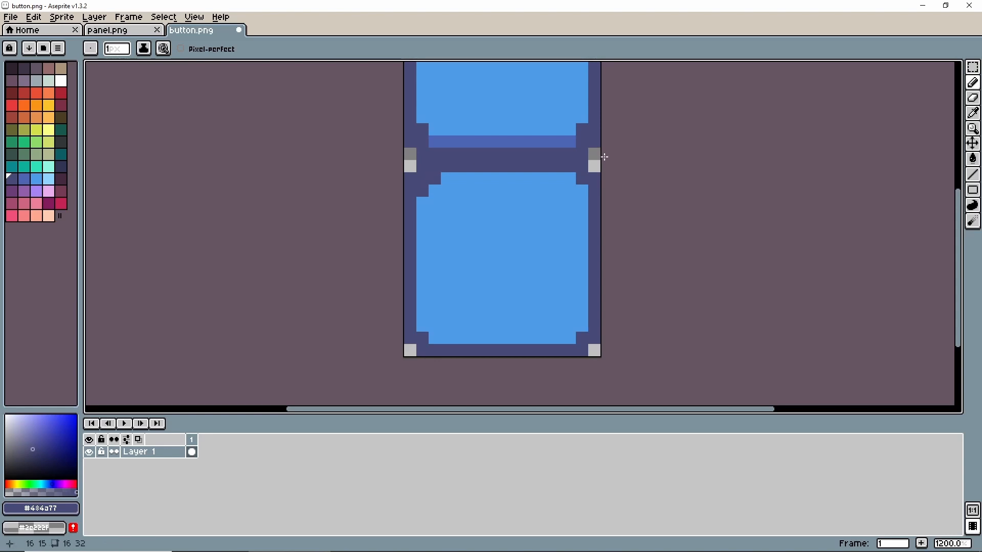
left_click(570, 179, "shift")
left_click(582, 191)
key("ctrl+s")
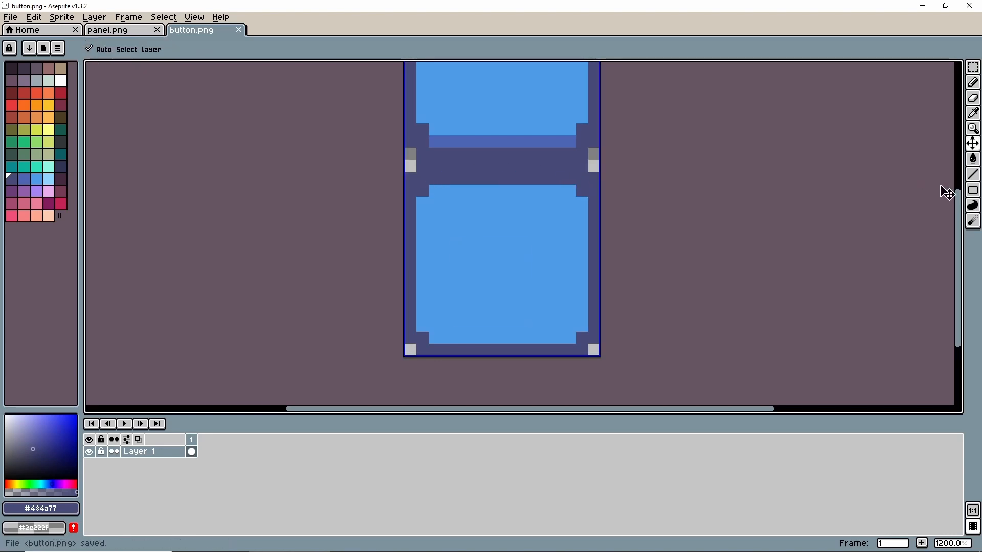
Sample the shading color #4d65b4, paint the upper button's two bottom inner corner pixels with it, and save the sprite.
scroll(493, 136, "up", 1)
scroll(493, 136, "down", 4)
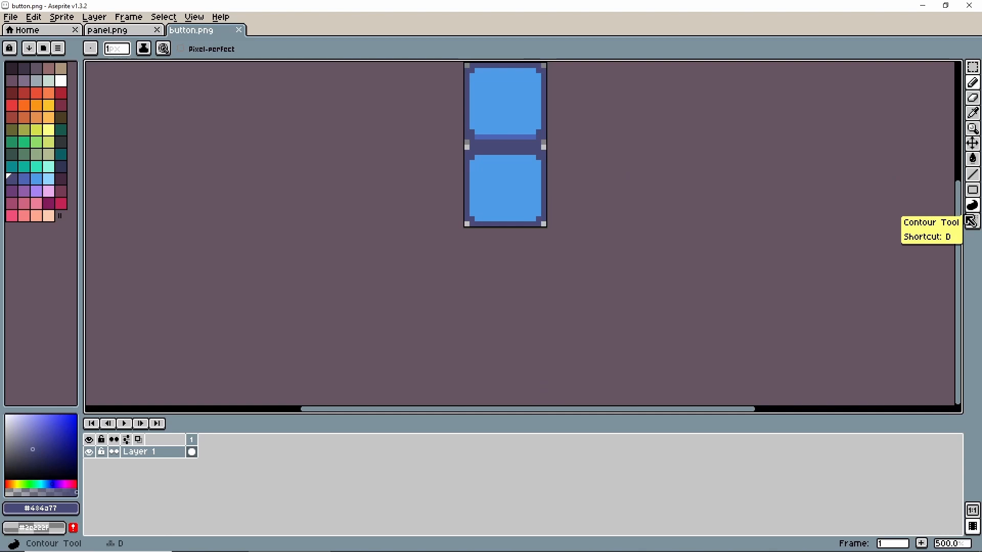
left_click_drag(956, 215, 955, 203)
scroll(465, 106, "up", 4)
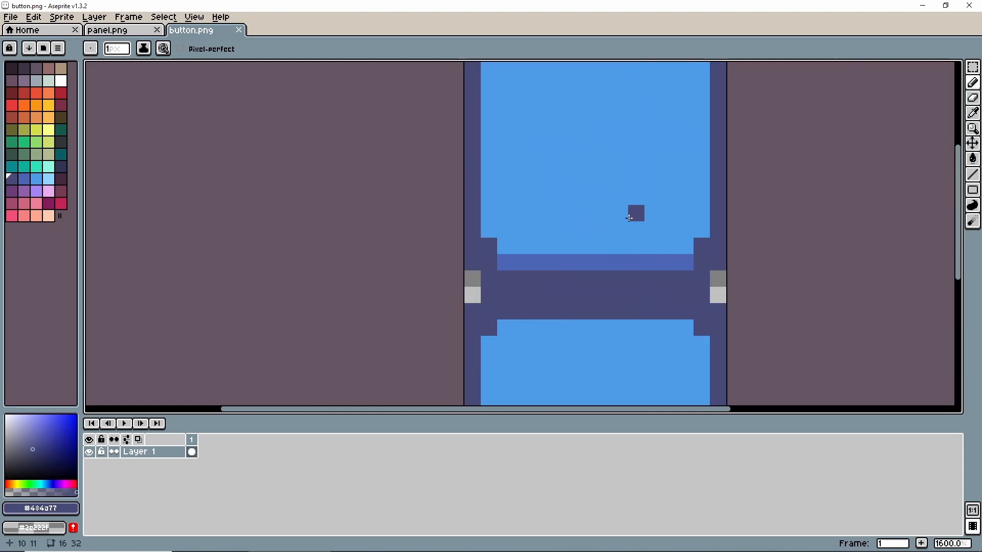
key("i")
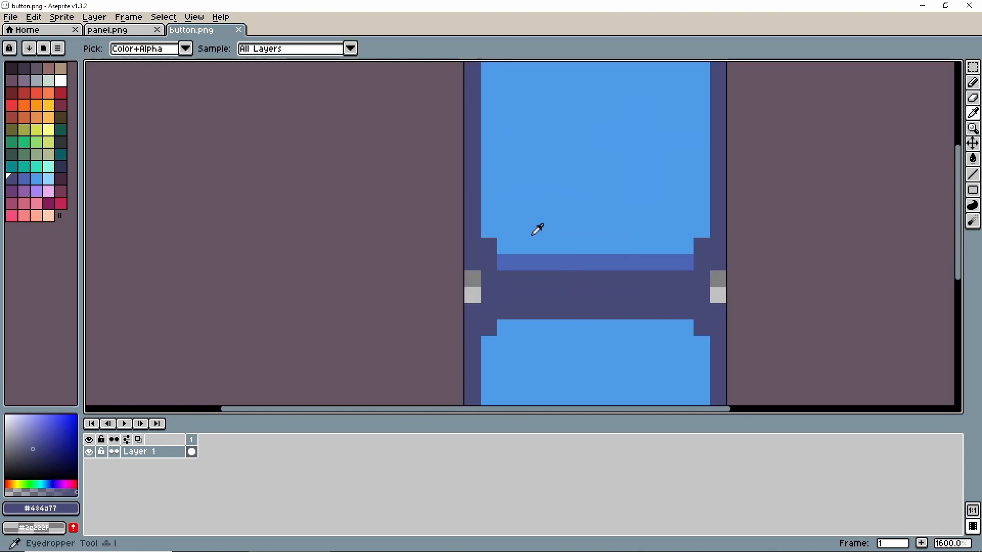
left_click(512, 259)
key("b")
left_click(489, 246)
left_click(702, 246)
scroll(726, 234, "down", 1)
scroll(778, 271, "down", 2)
scroll(816, 278, "up", 1)
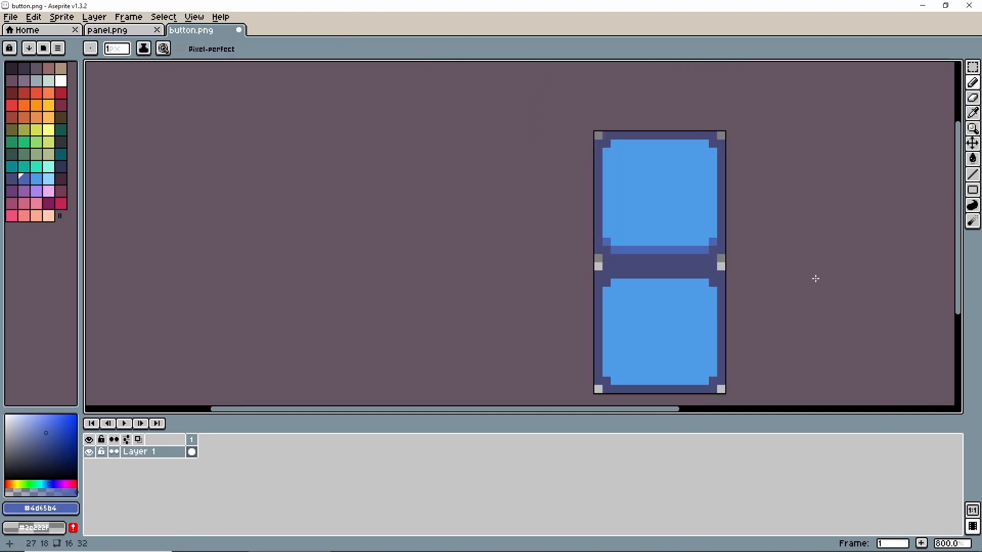
key("ctrl+s")
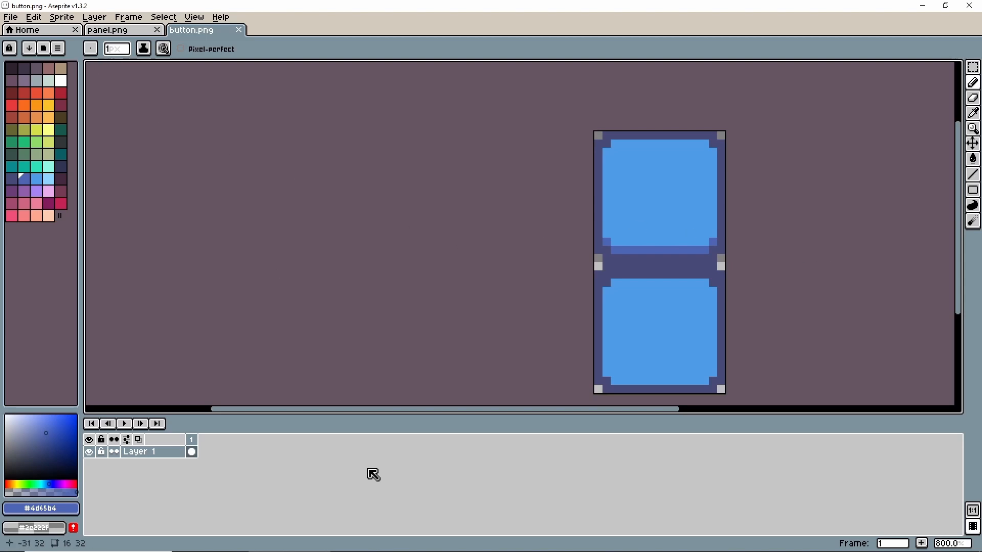
Switch to Godot, open ui_theme.tres in an enlarged theme editor, and add the Button item type.
mouse_move(345, 551)
left_click(371, 542)
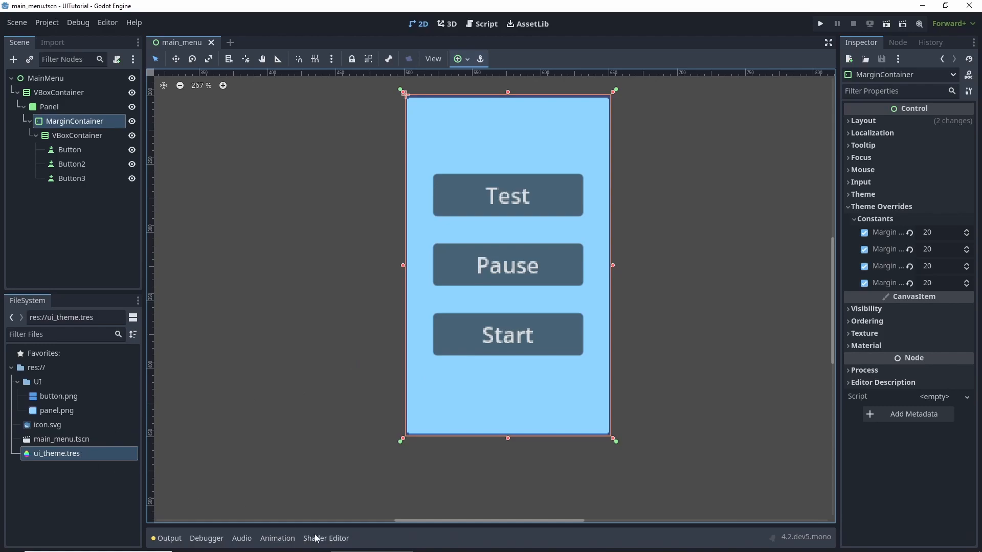
double_click(61, 454)
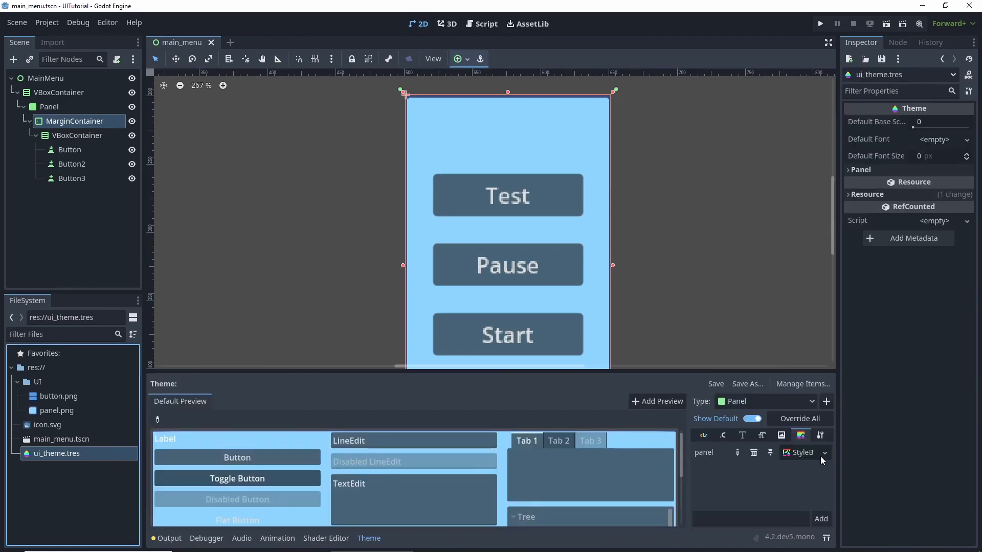
left_click_drag(709, 370, 710, 266)
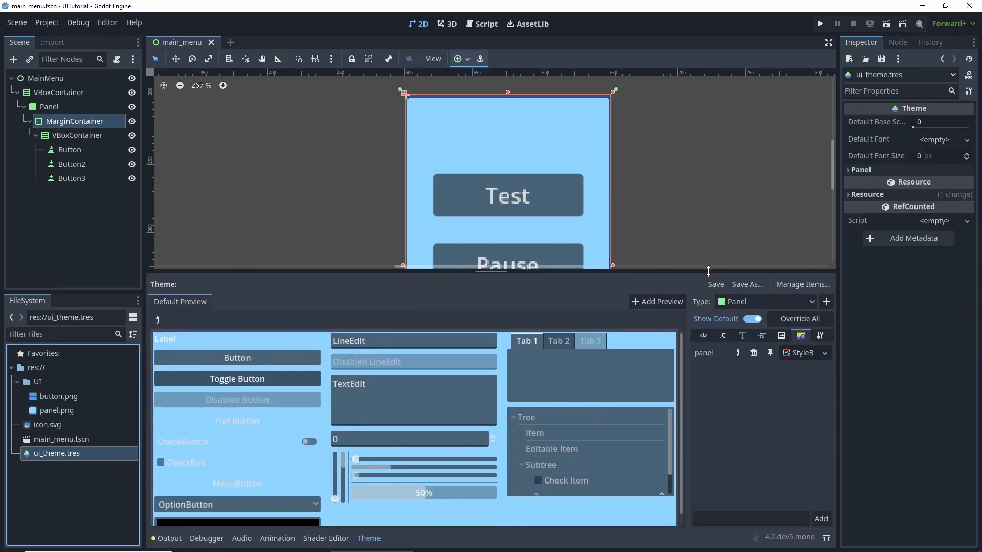
left_click(826, 297)
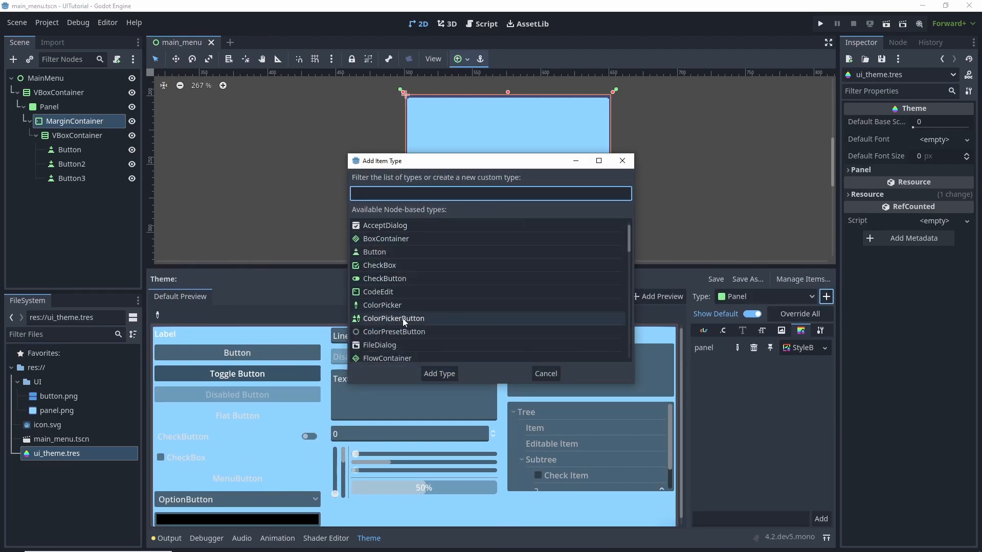
type("But")
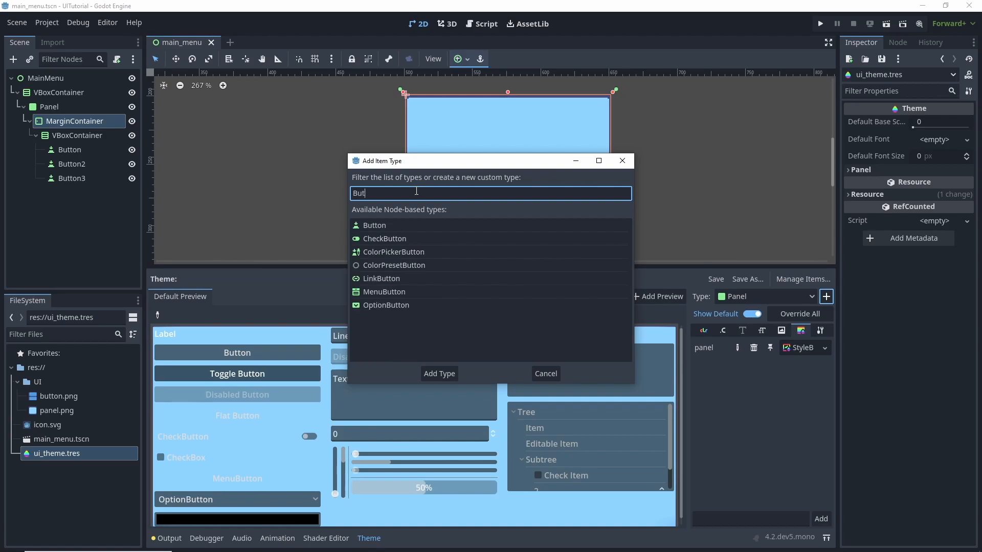
type("ton")
double_click(378, 226)
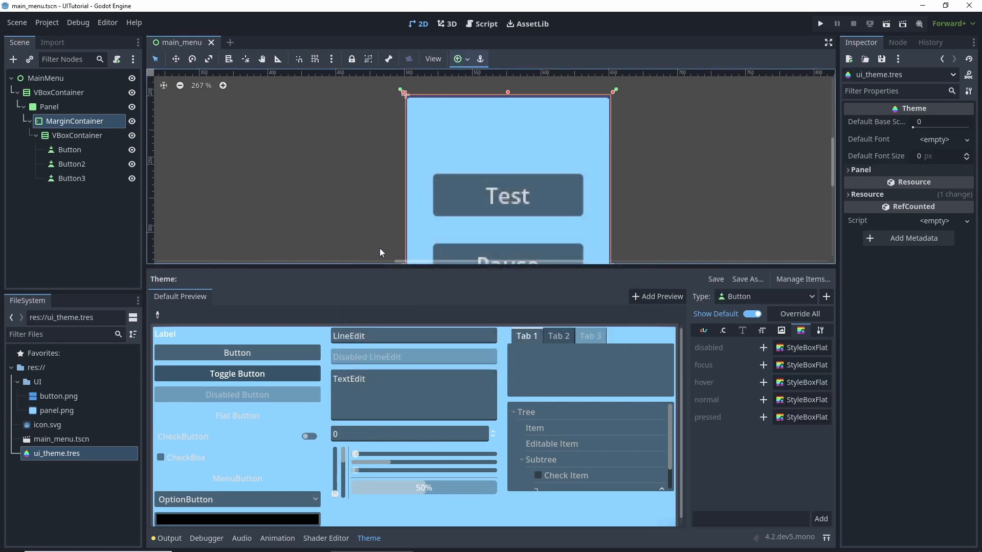
Override the Button type's focus style with a new StyleBoxEmpty, leaving it unpinned as a main style.
left_click(763, 365)
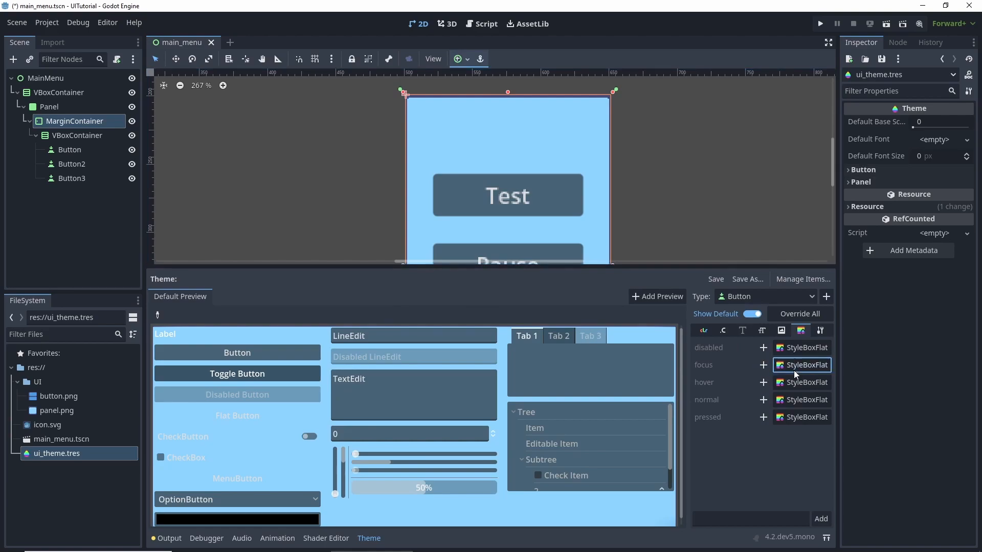
left_click(763, 365)
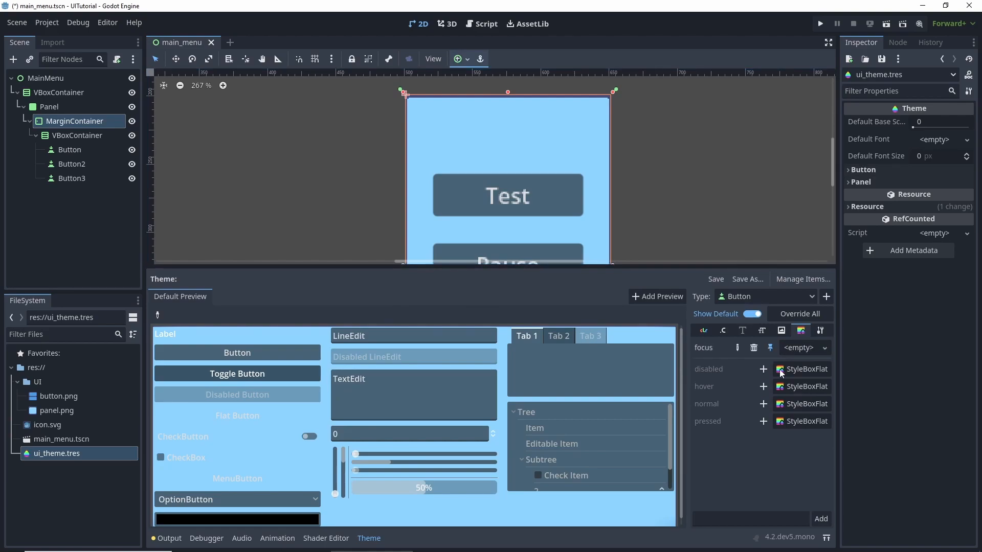
left_click(824, 347)
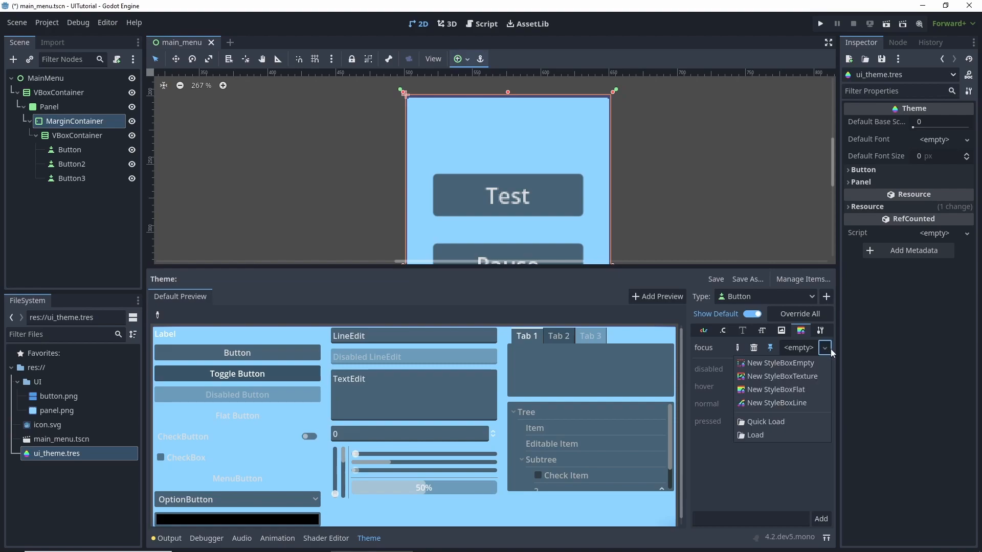
left_click(771, 348)
left_click(770, 349)
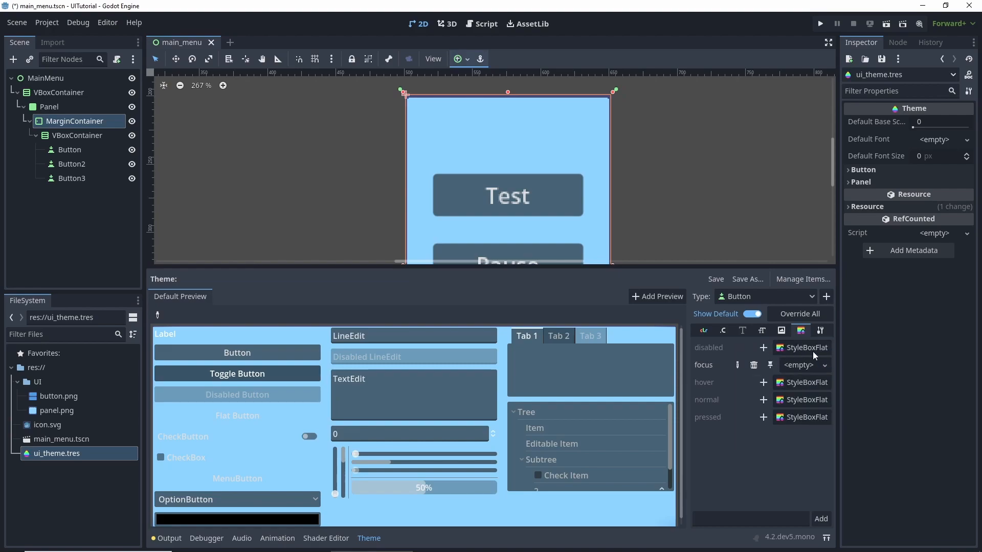
left_click(825, 365)
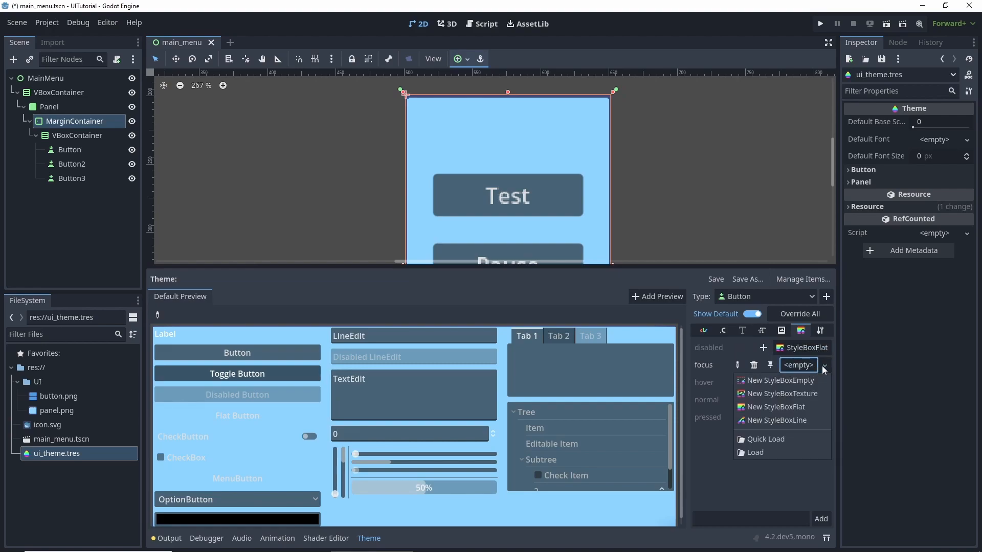
left_click(777, 380)
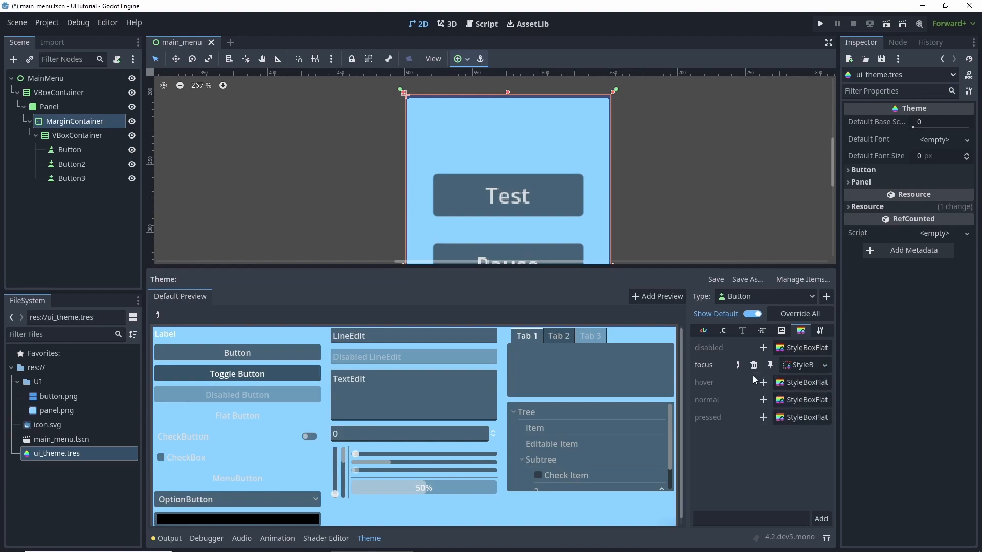
Override the Button type's hover and normal styles, giving each a new StyleBoxTexture.
left_click(764, 386)
left_click(800, 384)
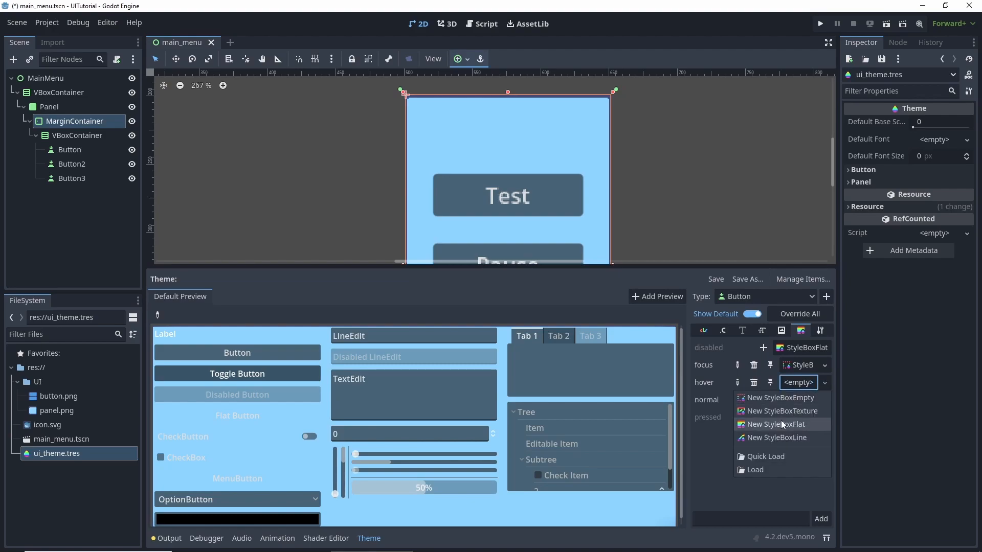
left_click(780, 424)
left_click(801, 400)
left_click(810, 435)
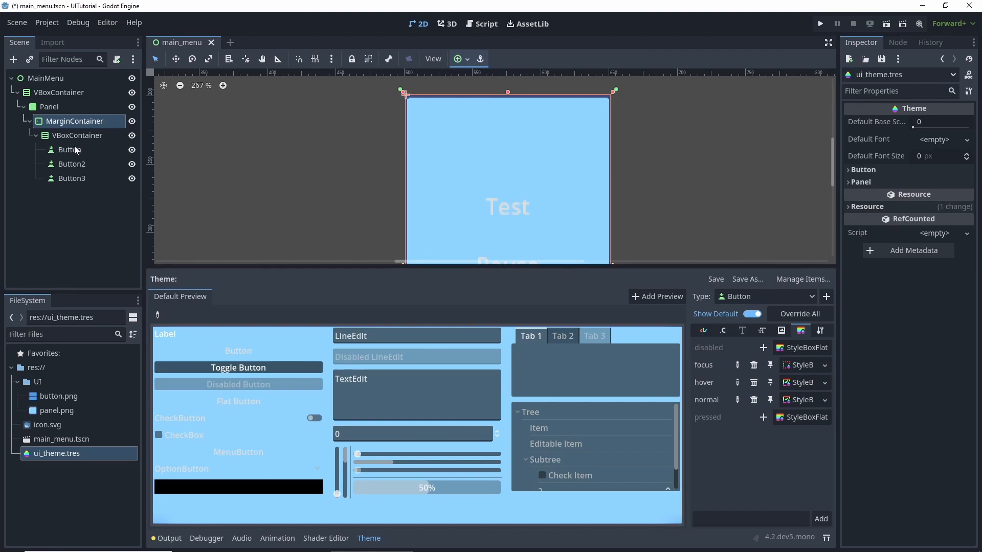
Open the Button type's hover StyleBoxTexture from ui_theme.tres and assign button.png as its texture.
left_click(803, 383)
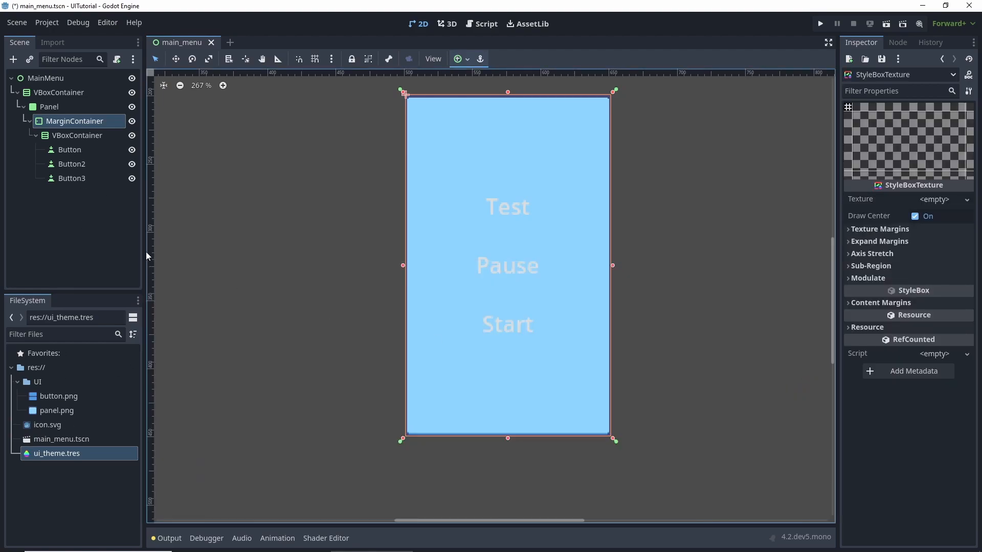
left_click(55, 455)
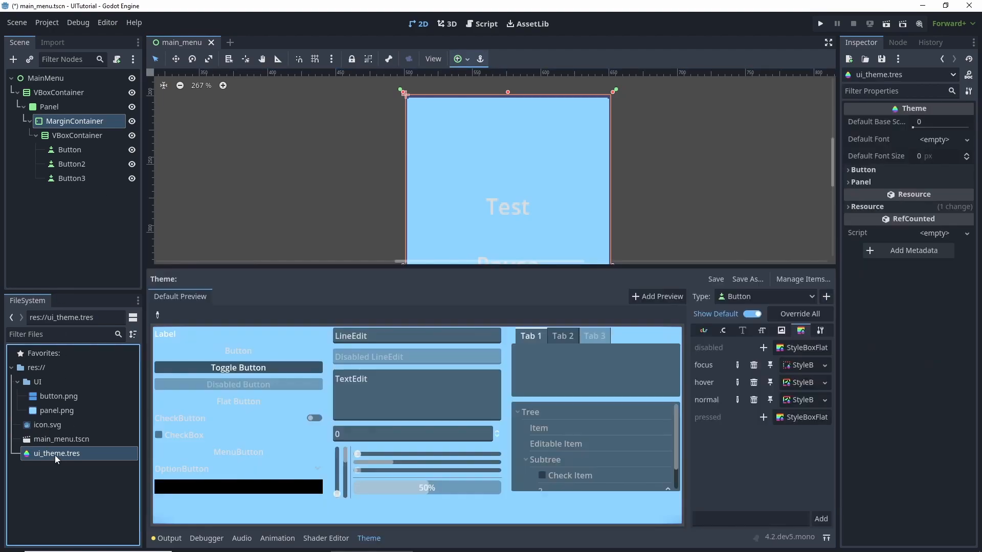
left_click(794, 384)
left_click_drag(59, 397, 941, 207)
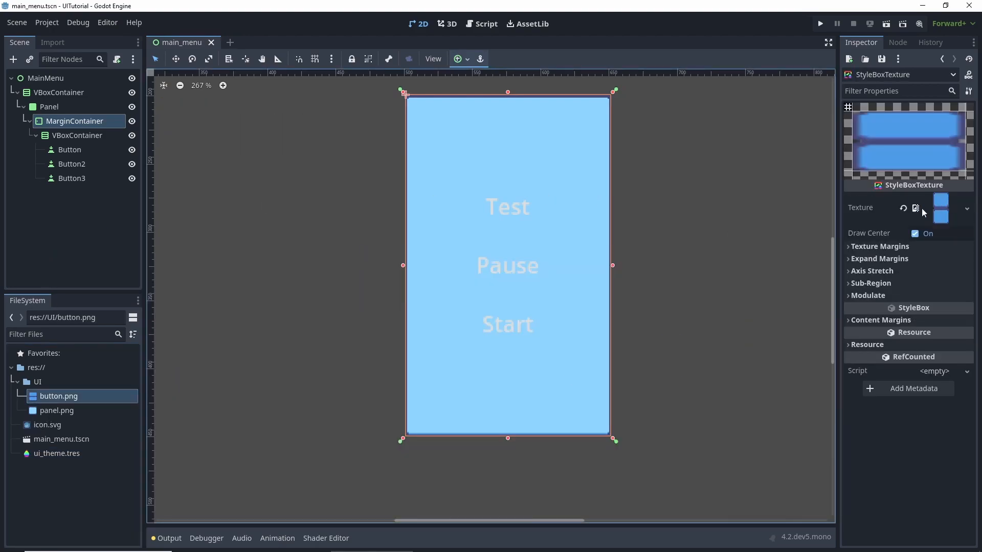
Set the hover texture's sub-region to the upper 16 x 16 px button tile, using Pixel Snap in the Region Editor.
left_click(869, 284)
left_click(917, 347)
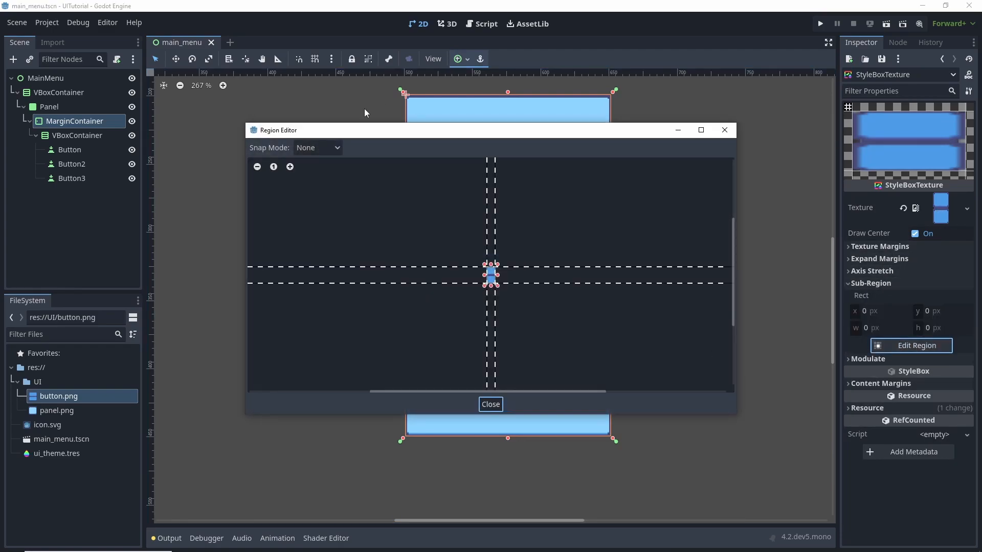
scroll(612, 283, "up", 5)
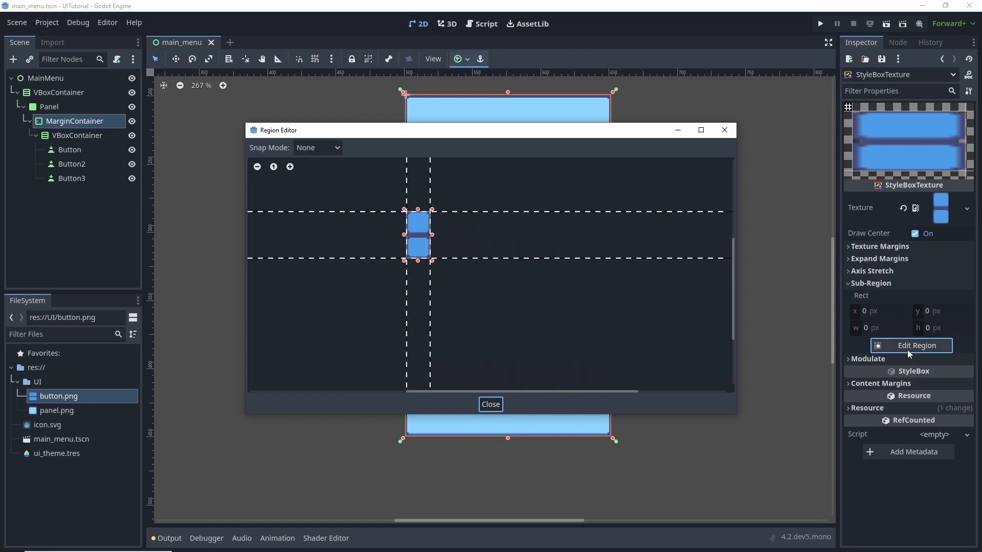
left_click(330, 150)
left_click(331, 176)
scroll(421, 235, "up", 4)
left_click_drag(408, 297, 419, 233)
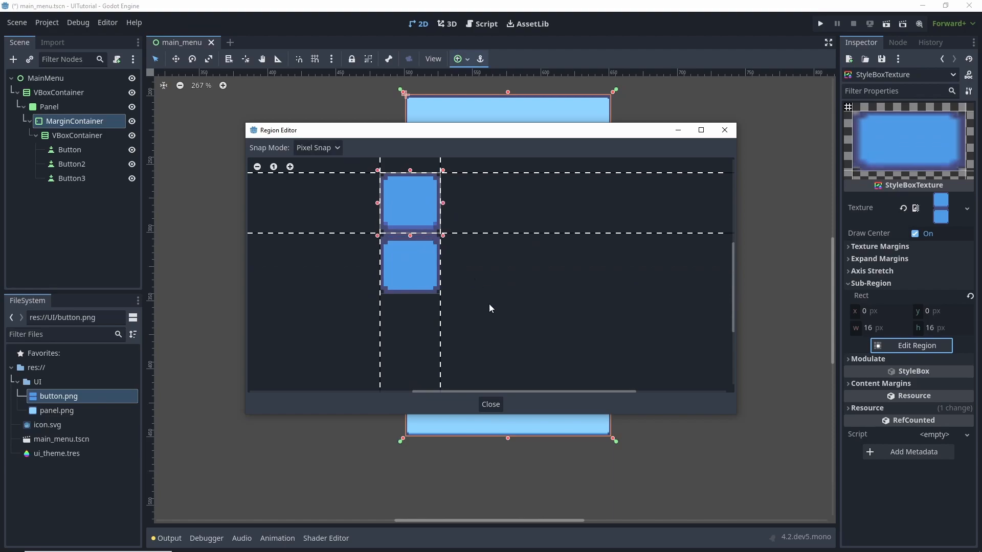
left_click(490, 404)
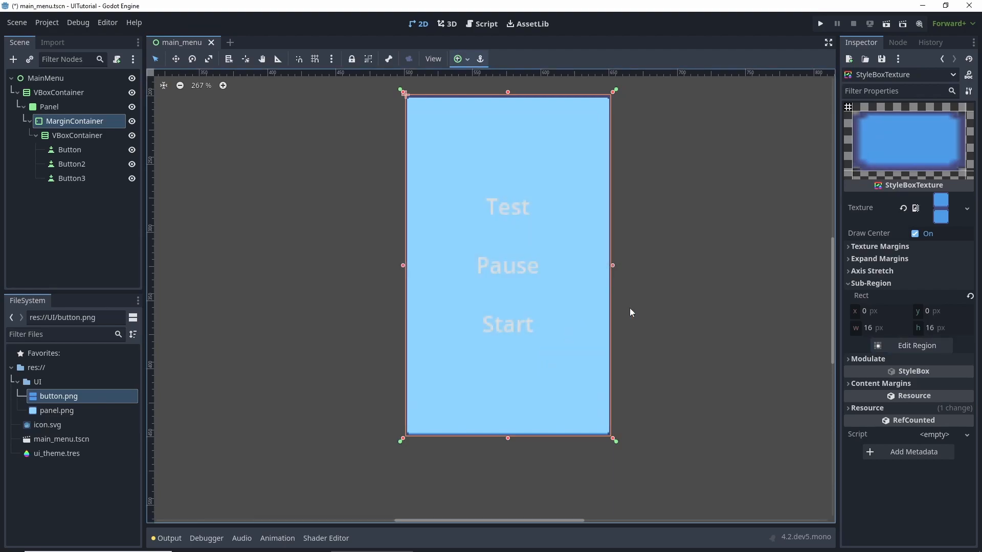
left_click(911, 347)
left_click(724, 130)
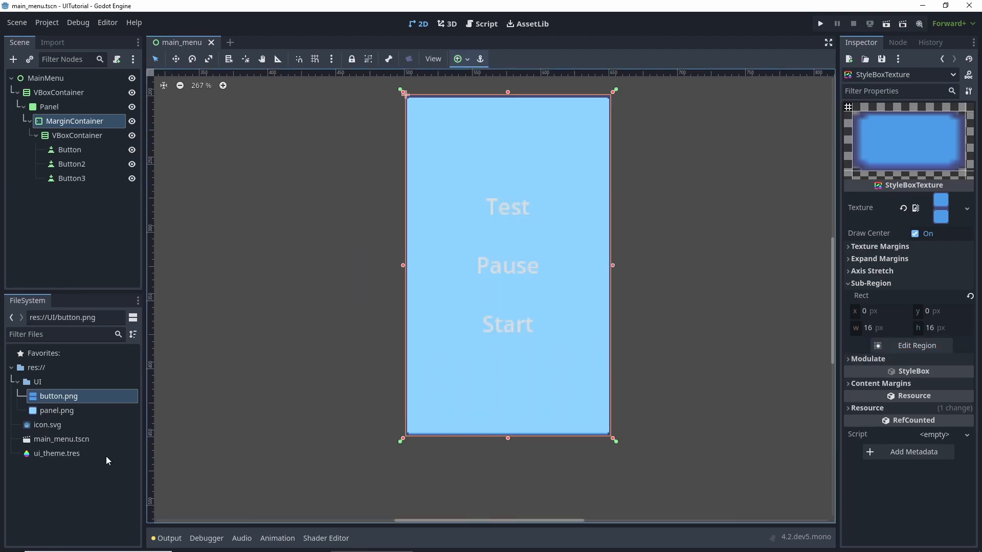
Open the Button type's normal StyleBoxTexture from ui_theme.tres, assign button.png as its texture, and save.
left_click(59, 455)
double_click(59, 455)
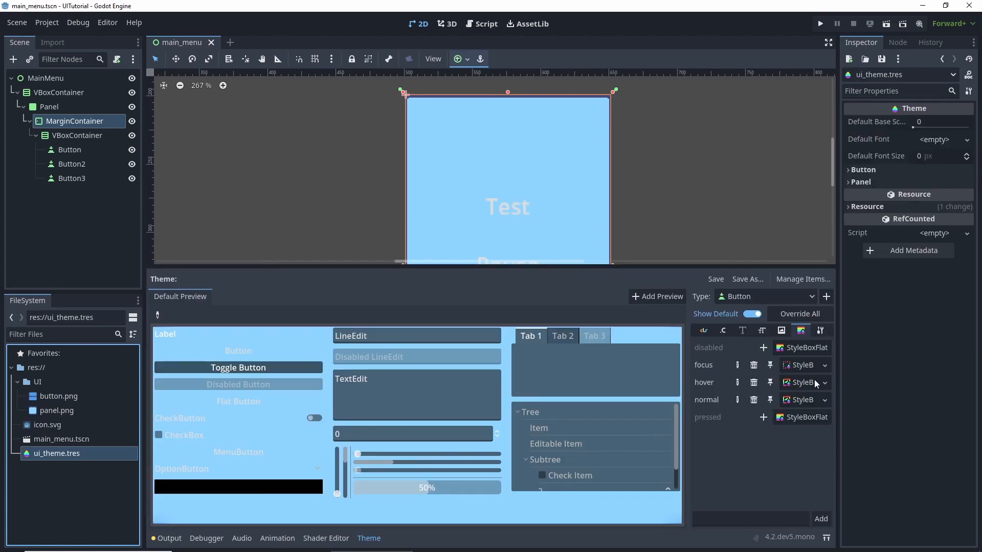
left_click(798, 400)
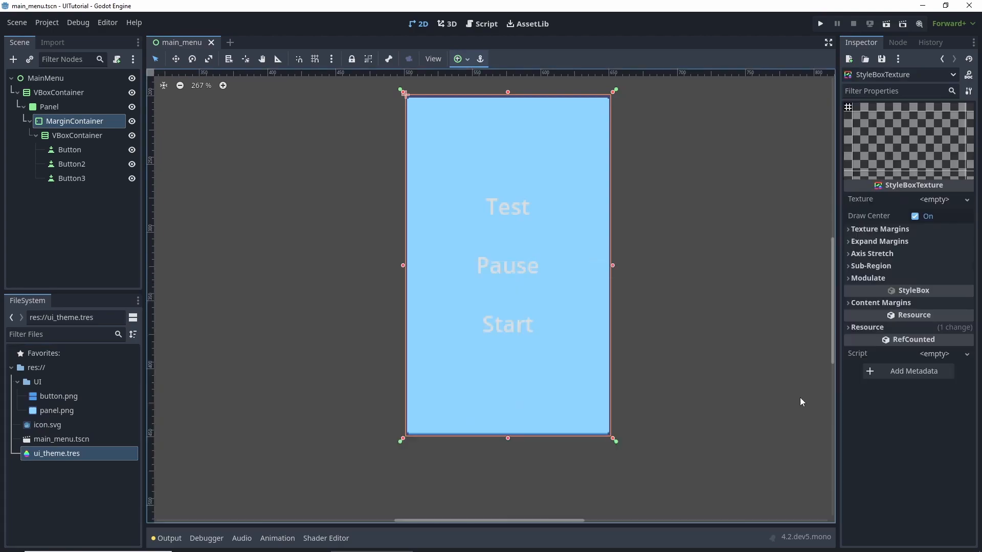
left_click(953, 201)
left_click(974, 198)
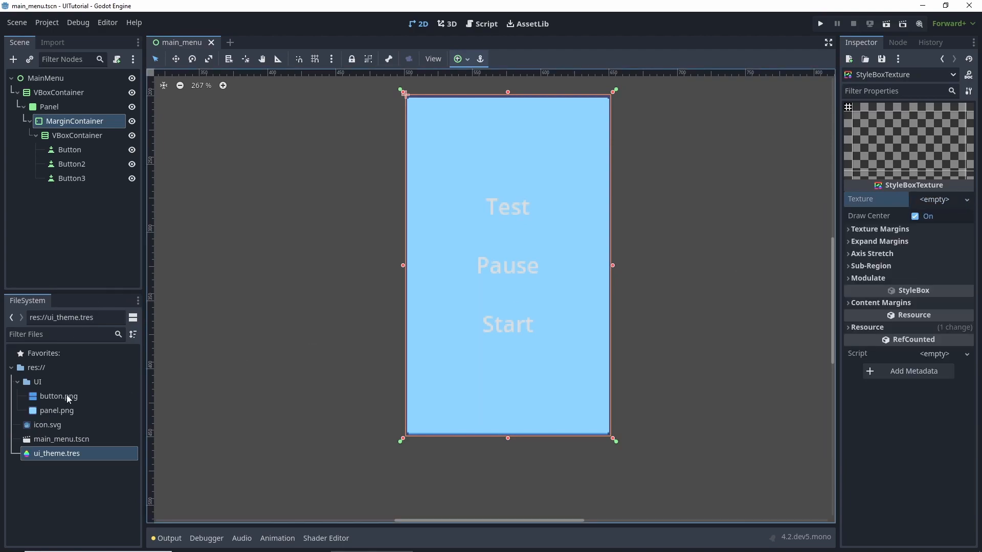
left_click_drag(59, 396, 926, 208)
key("ctrl+s")
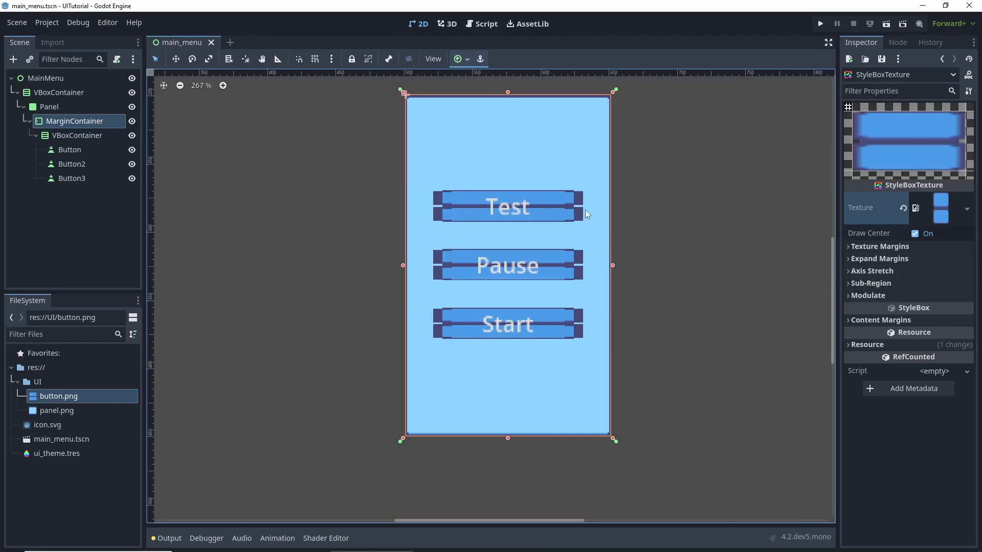
Set the normal texture's sub-region to the upper 16 x 16 px button tile in the Region Editor and save.
left_click(881, 284)
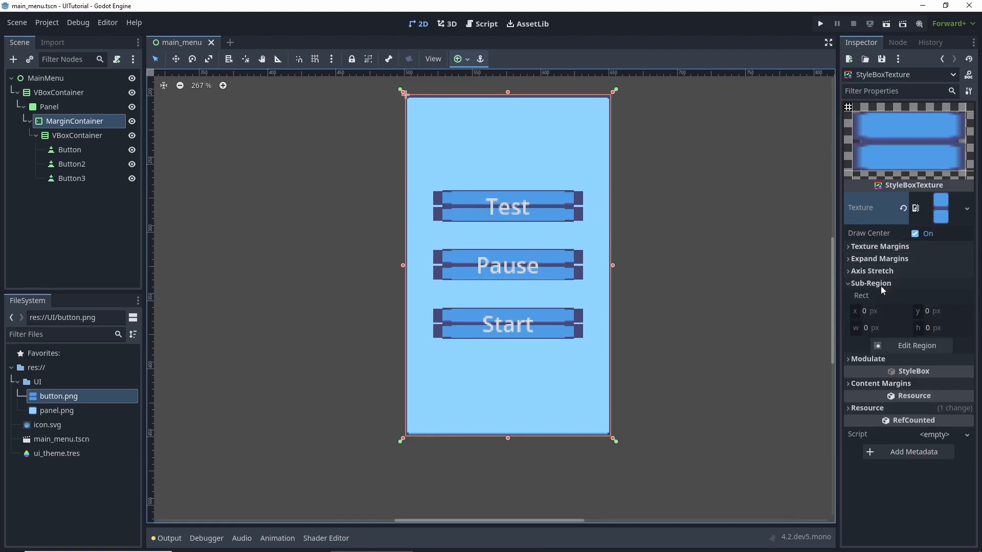
left_click(920, 347)
left_click_drag(483, 337, 511, 276)
left_click(500, 408)
key("ctrl+s")
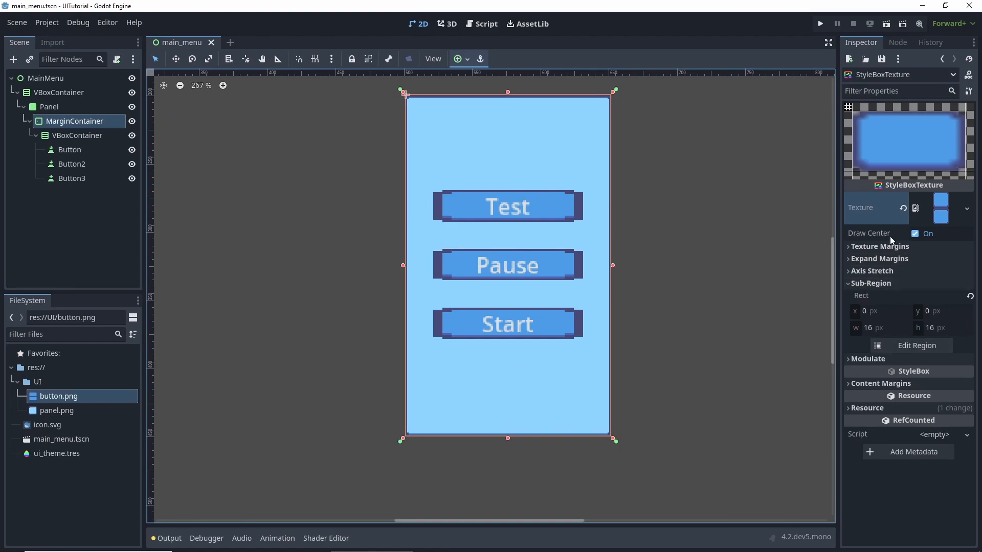
Set the normal style's left, top, right and bottom texture margins to 2 px.
left_click(870, 246)
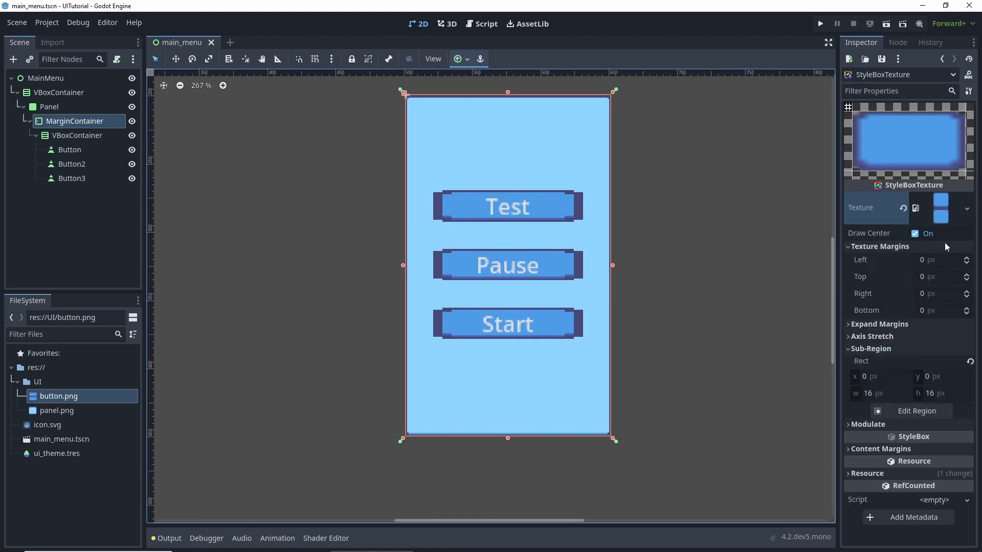
left_click(944, 262)
type("2")
left_click(942, 277)
type("2")
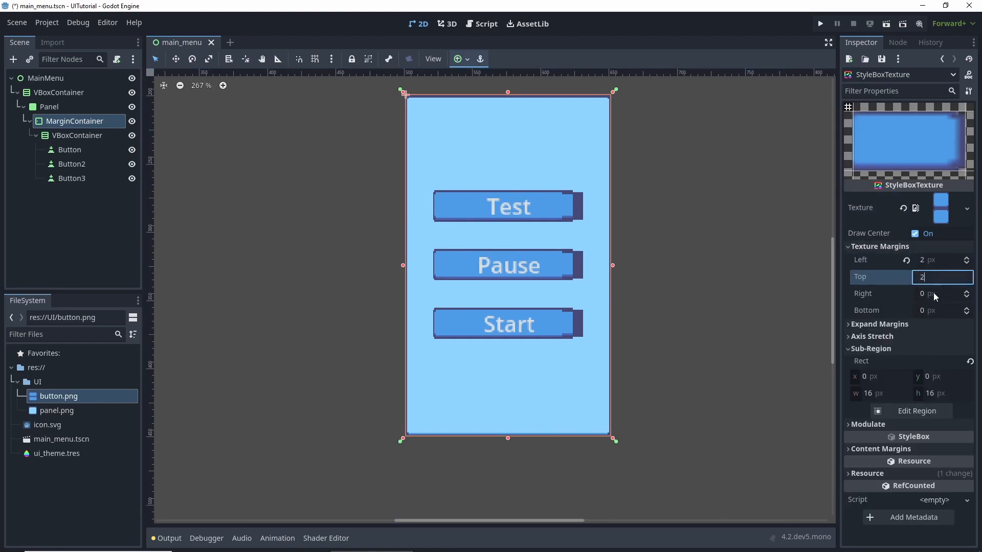
left_click(936, 295)
type("2")
left_click(946, 311)
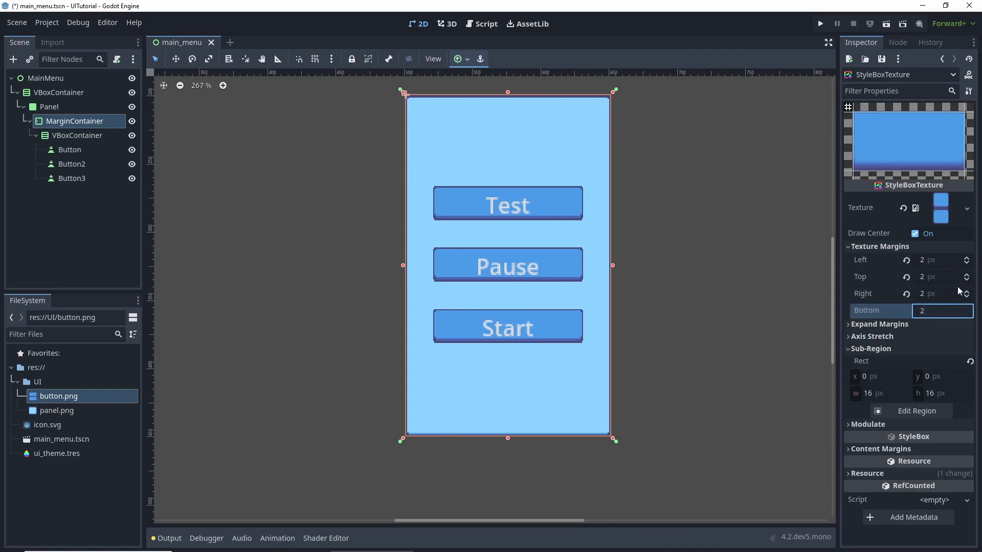
type("2")
left_click(946, 261)
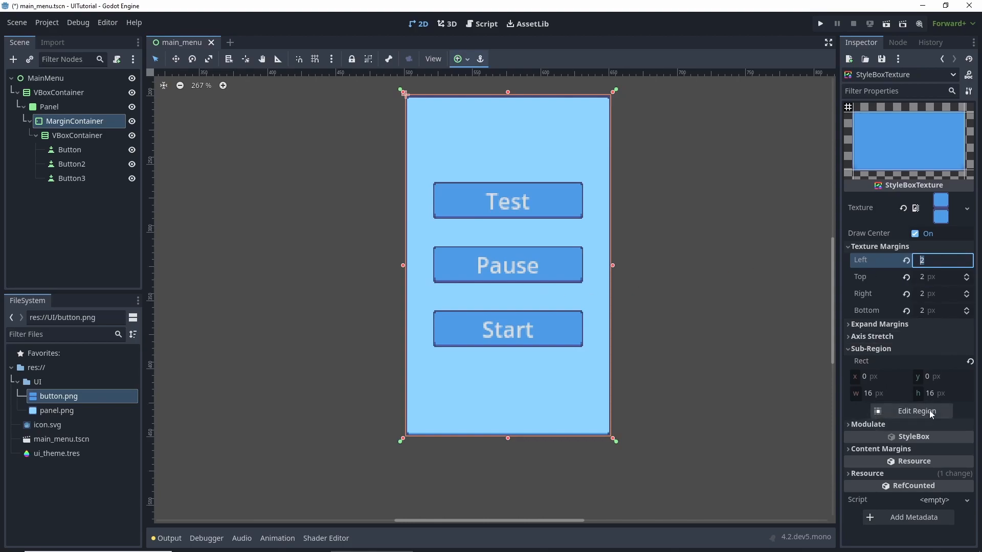
left_click(896, 328)
left_click(896, 329)
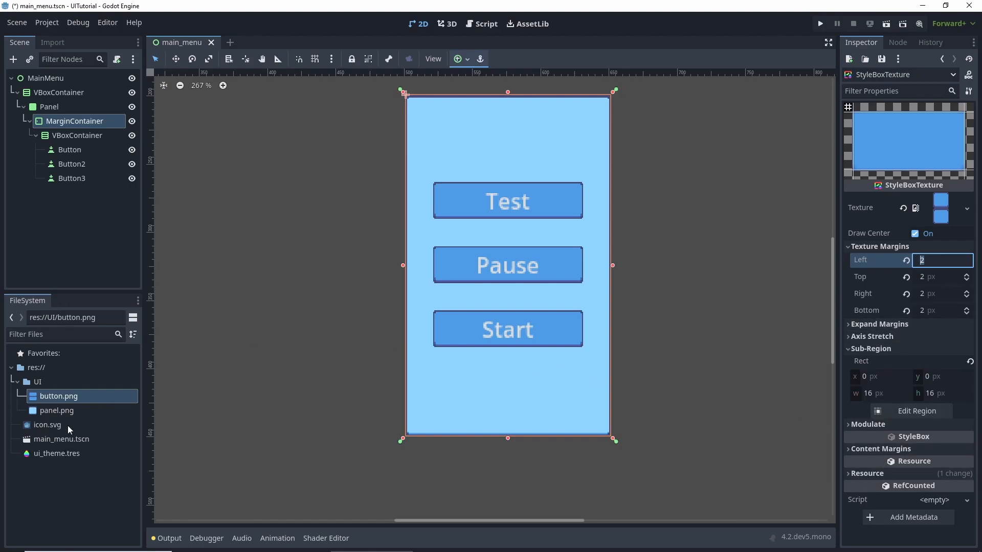
double_click(63, 454)
left_click(793, 382)
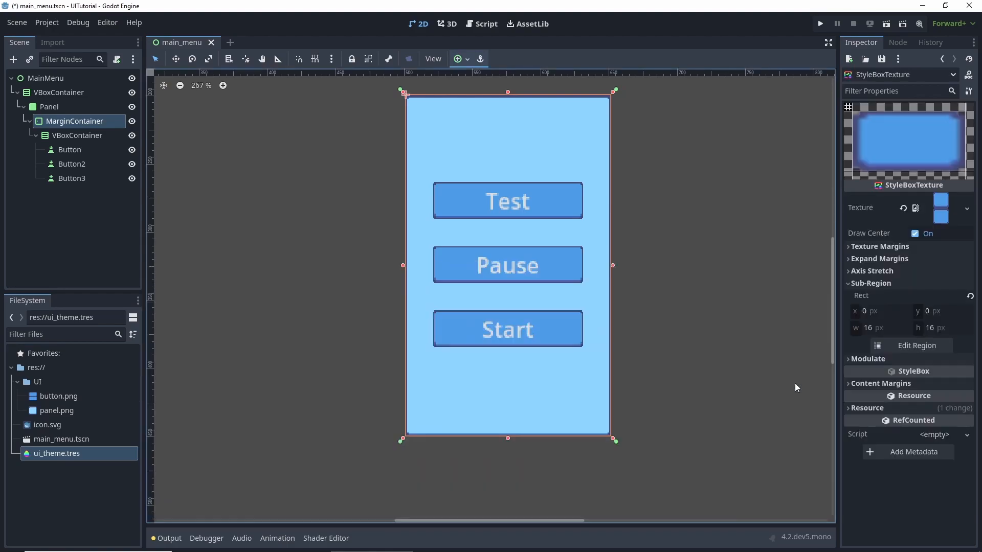
left_click(795, 382)
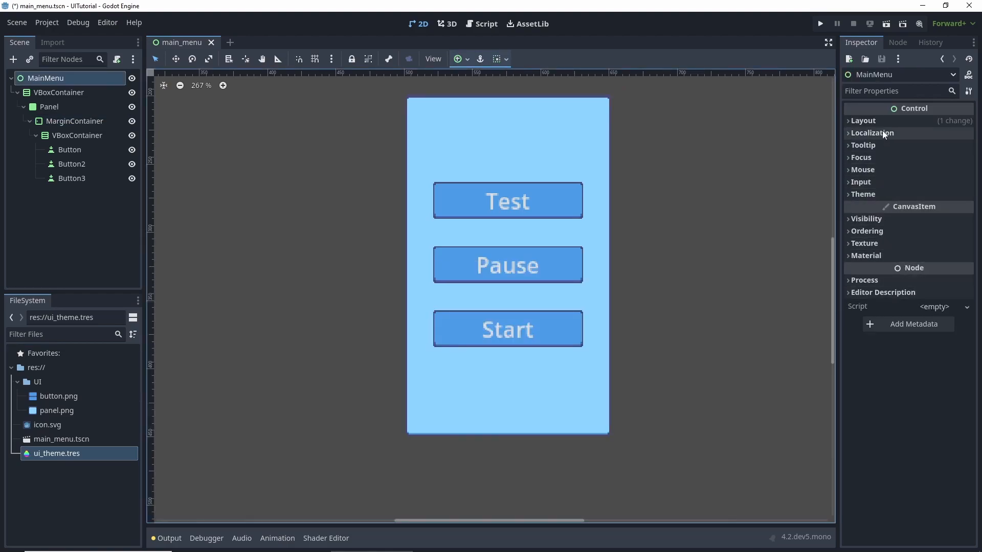
Open the Button type's hover style from ui_theme.tres, set all four texture margins to 2 px, and save.
double_click(69, 453)
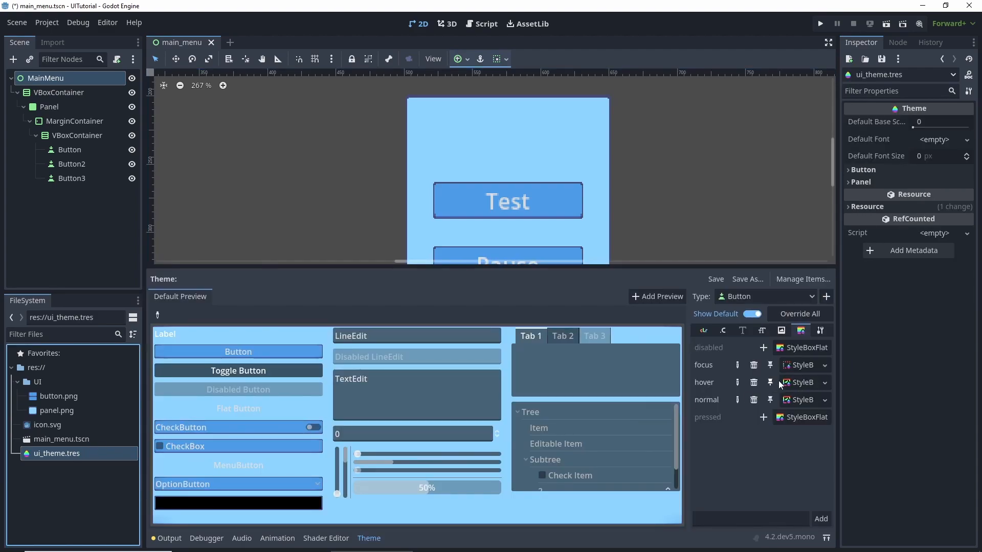
left_click(799, 382)
left_click(900, 250)
left_click(937, 260)
type("2")
left_click(929, 277)
type("2")
left_click(931, 293)
type("2")
left_click(932, 310)
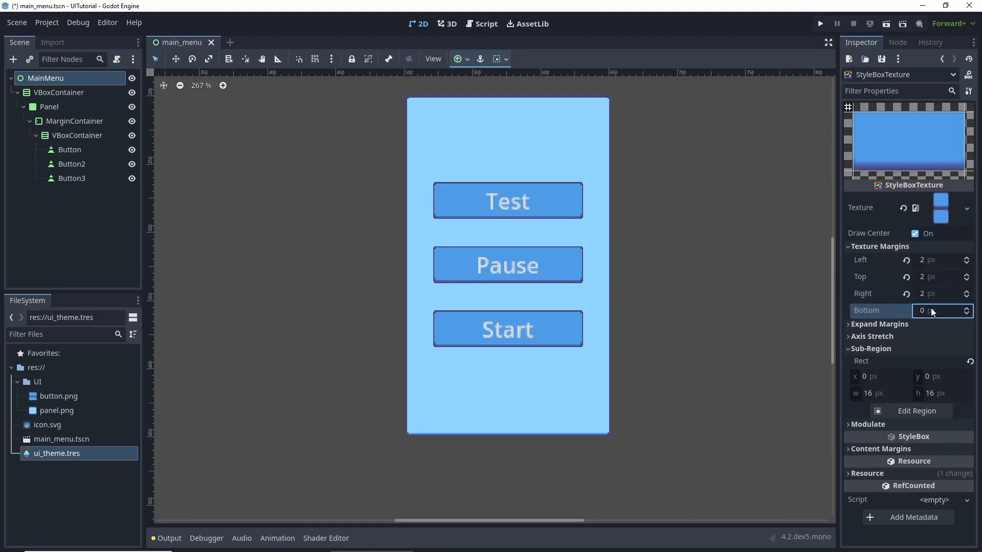
type("2")
left_click(940, 293)
key("ctrl+s")
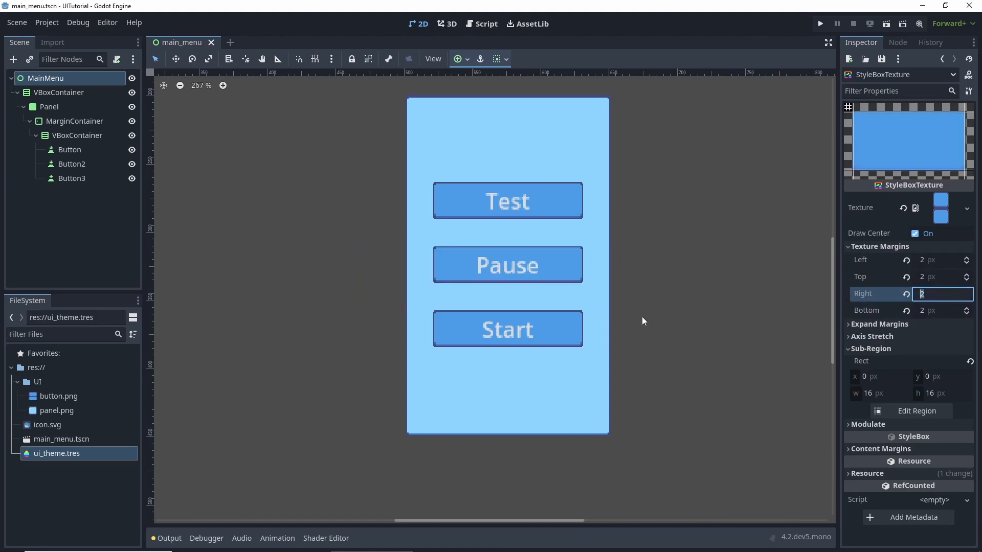
Override the Button type's pressed style in ui_theme.tres with a new StyleBoxTexture.
double_click(61, 458)
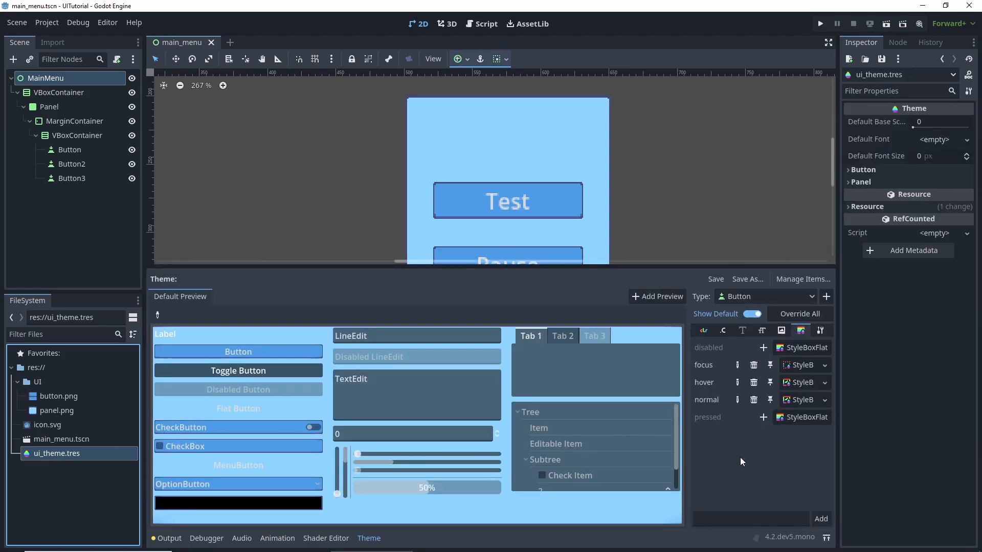
left_click(794, 399)
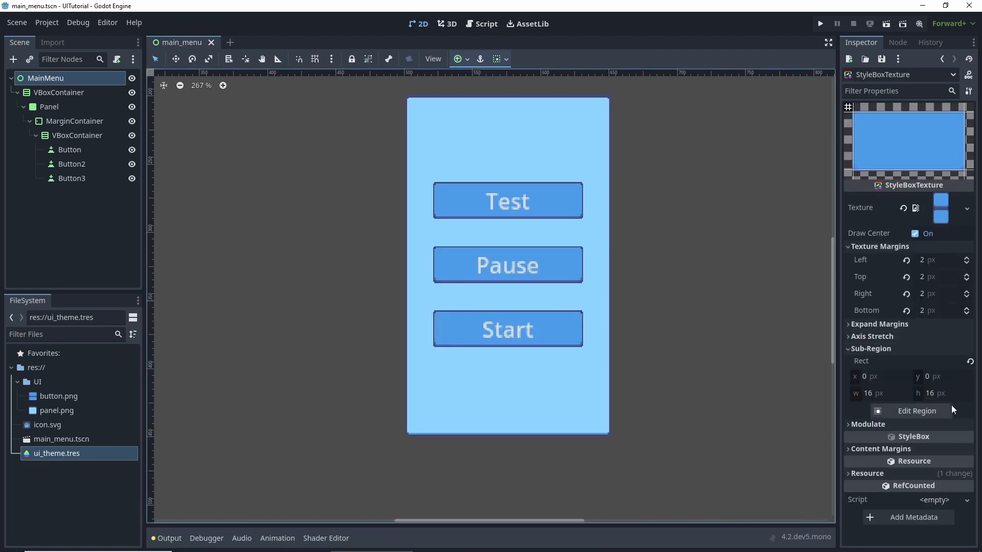
left_click(54, 453)
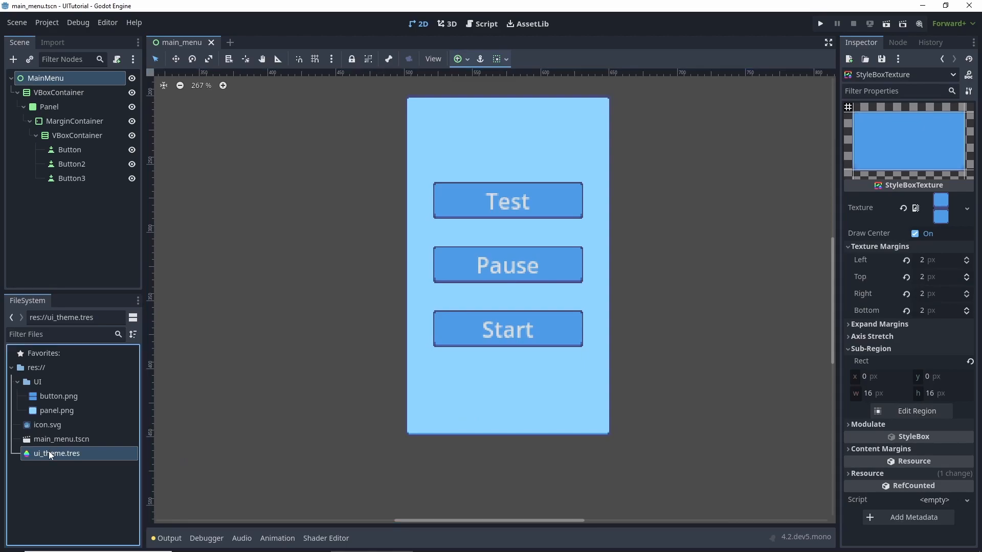
left_click(764, 417)
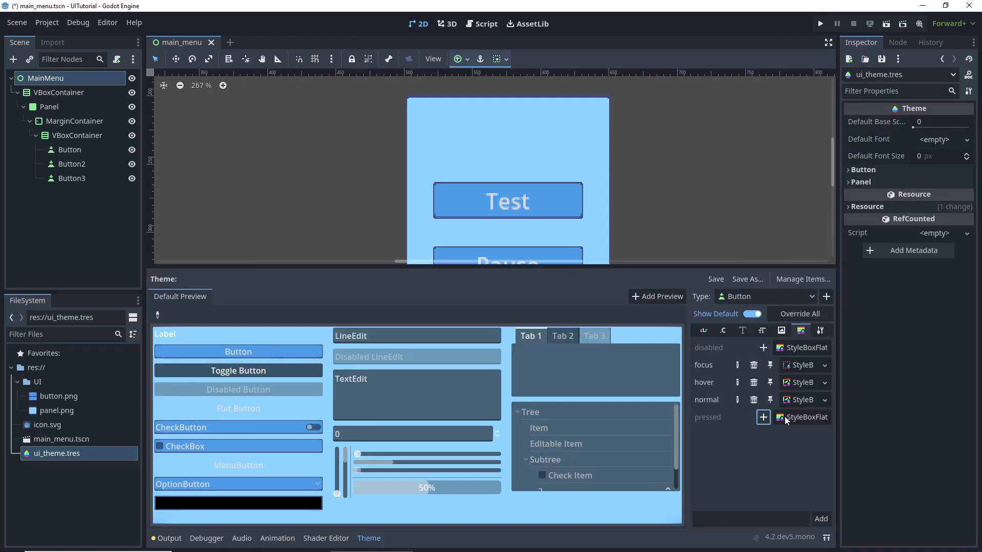
left_click(798, 418)
left_click(781, 445)
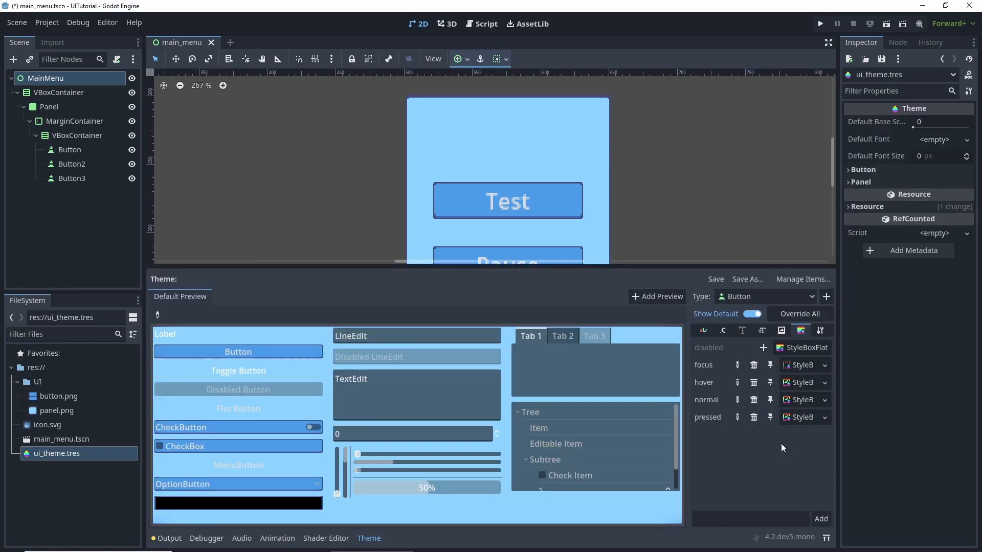
Open the pressed StyleBoxTexture, assign button.png as its texture, and save the scene.
left_click(795, 418)
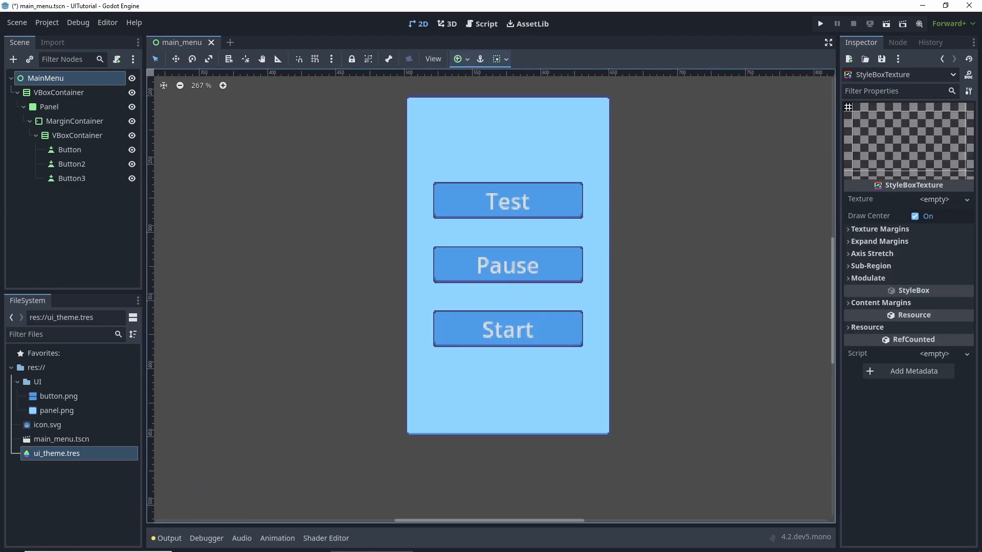
left_click_drag(59, 396, 941, 200)
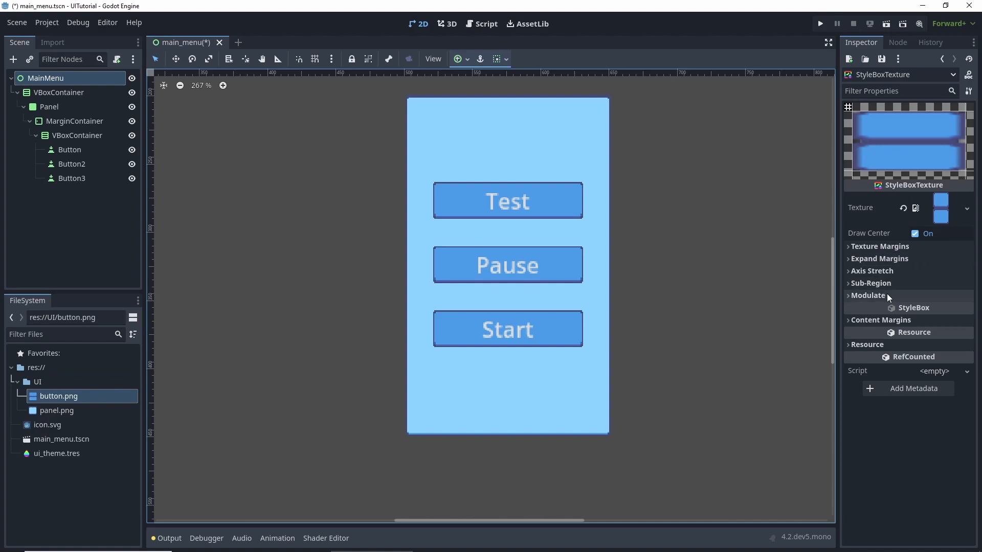
key("ctrl+s")
Set the pressed style's left, top, right and bottom texture margins to 2 px.
left_click(849, 246)
left_click(921, 260)
type("2")
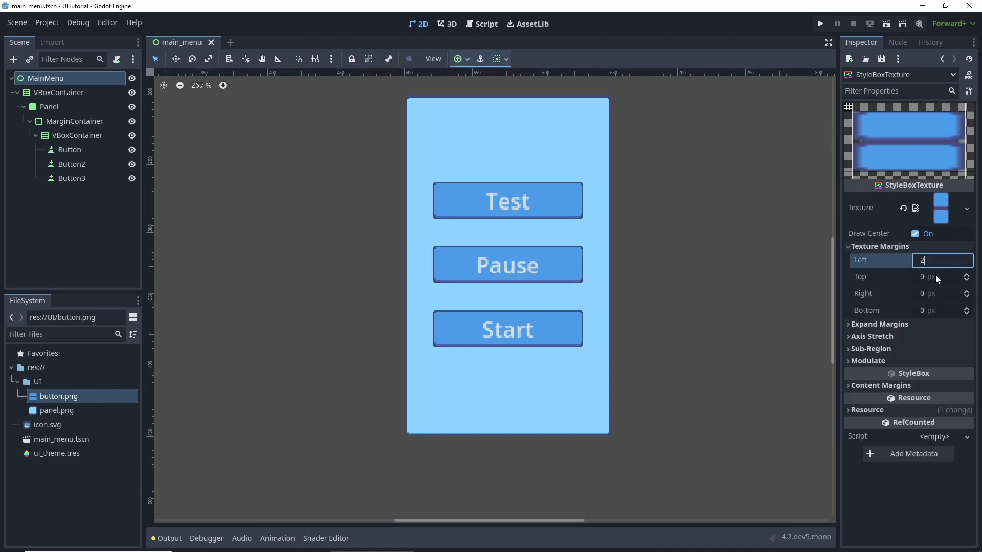
key("Tab")
type("2")
key("Tab")
type("2")
key("Tab")
type("2")
key("shift+Tab")
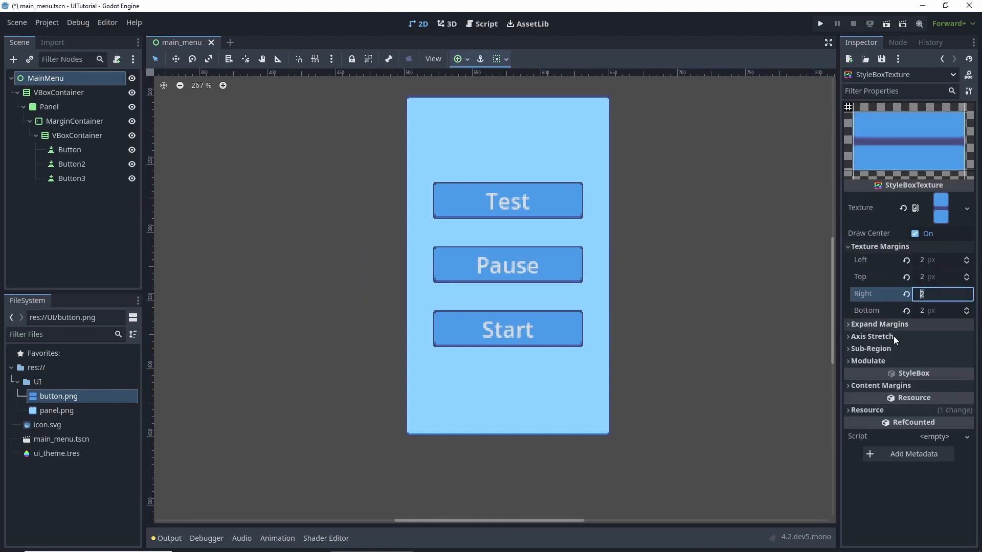
Set the pressed texture's sub-region to the lower button tile at x 0, y 17, sized 16 x 15 px, in the Region Editor.
left_click(849, 362)
left_click(850, 350)
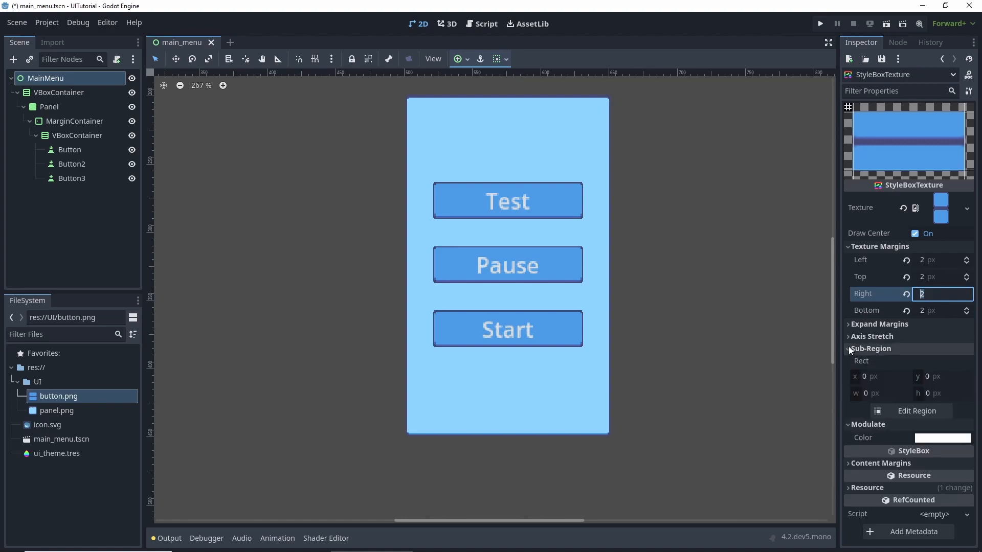
left_click(877, 412)
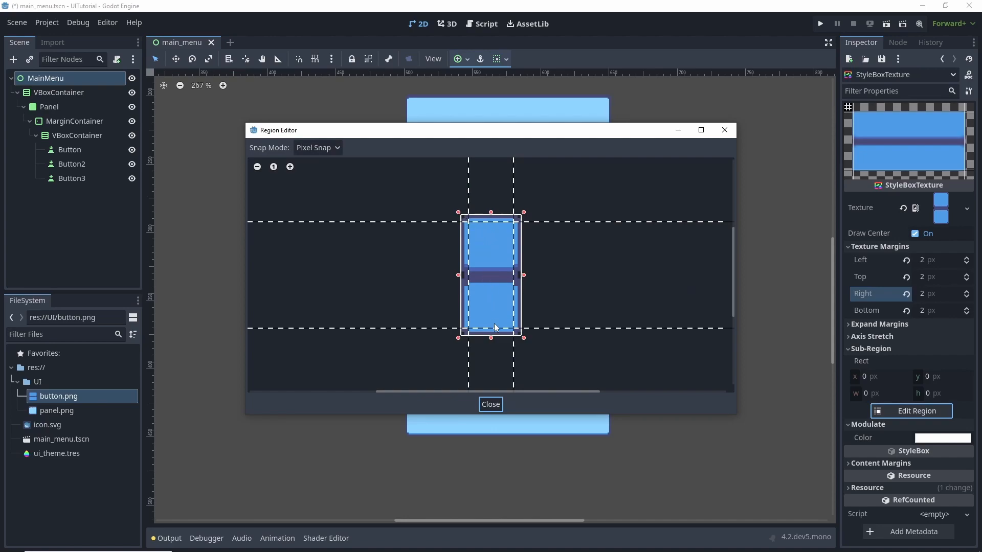
left_click_drag(492, 221, 499, 280)
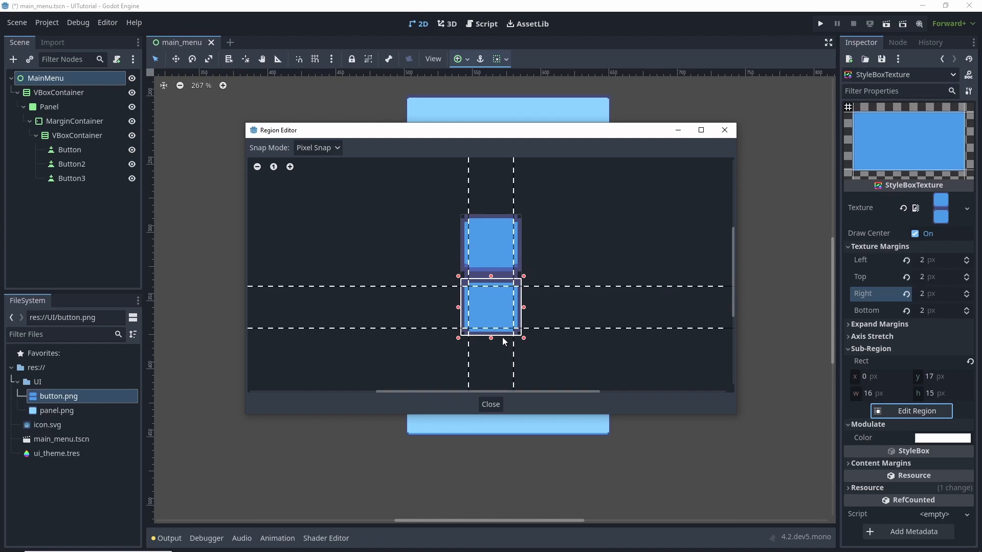
left_click(487, 403)
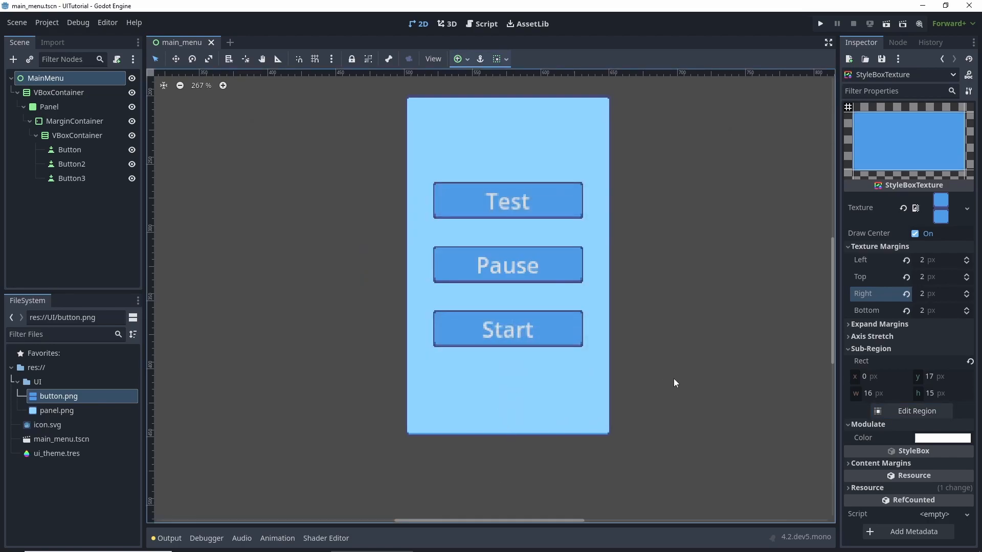
Run the project with main_menu.tscn as the main scene, maximize the game window, and close it.
left_click(818, 25)
left_click(577, 290)
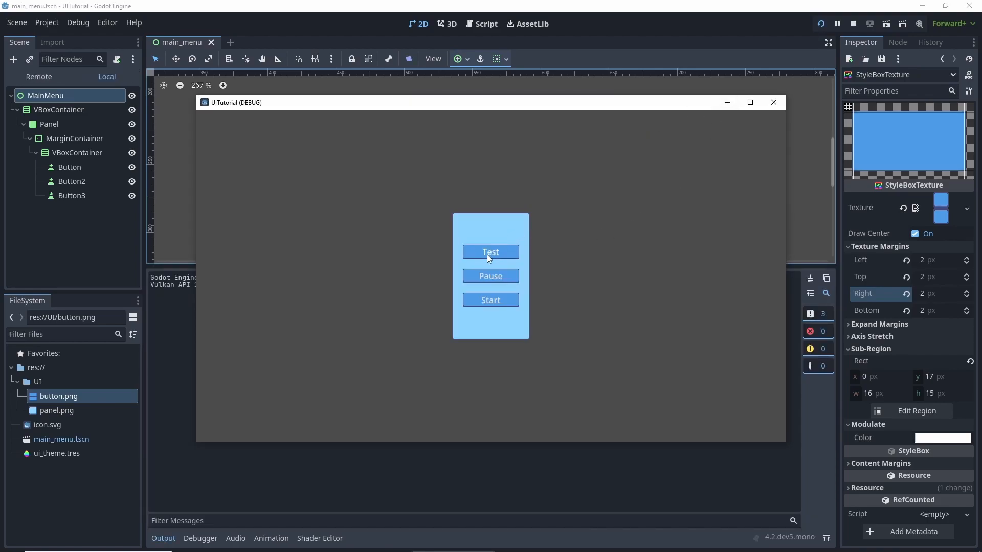
left_click(751, 102)
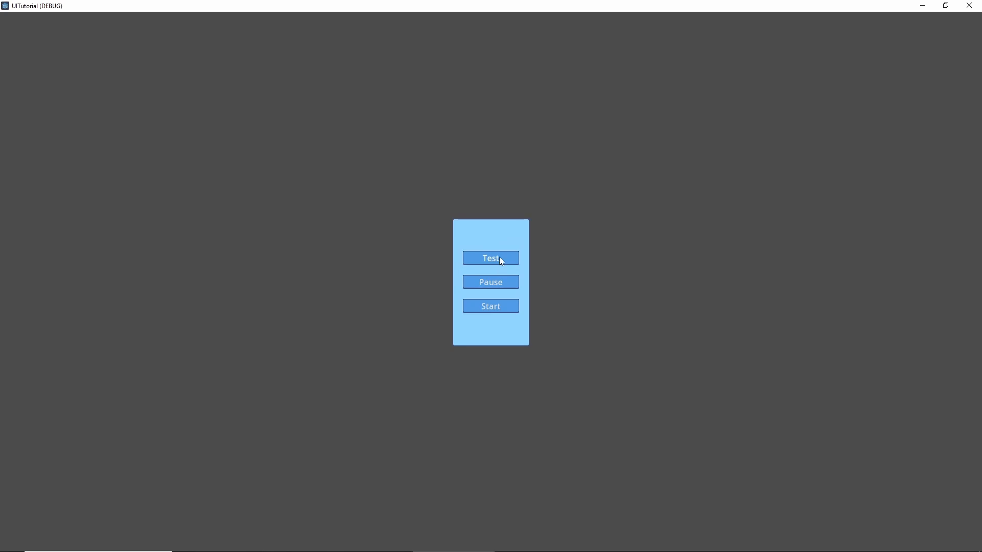
left_click(969, 5)
In the project's display window settings, set the viewport width to 720 and the viewport height to 480.
left_click(46, 23)
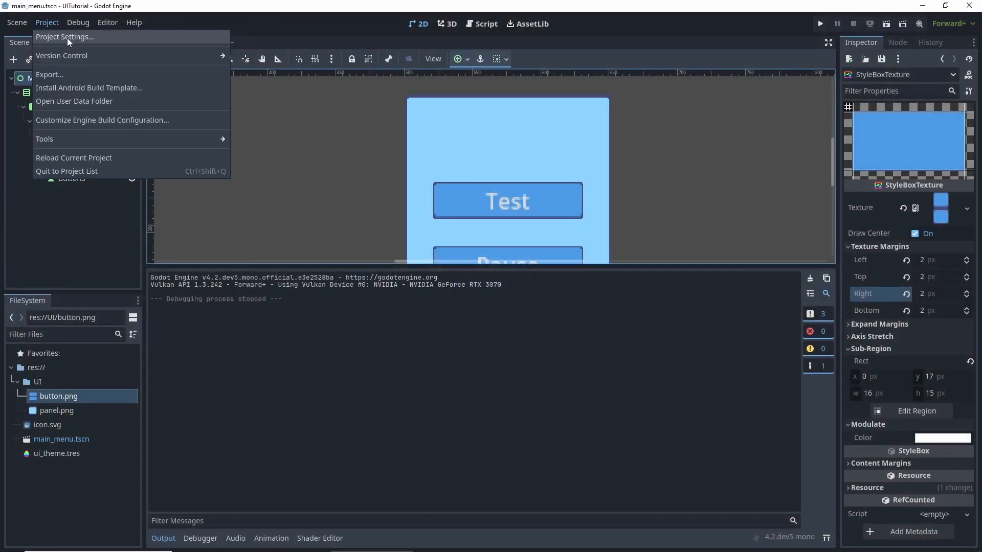
left_click(69, 39)
left_click(318, 221)
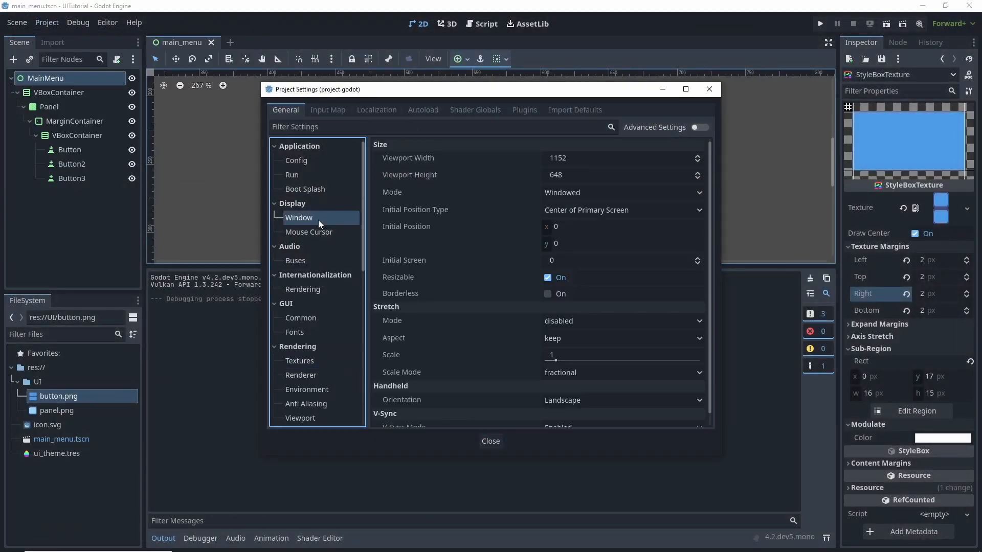
left_click_drag(634, 159, 615, 159)
left_click(614, 159)
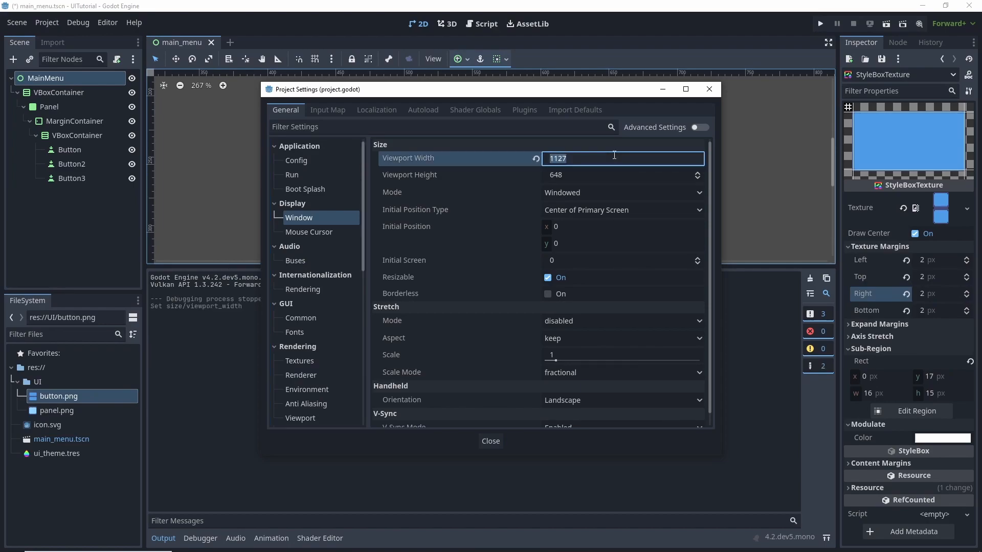
type("720")
key("Tab")
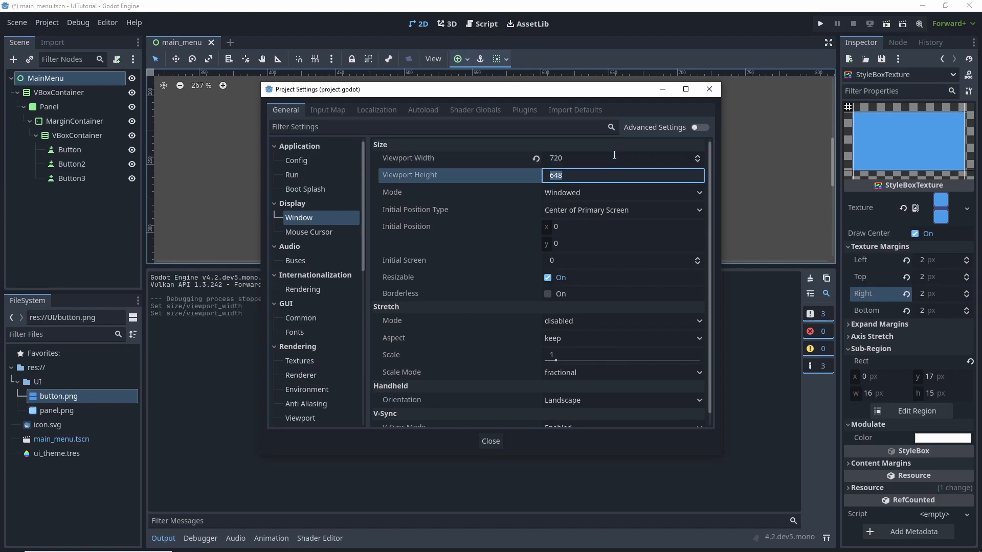
type("480")
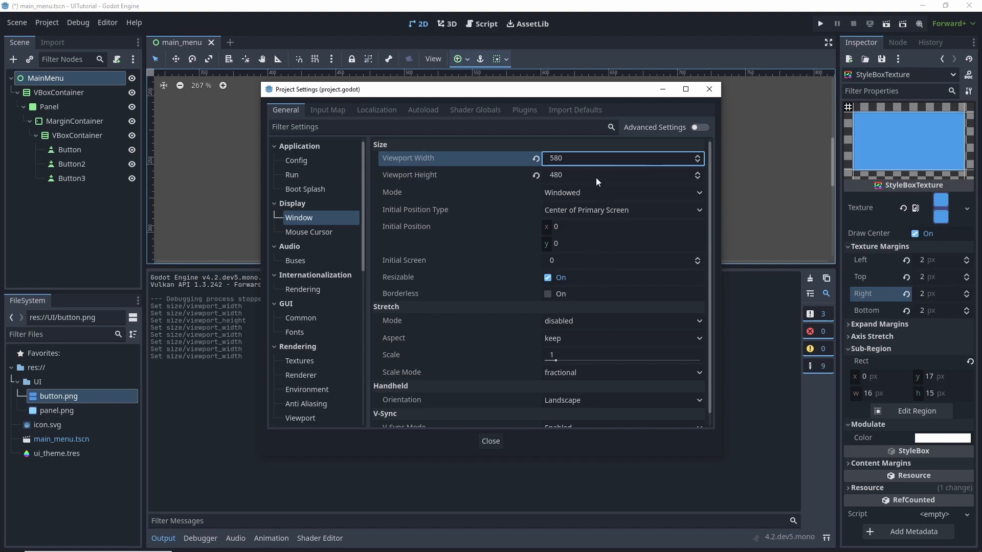
left_click(582, 161)
type("720")
key("BackSpace")
key("BackSpace")
type("20")
Set the stretch mode to viewport in the project settings, and run the project with the game window maximized.
scroll(603, 269, "down", 1)
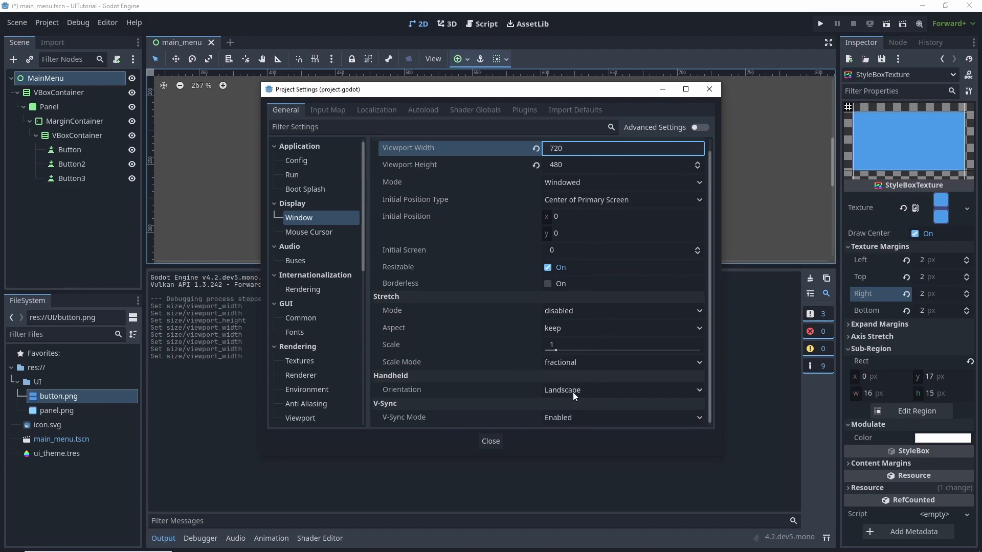
left_click(583, 307)
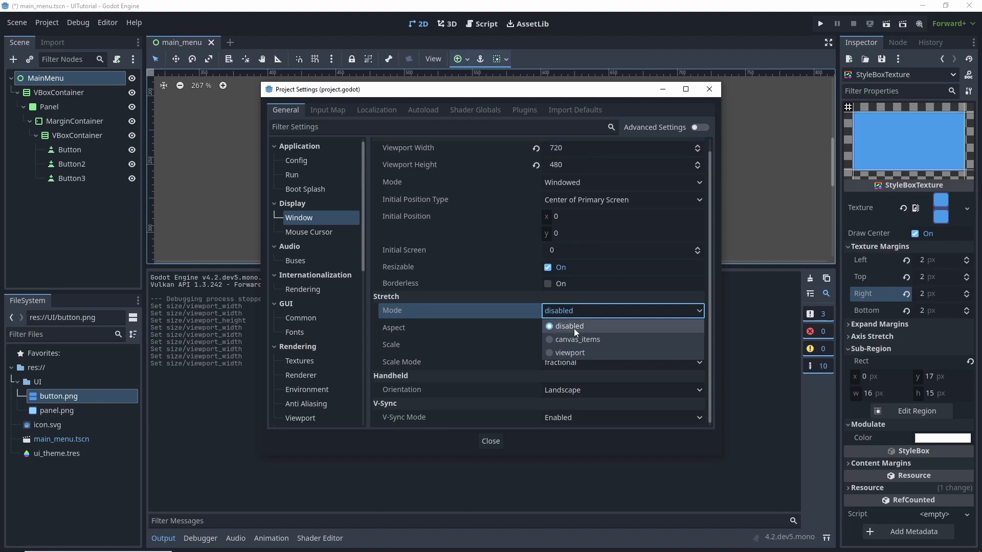
left_click(568, 353)
left_click(499, 442)
key("F5")
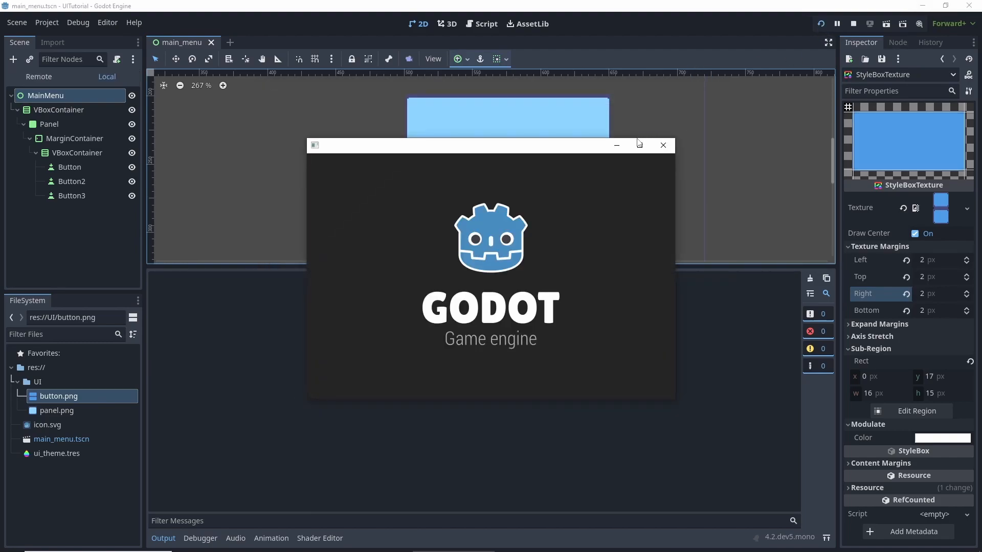
left_click(638, 146)
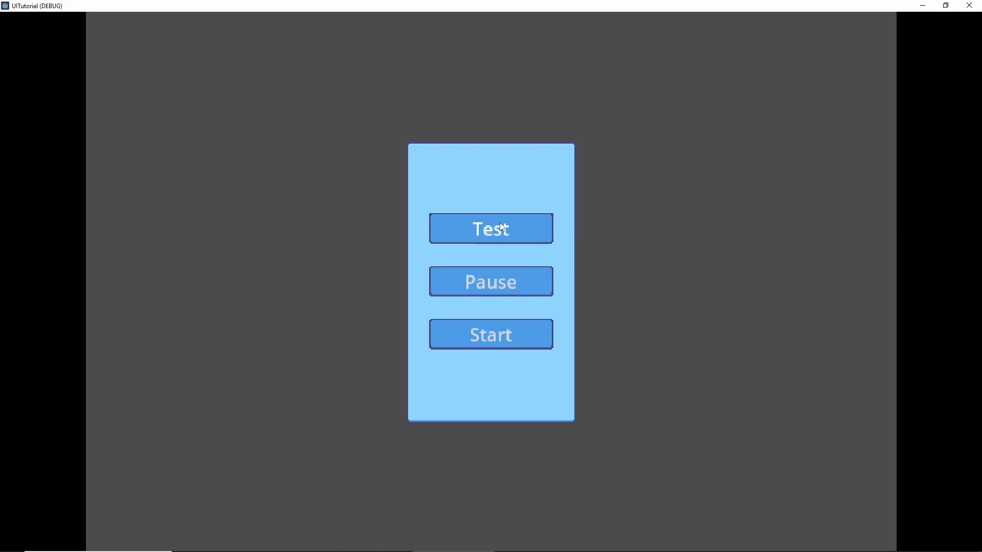
In Aseprite, try erasing the outermost pixels on both sides of the lower tile's top edge in button.png, undo it, and save the file.
left_click(290, 547)
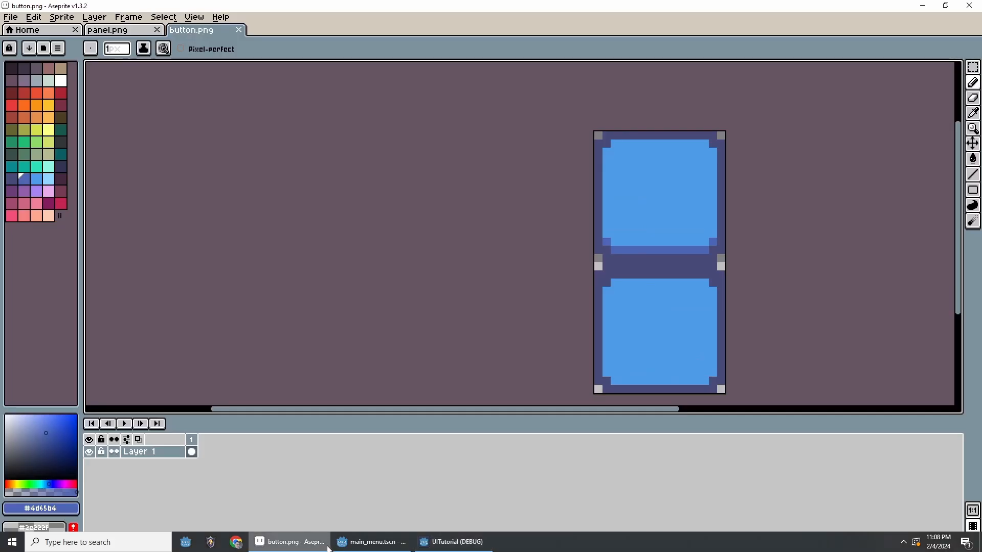
left_click(631, 267)
key("ctrl+z")
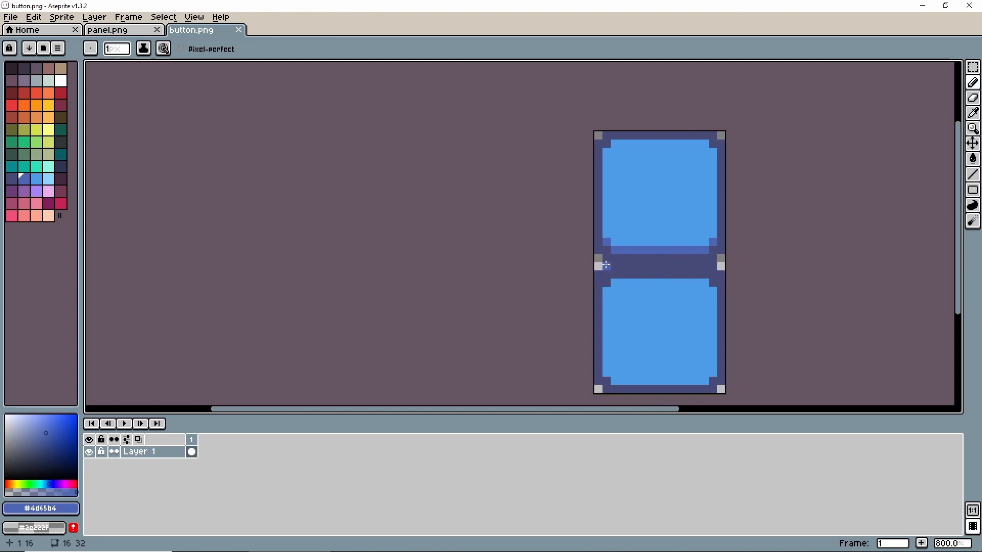
right_click(599, 273)
right_click(723, 275)
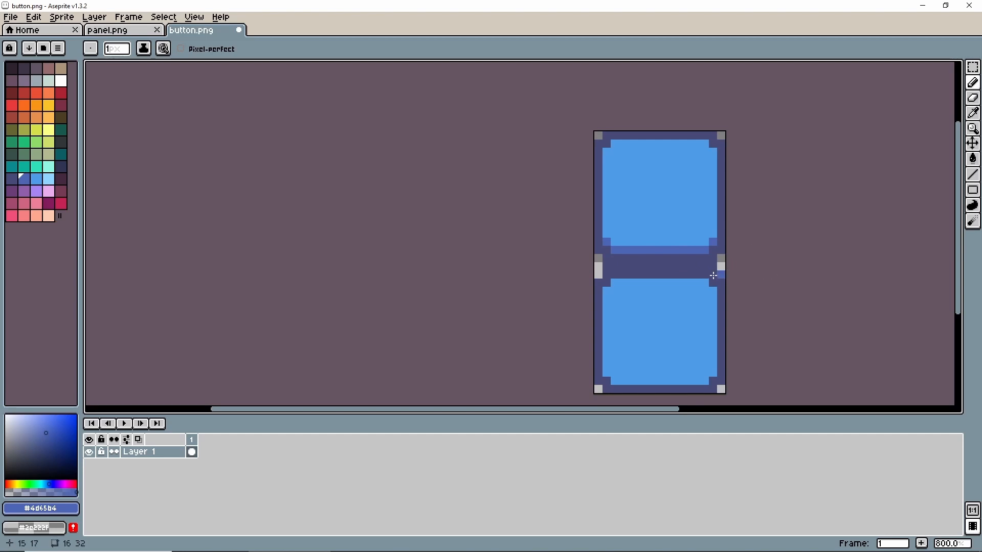
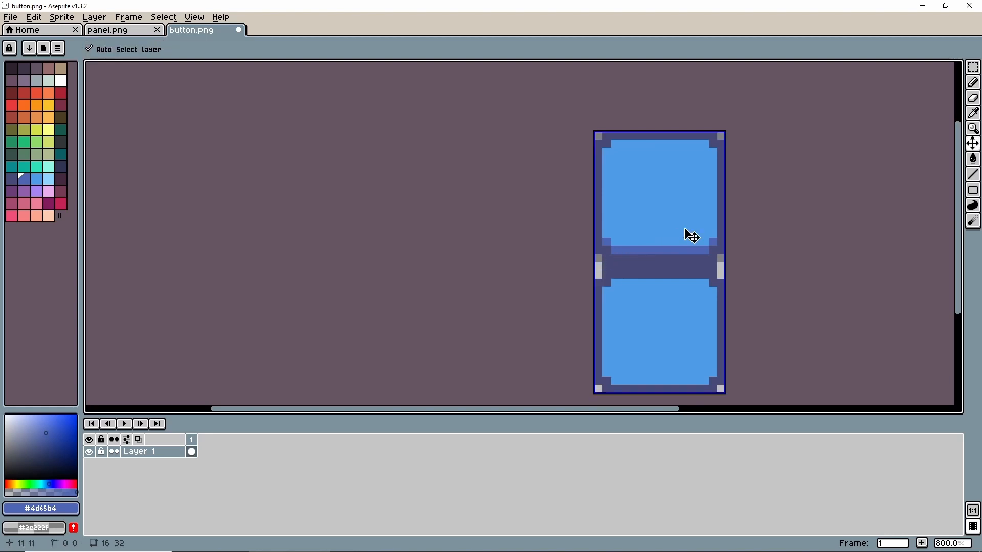
key("ctrl+z")
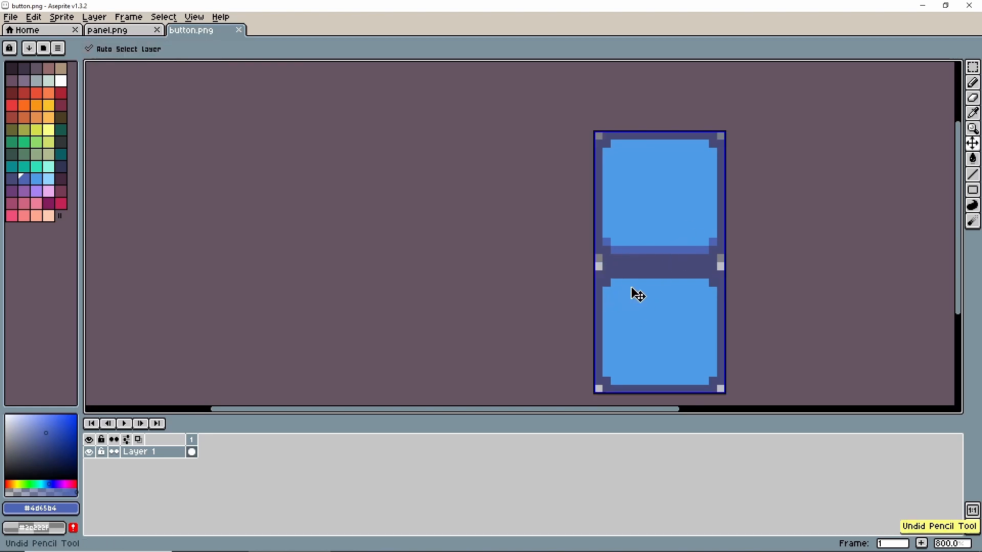
key("ctrl+s")
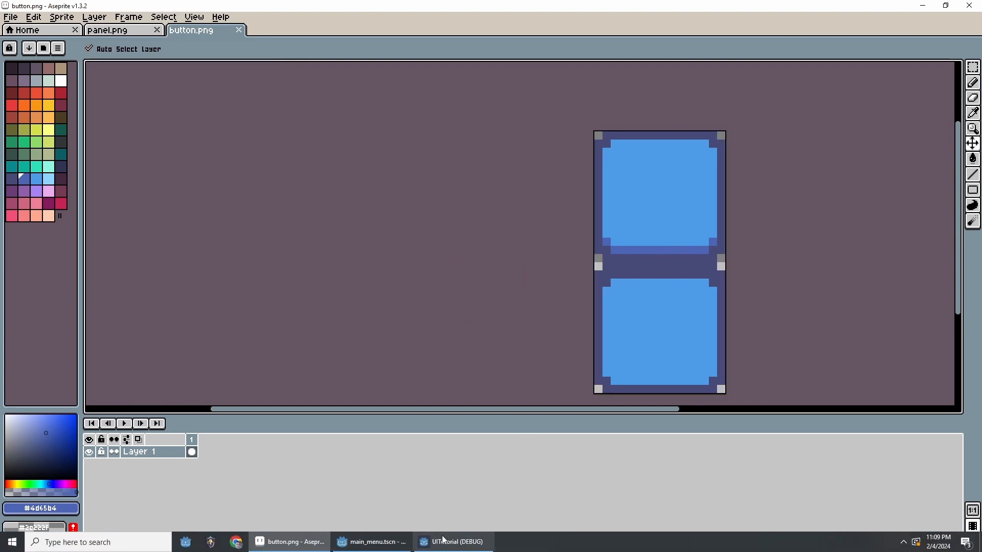
Close the running game, return to Godot, and open the Button type's pressed StyleBoxTexture in ui_theme.tres.
left_click(452, 542)
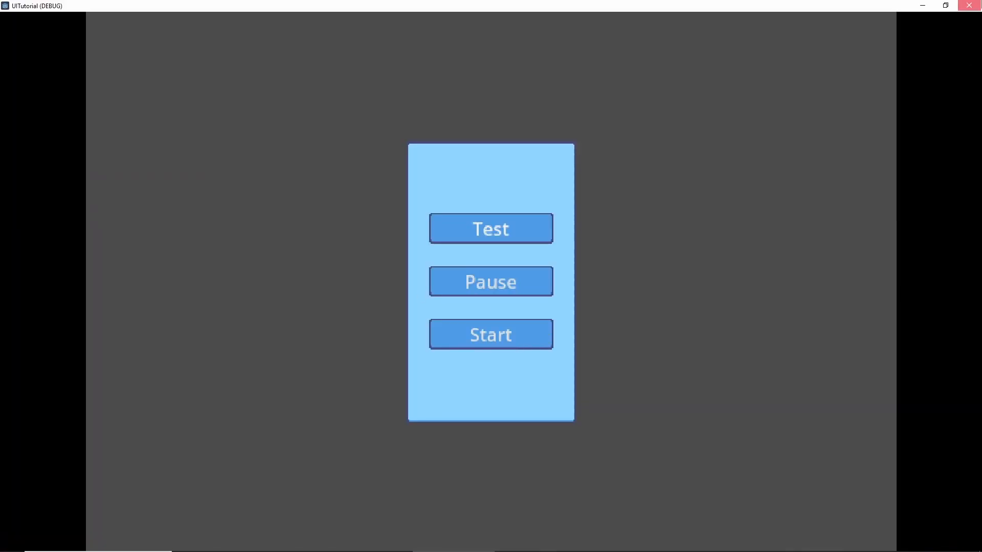
left_click(969, 5)
left_click(371, 547)
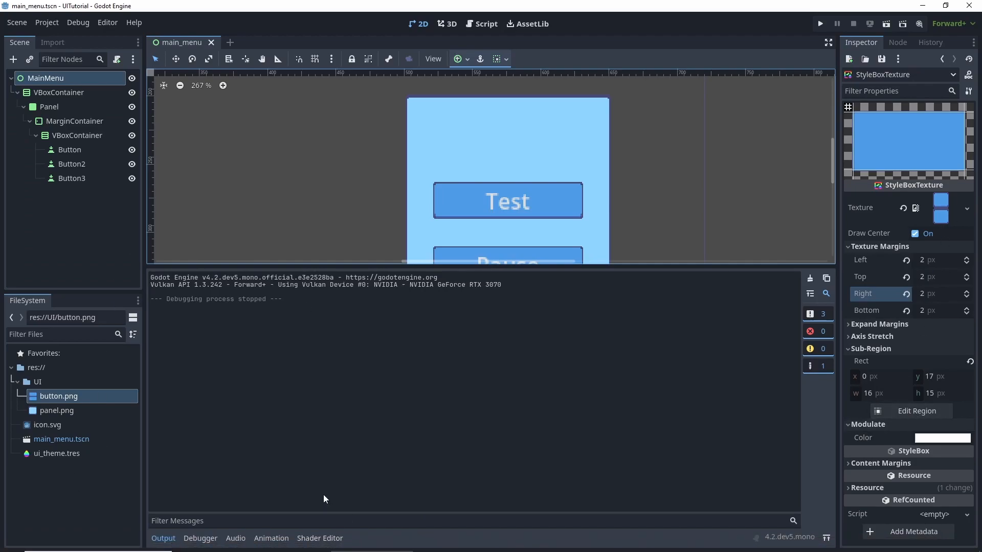
double_click(57, 454)
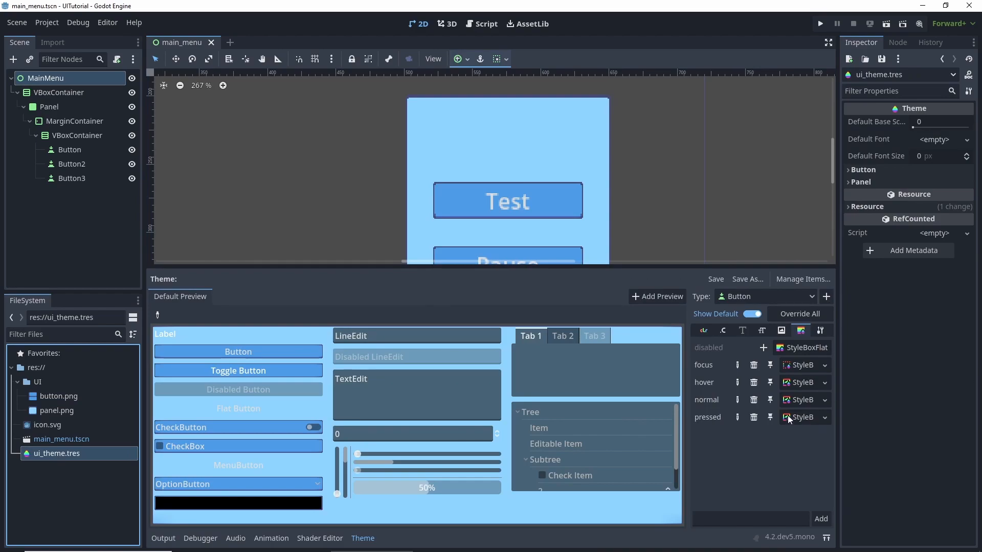
left_click(803, 417)
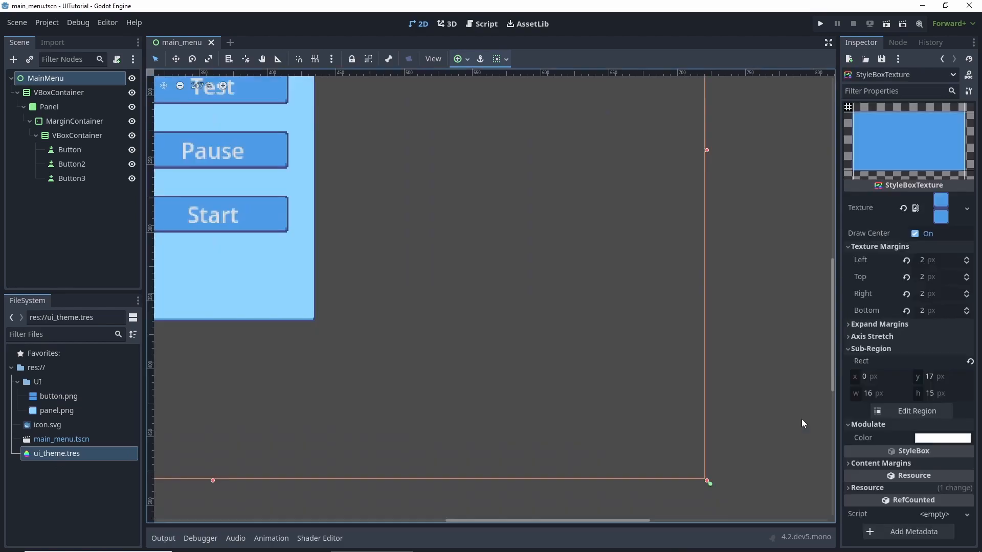
Extend the pressed texture's sub-region upward to y 16 with a height of 16 px in the Region Editor, and save the scene.
left_click(918, 416)
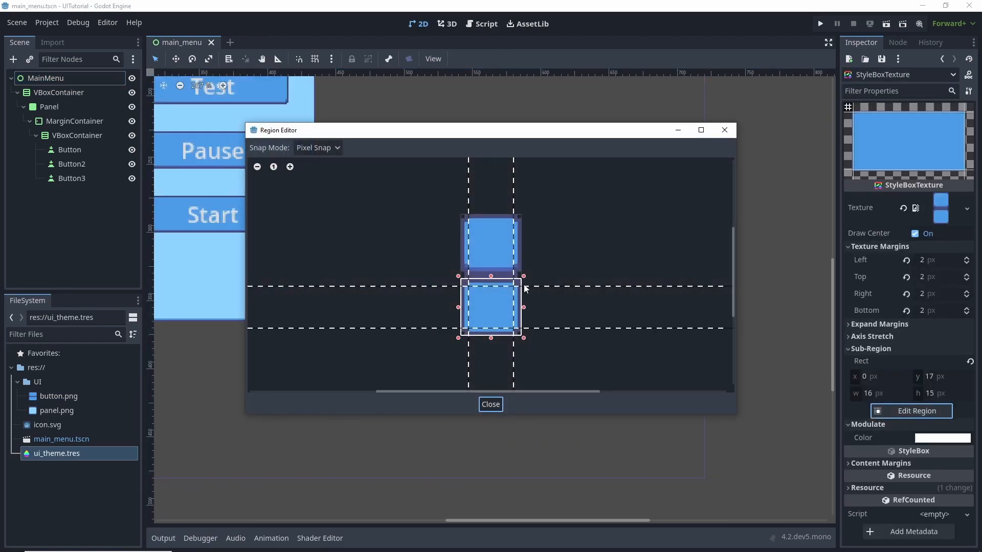
left_click_drag(490, 277, 490, 274)
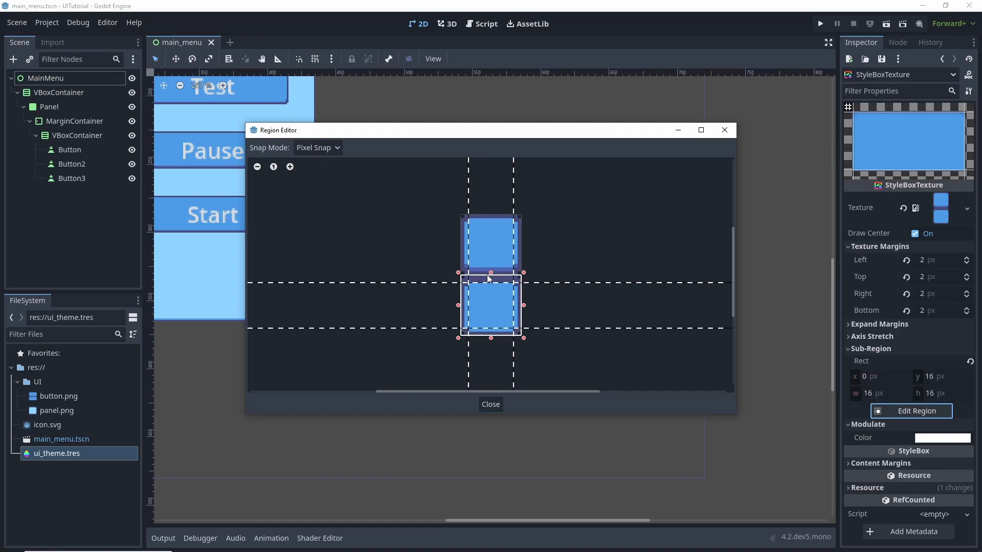
left_click(482, 408)
key("ctrl+s")
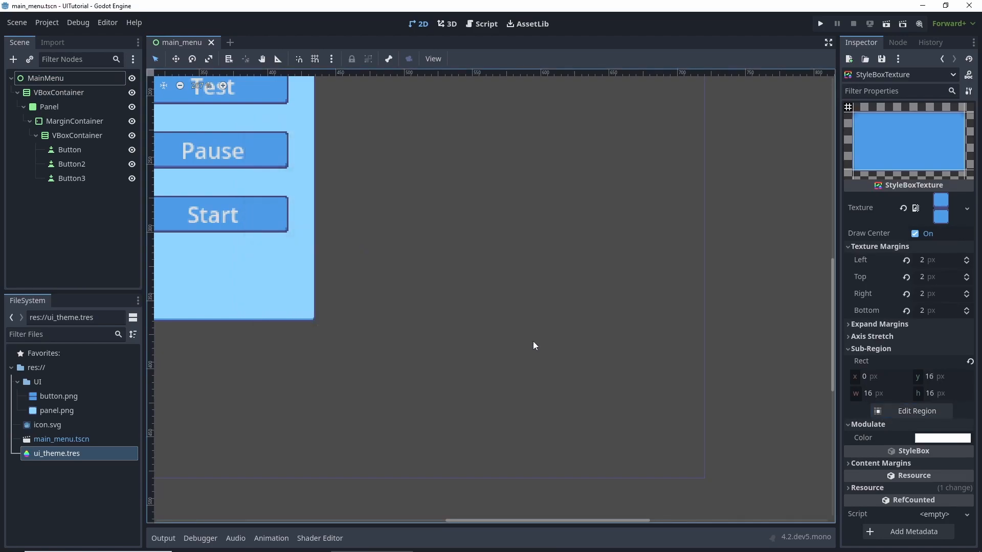
Run the project in a maximized window, test the pressed look of the Test, Pause and Start buttons, and close the game.
left_click(821, 23)
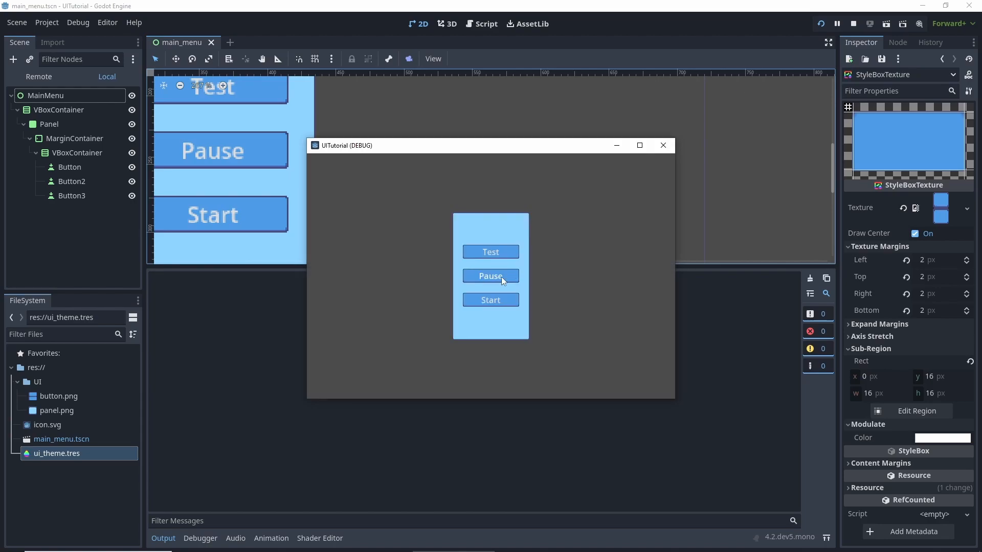
left_click(639, 145)
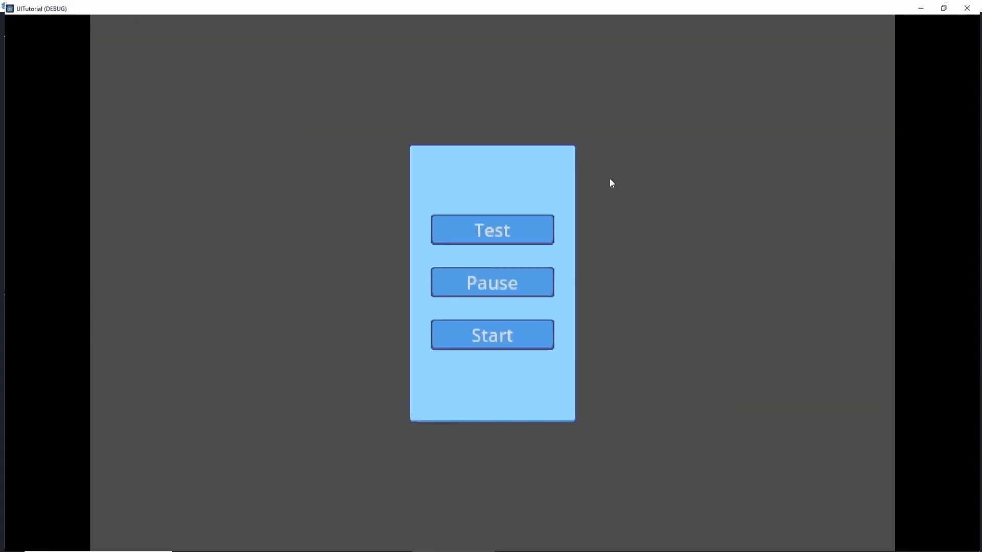
left_click(492, 229)
left_click(492, 229)
left_click(479, 287)
left_click(494, 342)
left_click(494, 342)
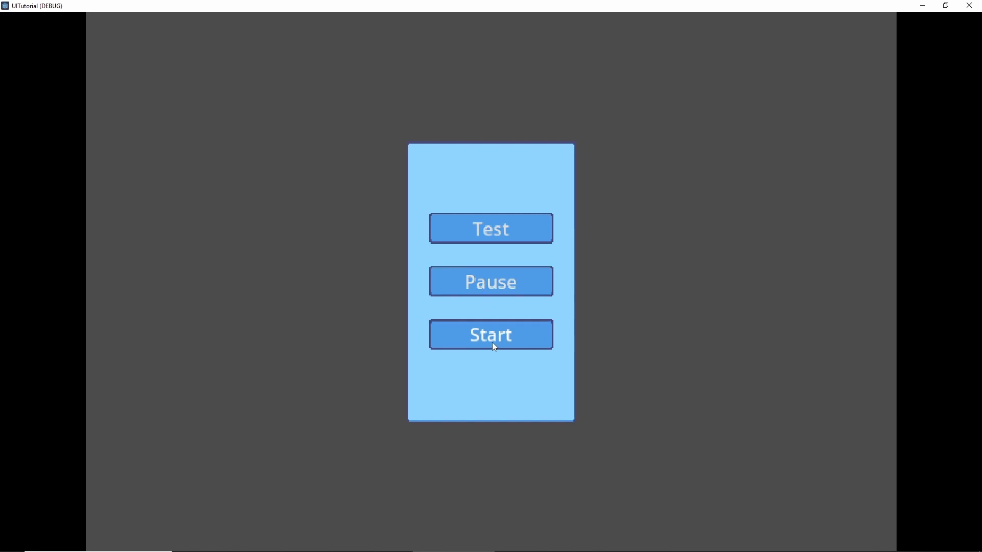
left_click(501, 335)
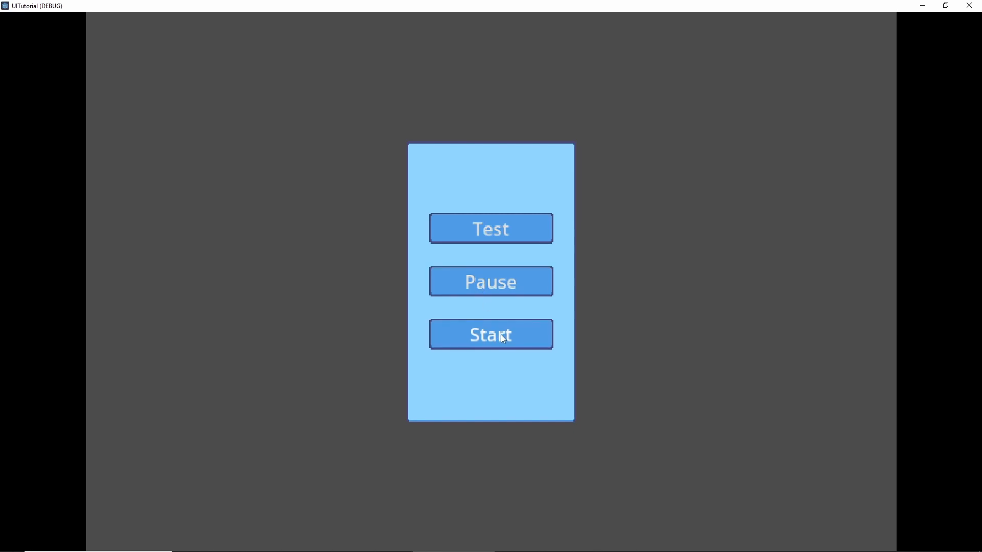
left_click(526, 318)
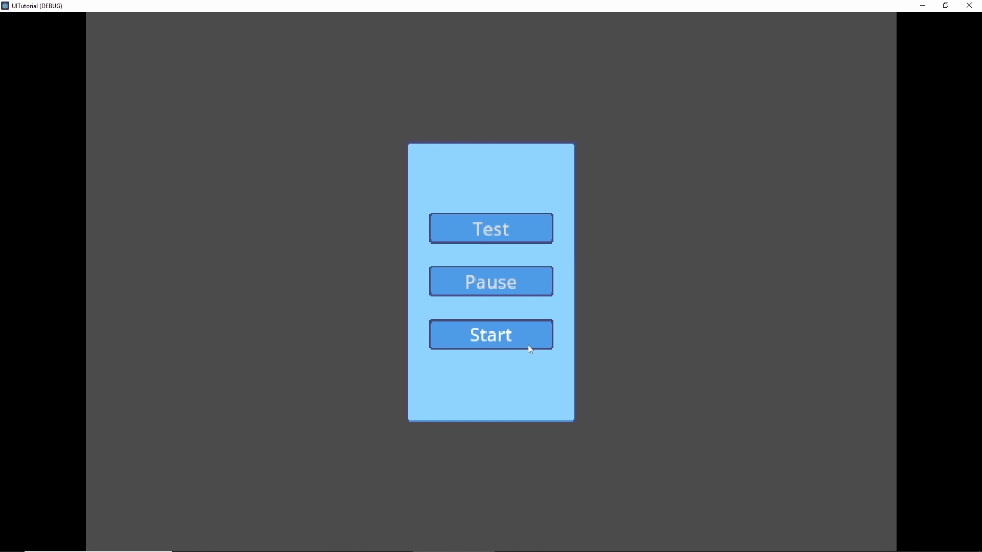
left_click(507, 290)
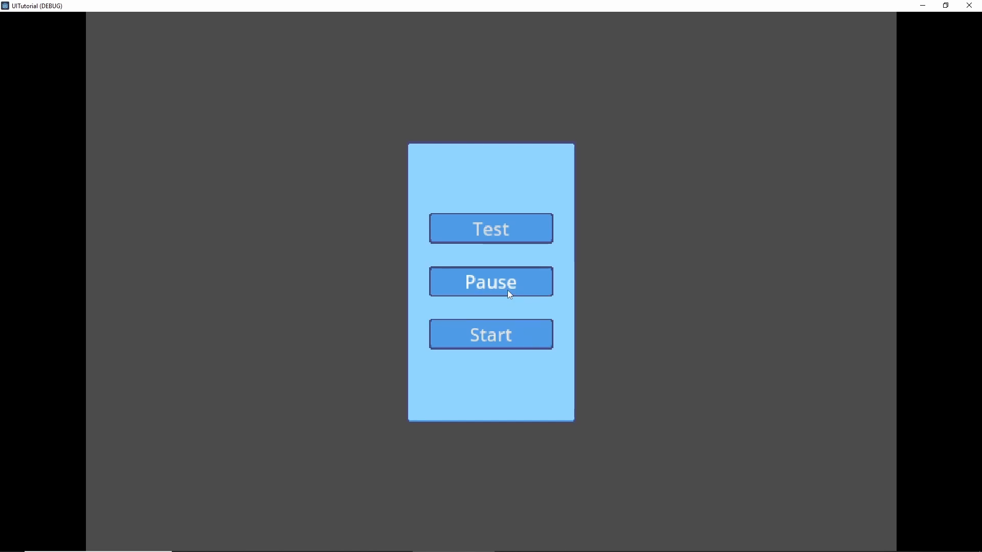
left_click(483, 225)
left_click(970, 6)
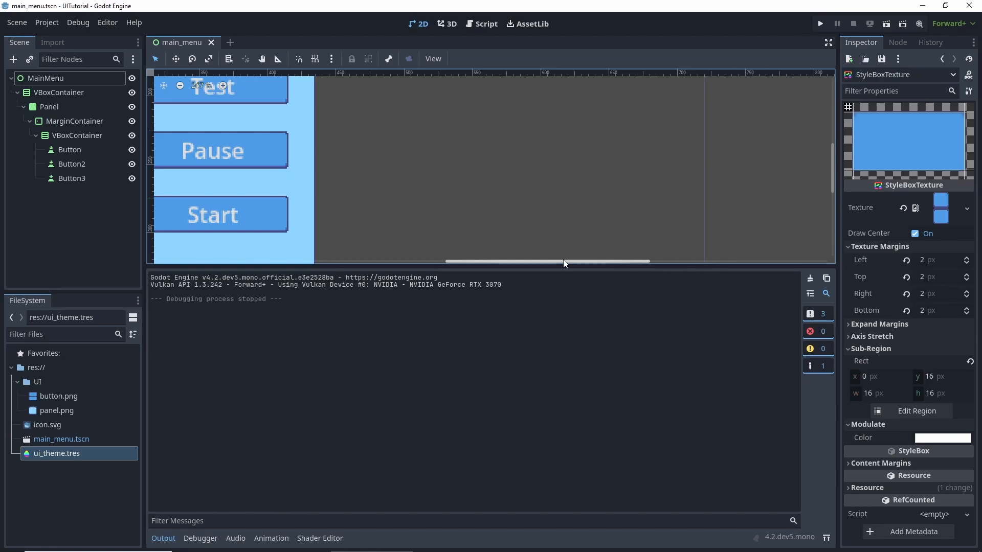
Center the 2D view on the outer VBoxContainer and examine the Pause button's text up close.
left_click(163, 85)
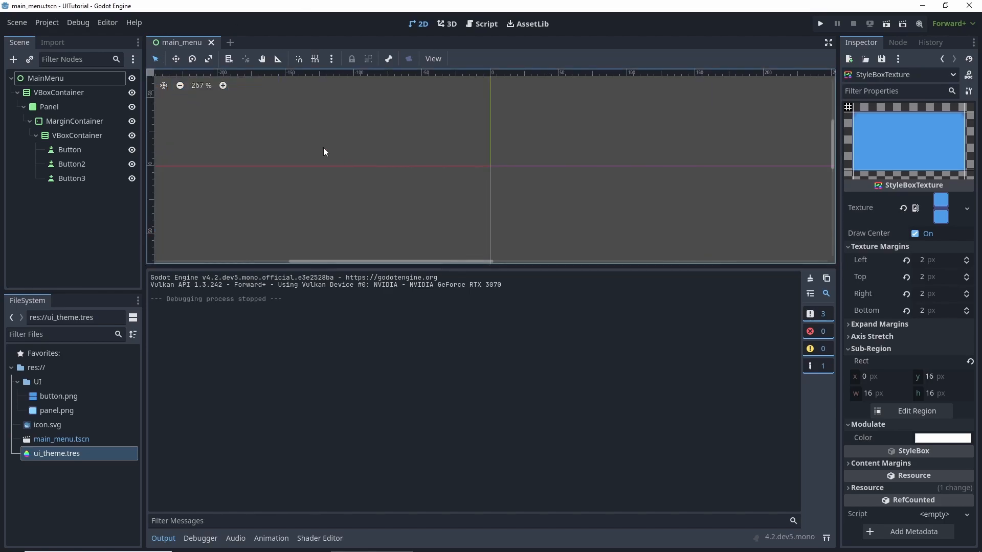
left_click(35, 79)
scroll(557, 154, "up", 2)
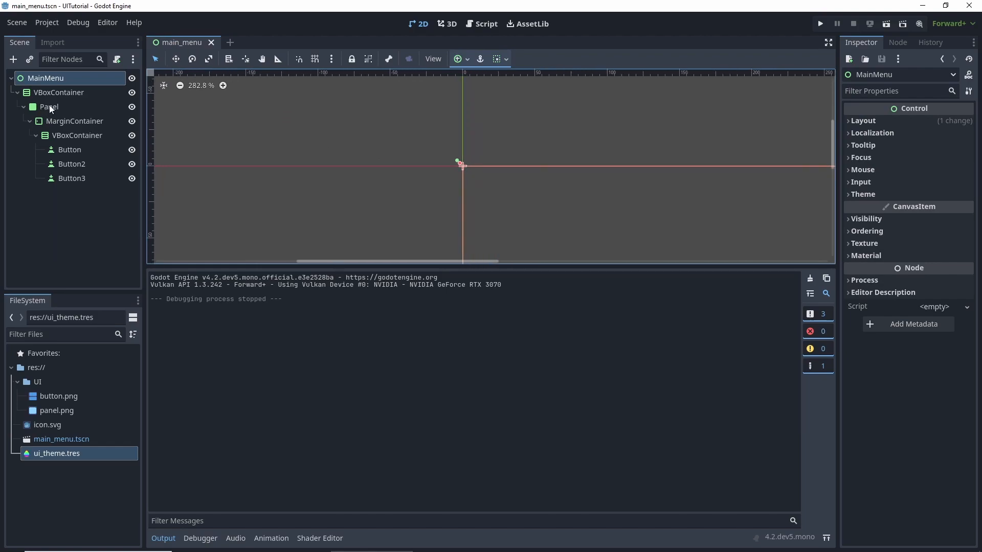
left_click(58, 92)
left_click(164, 86)
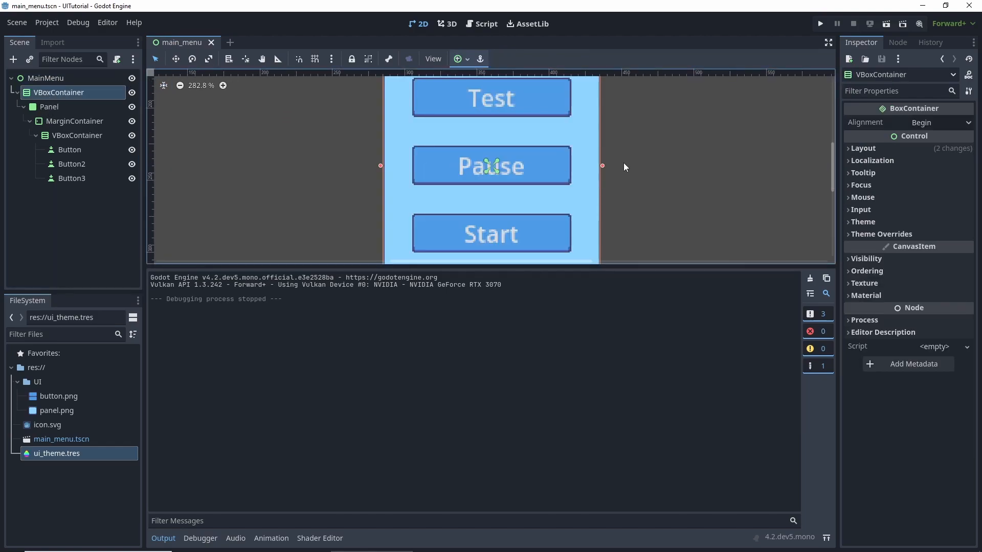
scroll(502, 164, "up", 7)
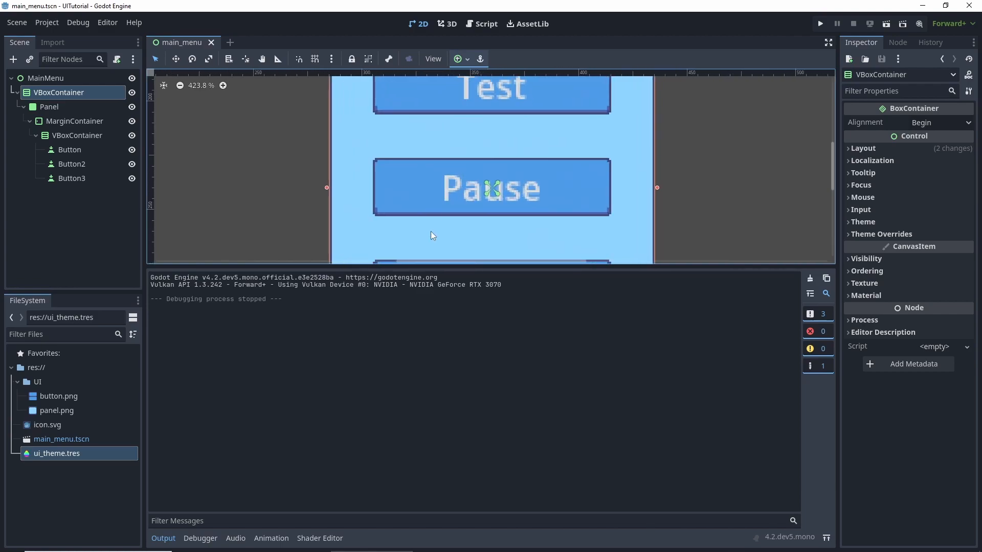
scroll(431, 231, "up", 3)
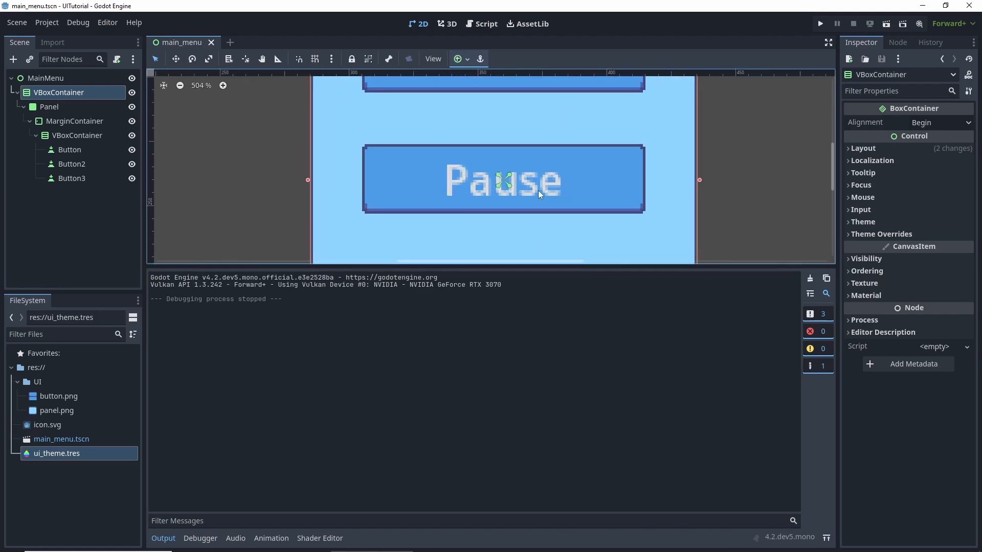